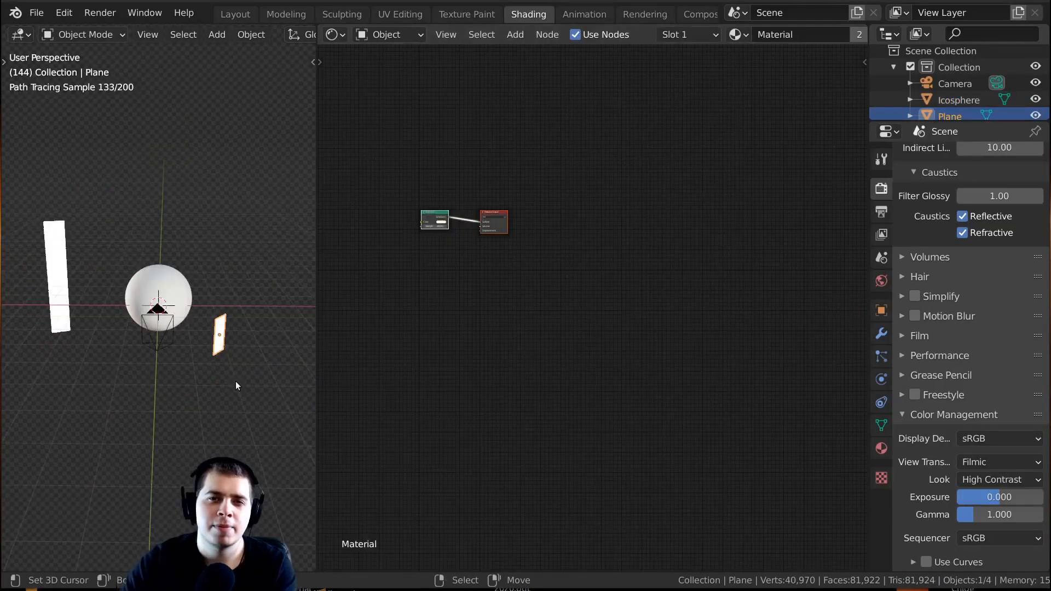
Step: Examine the light planes around the sphere, the camera's framing and the world's HDRI image
key(ctrl+space)
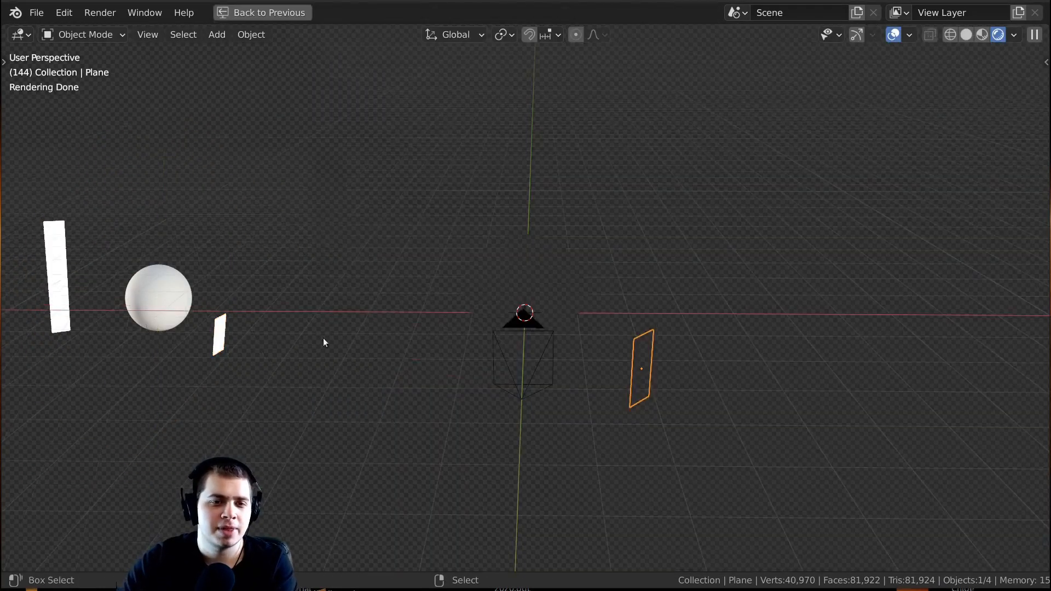
mouse_move(680, 363)
middle_down()
mouse_move(725, 380)
mouse_move(580, 252)
mouse_move(593, 327)
middle_up()
scroll(382, 330, up, 1)
click(176, 287)
mouse_move(175, 286)
middle_down()
mouse_move(211, 253)
mouse_move(352, 399)
mouse_move(359, 385)
mouse_move(457, 344)
mouse_move(476, 348)
middle_up()
click(659, 346)
key(KP_0)
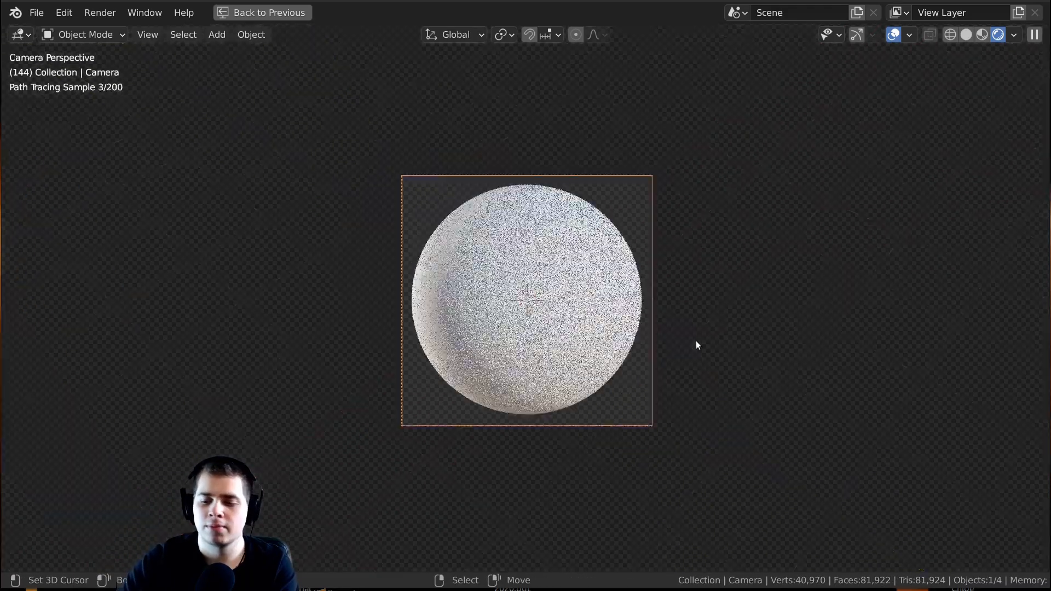
key(ctrl+space)
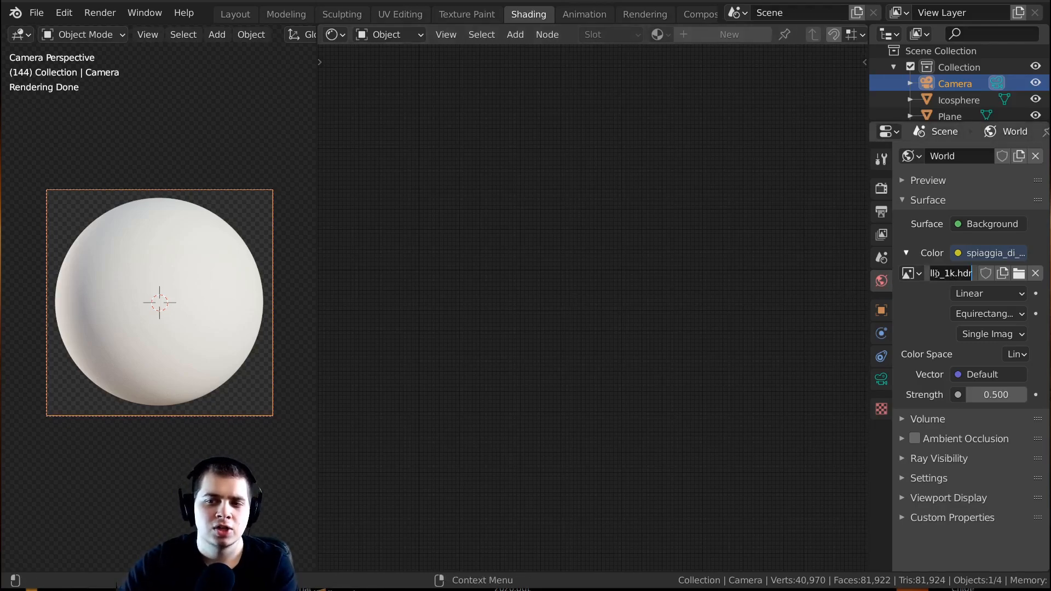
click(649, 241)
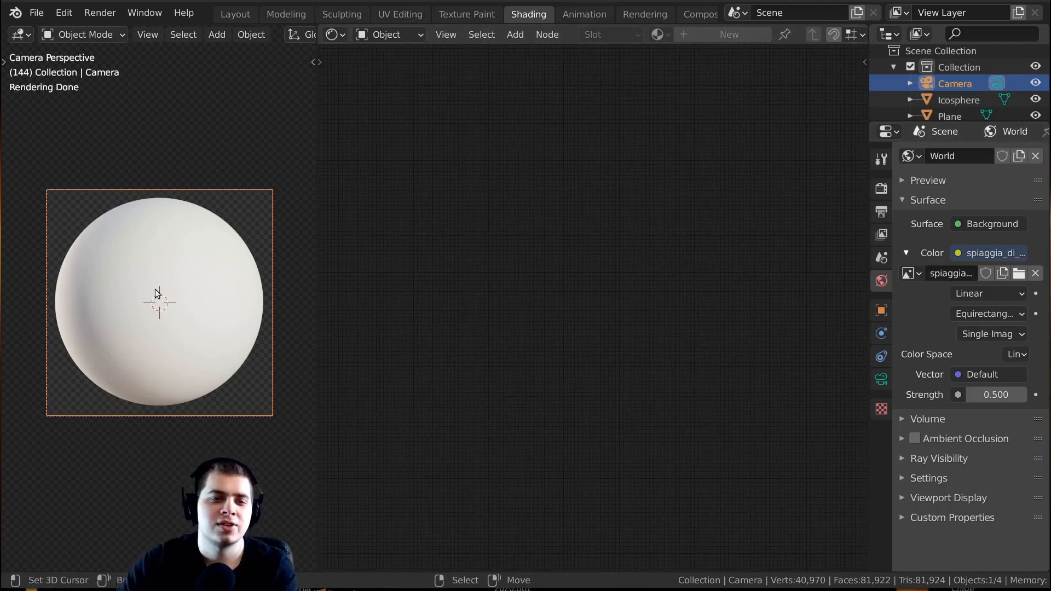
Step: Create a new material on the icosphere and shift its Principled BSDF node slightly away from the Material Output
click(184, 296)
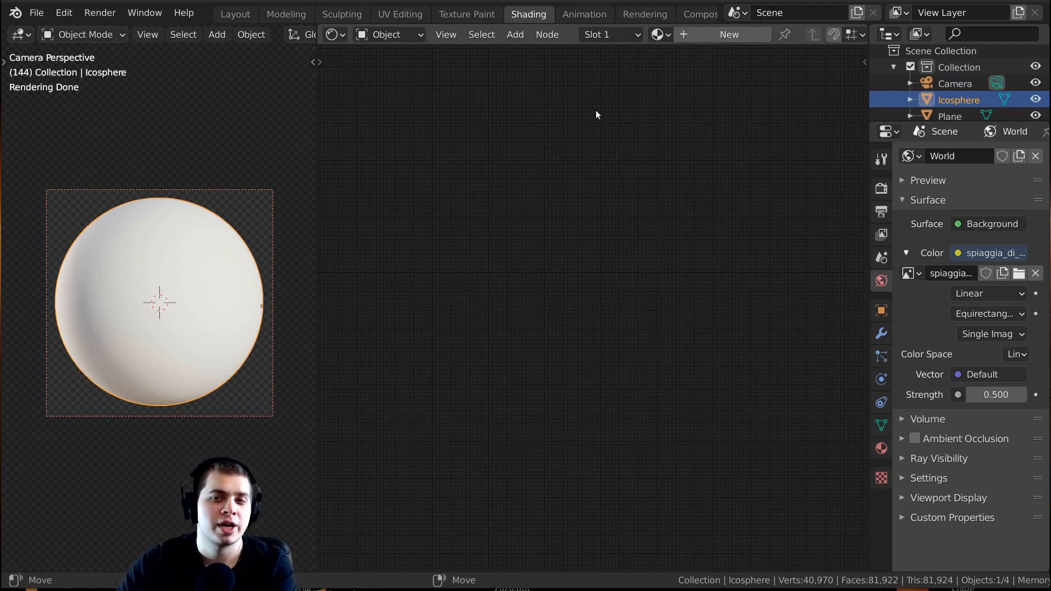
click(695, 33)
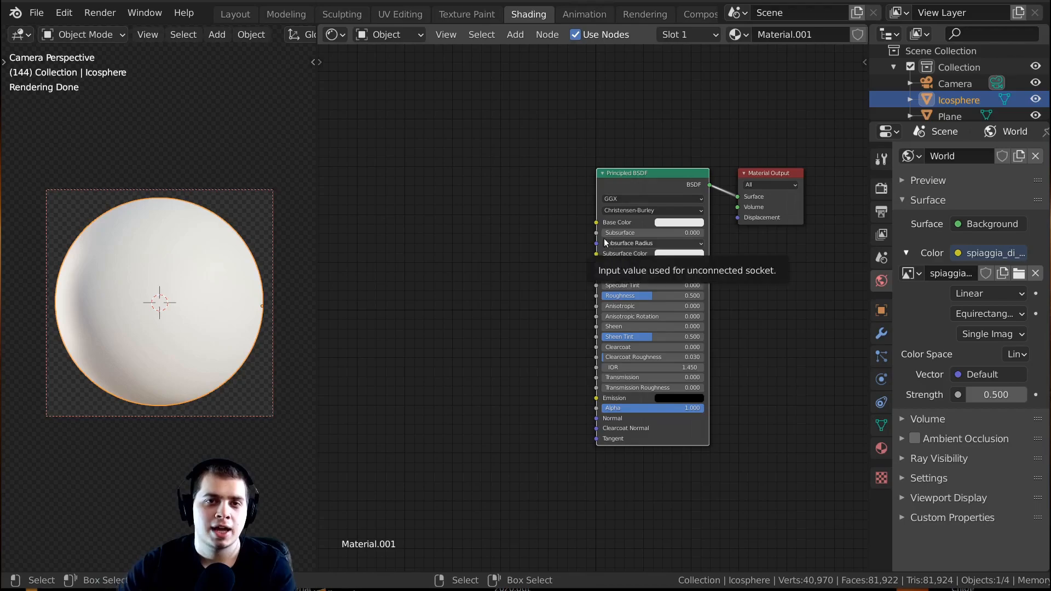
drag(633, 172, 614, 170)
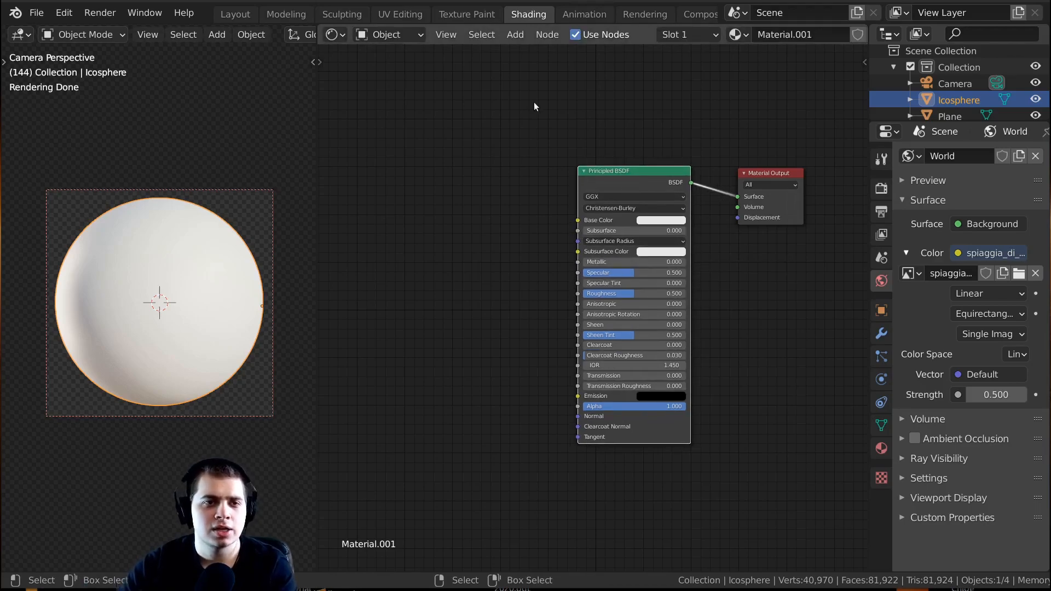
Step: Search the add-on preferences for "node" and check the Node Wrangler add-on's details
click(64, 13)
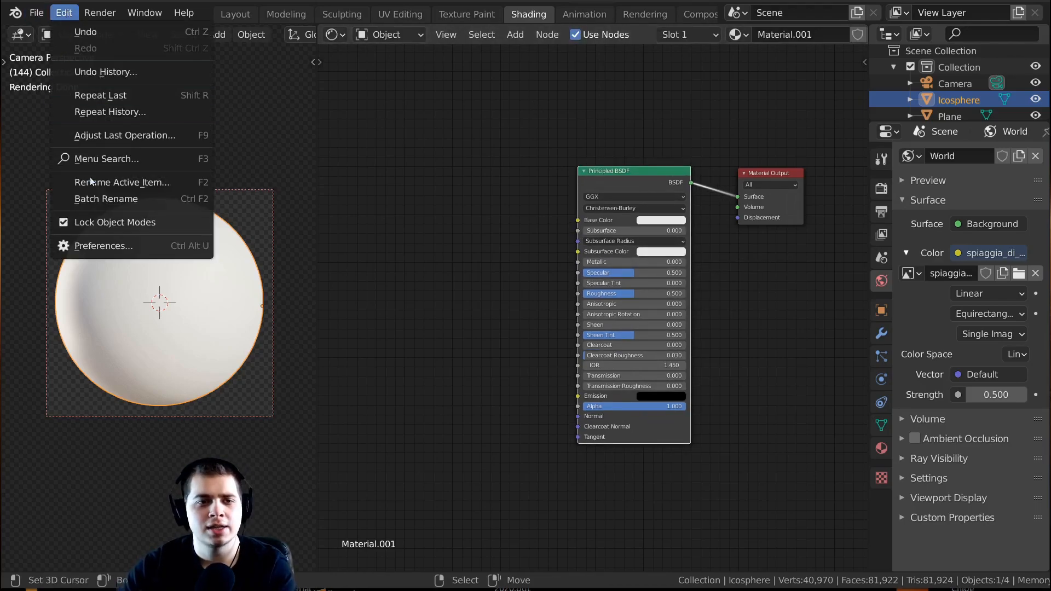
click(116, 243)
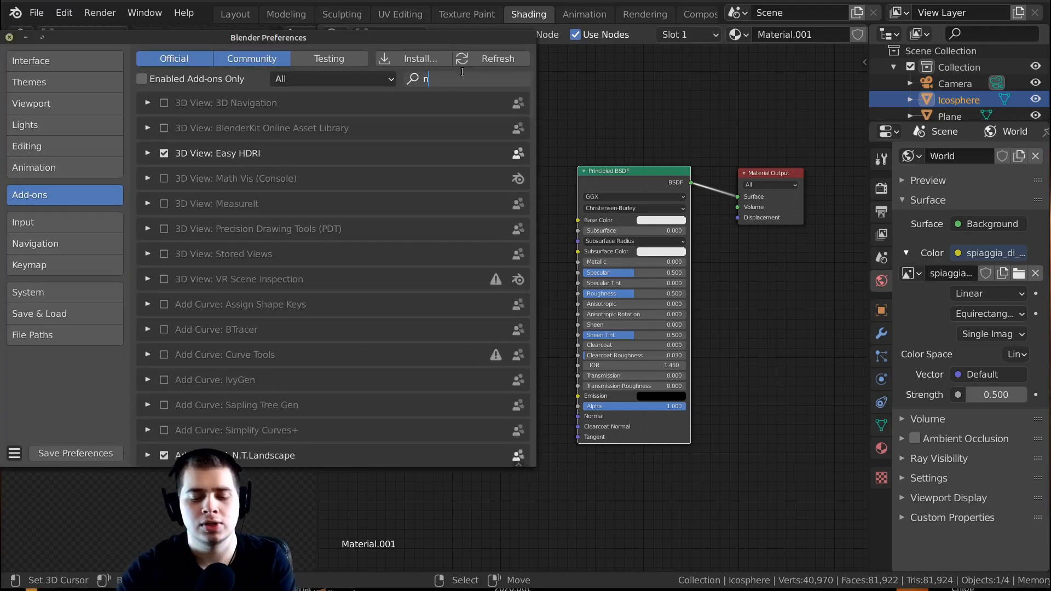
text(node)
click(208, 153)
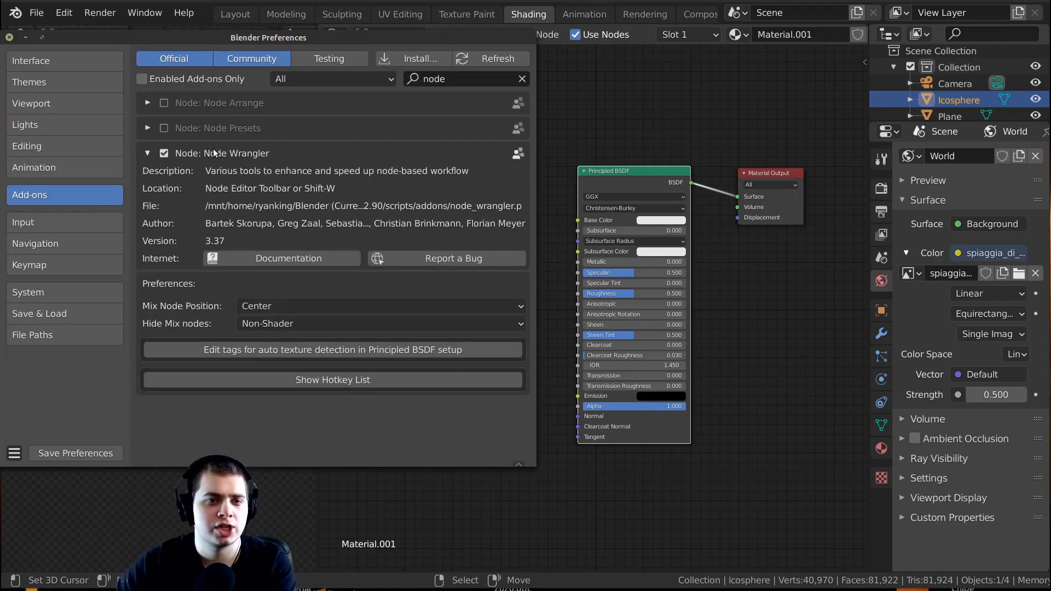
click(8, 37)
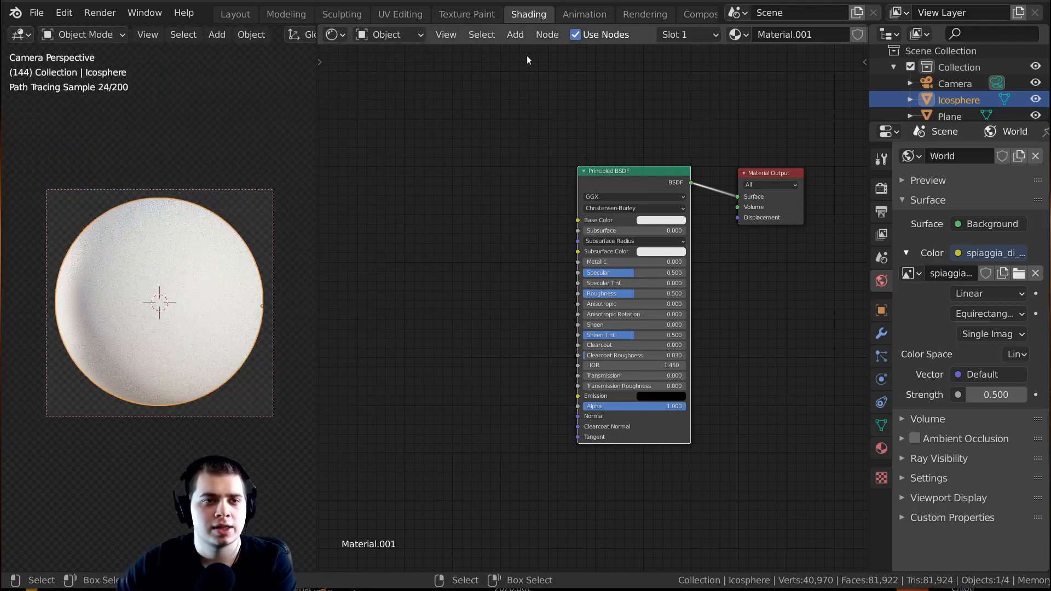
Step: Add a Wave Texture node and place it well ahead of the Principled BSDF node
scroll(547, 212, up, 2)
key(shift+a)
click(461, 180)
text(w)
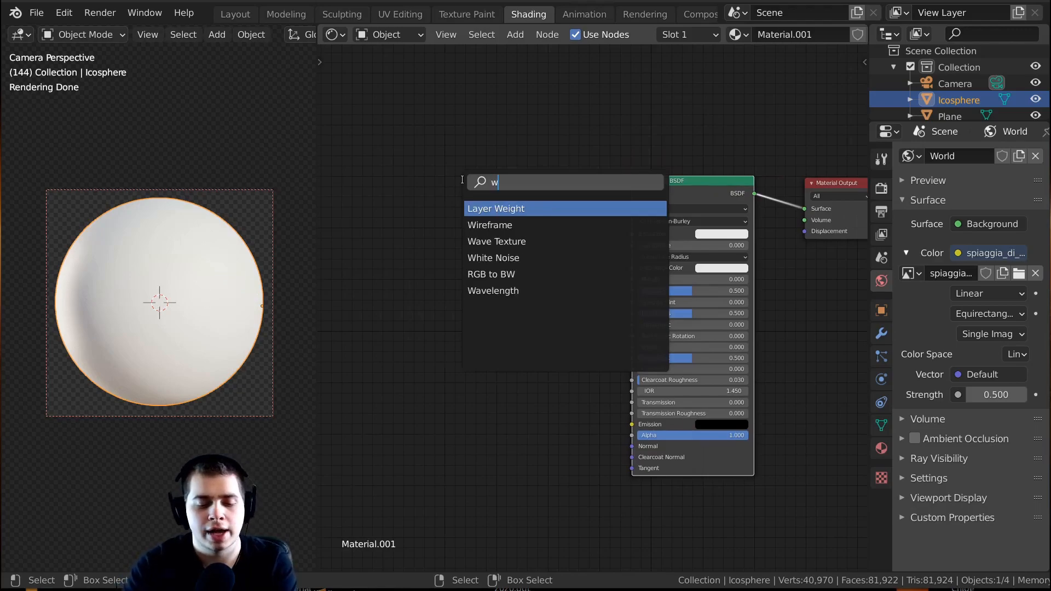
text(av)
click(522, 208)
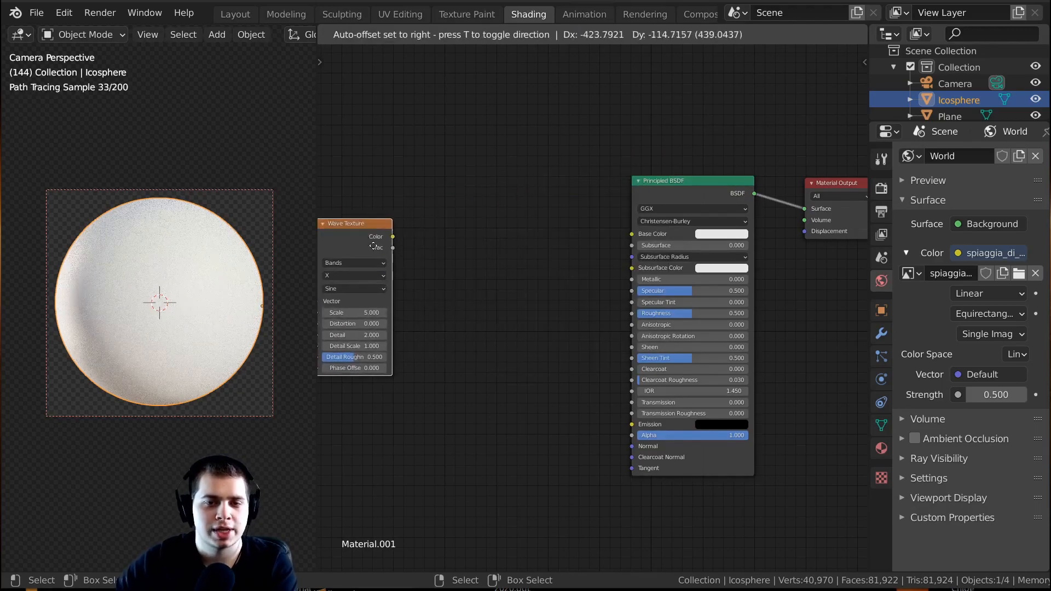
click(586, 250)
scroll(586, 251, down, 2)
drag(586, 250, 521, 258)
scroll(482, 242, up, 1)
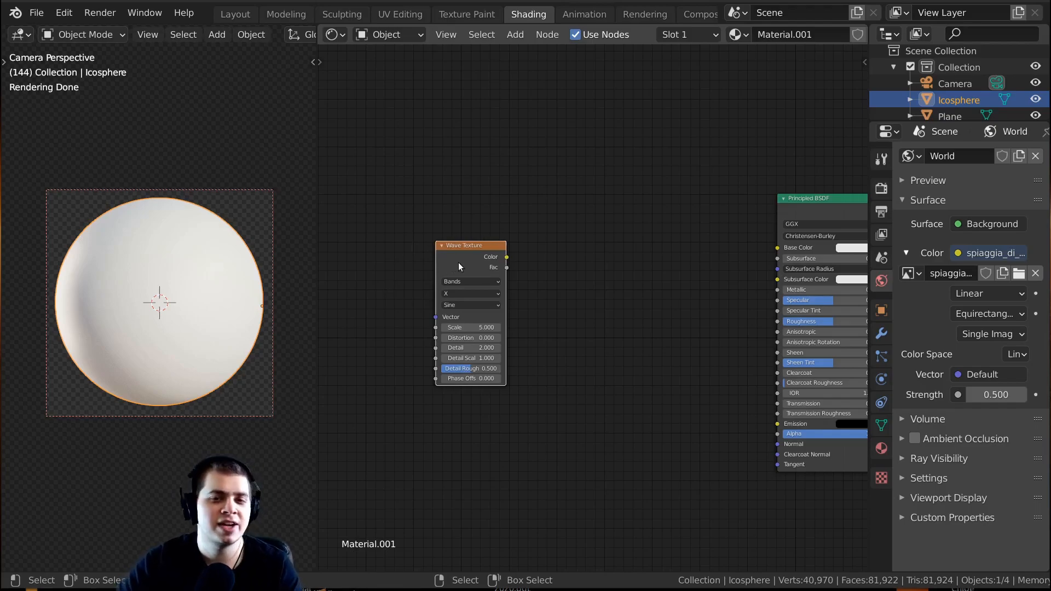
Step: Add Mapping and Texture Coordinate nodes to the Wave Texture and link the Object coordinates to the Mapping node's Vector input
drag(457, 263, 468, 264)
key(ctrl+t)
scroll(442, 270, up, 1)
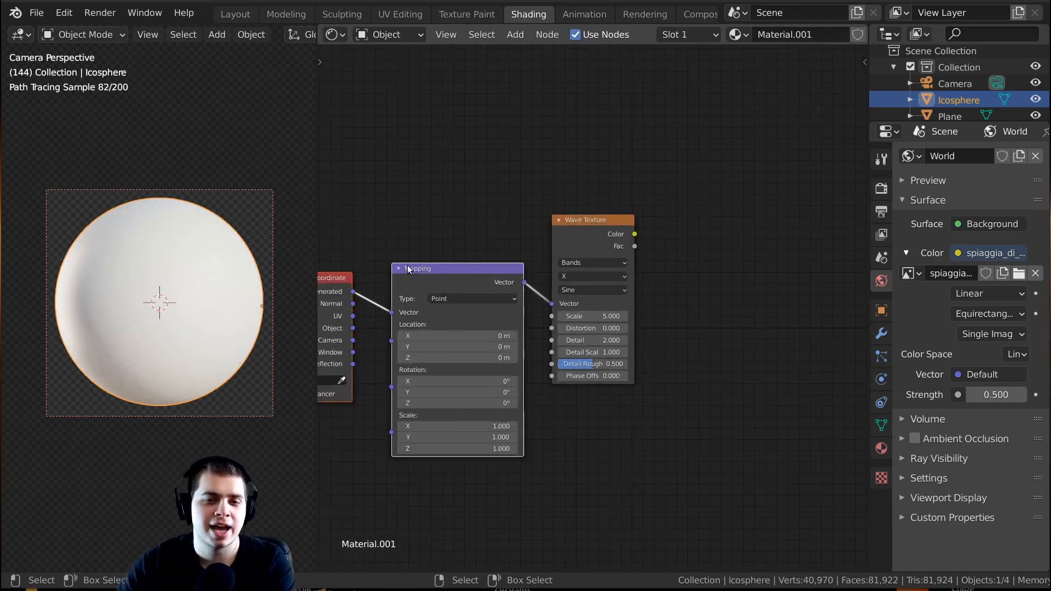
click(394, 255)
scroll(385, 284, up, 1)
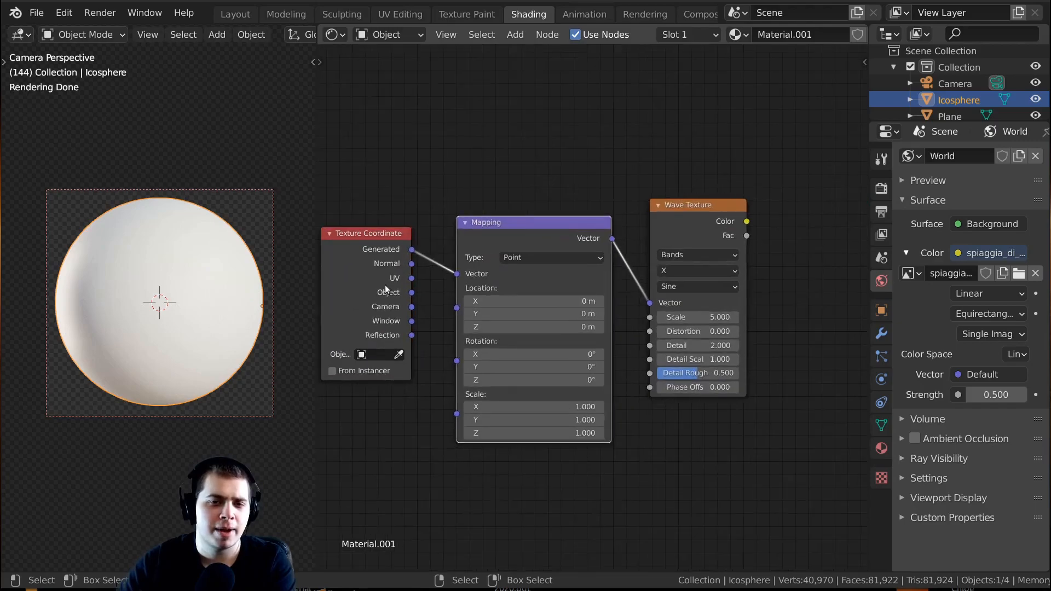
drag(411, 293, 452, 197)
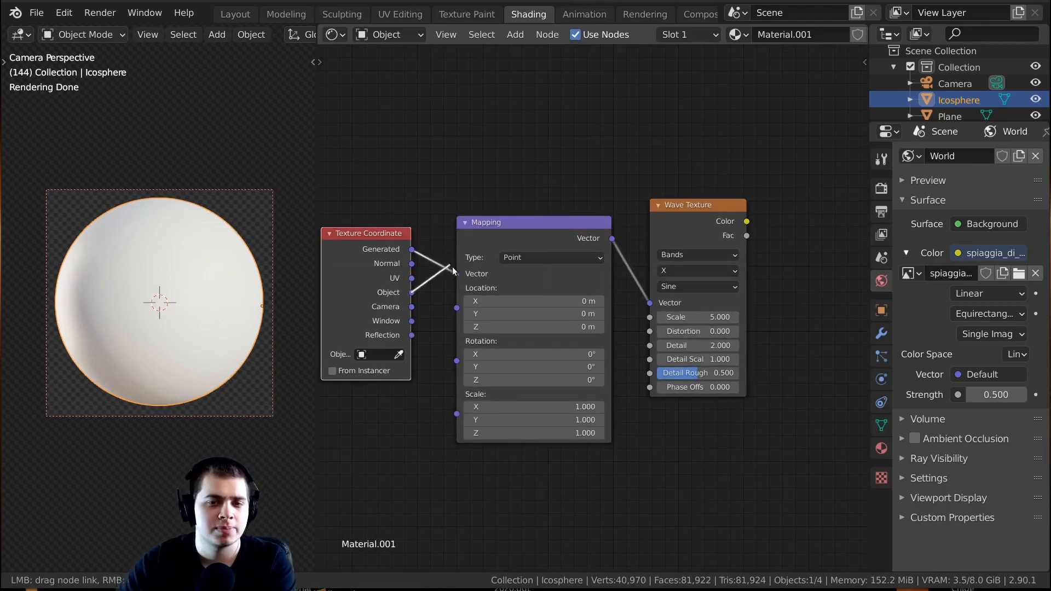
drag(451, 268, 458, 274)
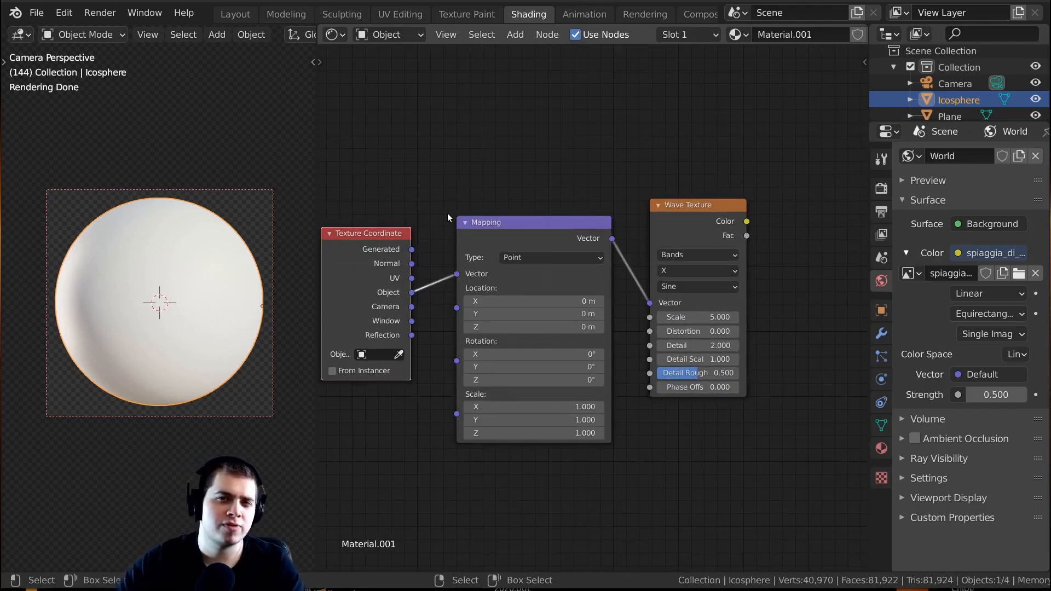
Step: Preview the Wave Texture's Color output directly on the sphere
scroll(379, 252, up, 1)
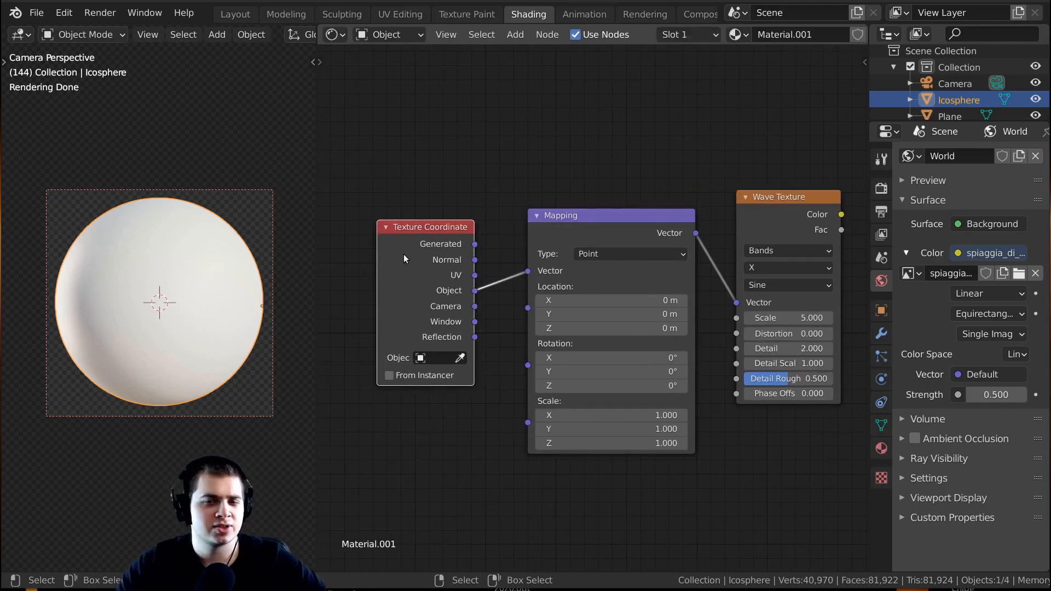
scroll(480, 267, up, 2)
drag(480, 267, 569, 265)
scroll(571, 263, down, 6)
middle_drag(783, 227, 586, 247)
scroll(589, 246, up, 7)
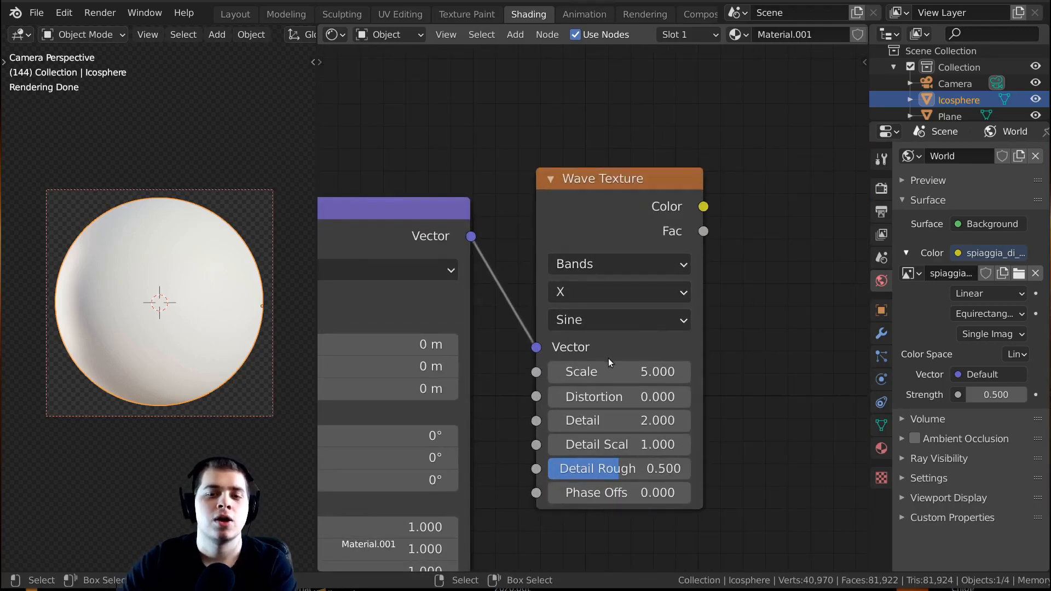
ctrl+shift+click(629, 189)
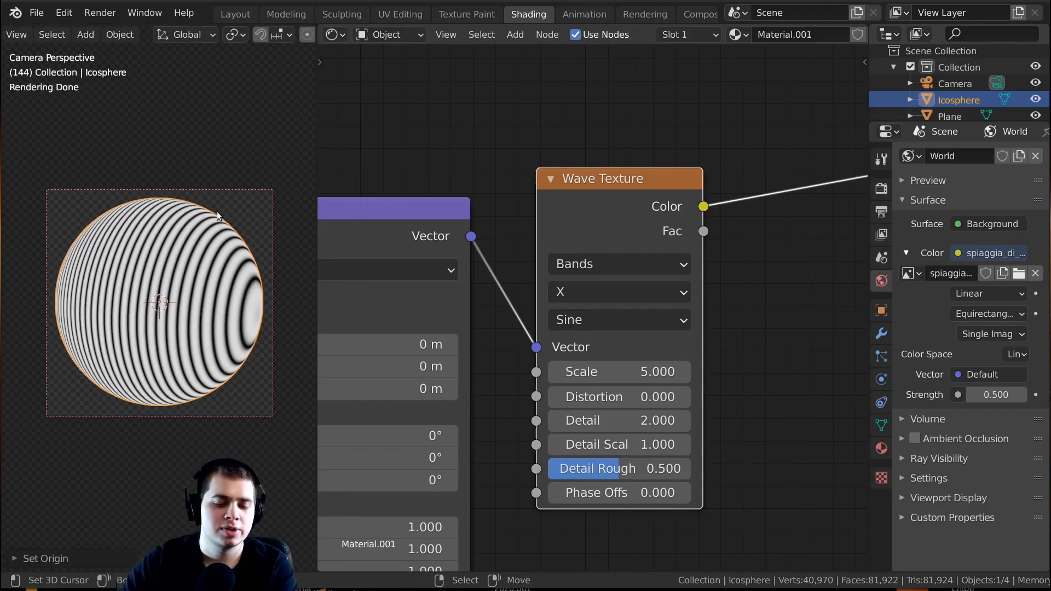
Step: Rotate the sphere freely so that the wave bands run diagonally across it in the camera view
key(r)
key(r)
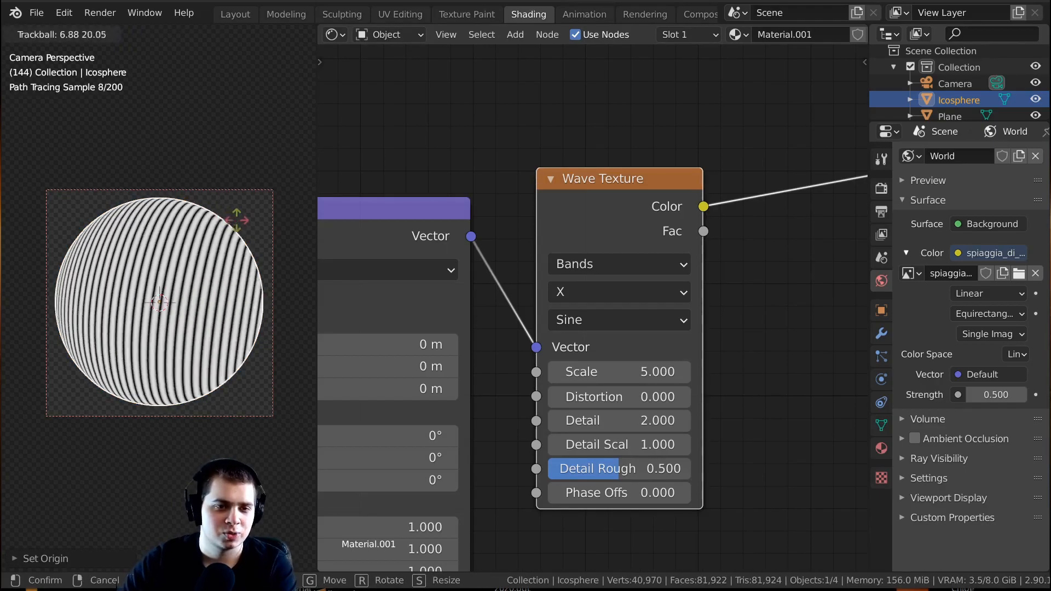
key(r)
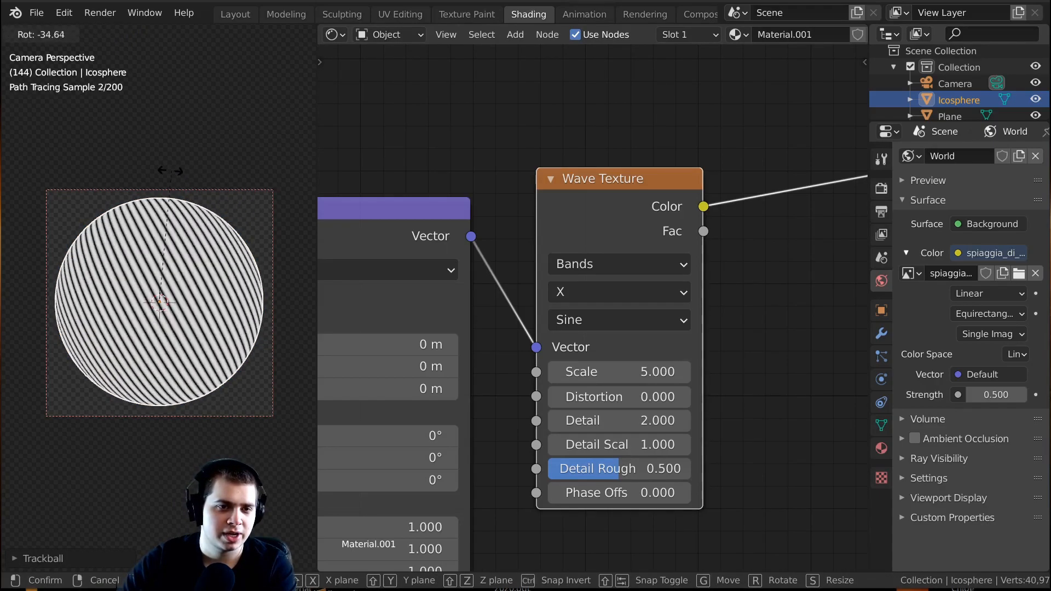
click(220, 194)
Step: Set the Wave Texture's scale to 1.530 and its distortion to 9.320
scroll(554, 353, up, 2)
middle_drag(555, 353, 578, 320)
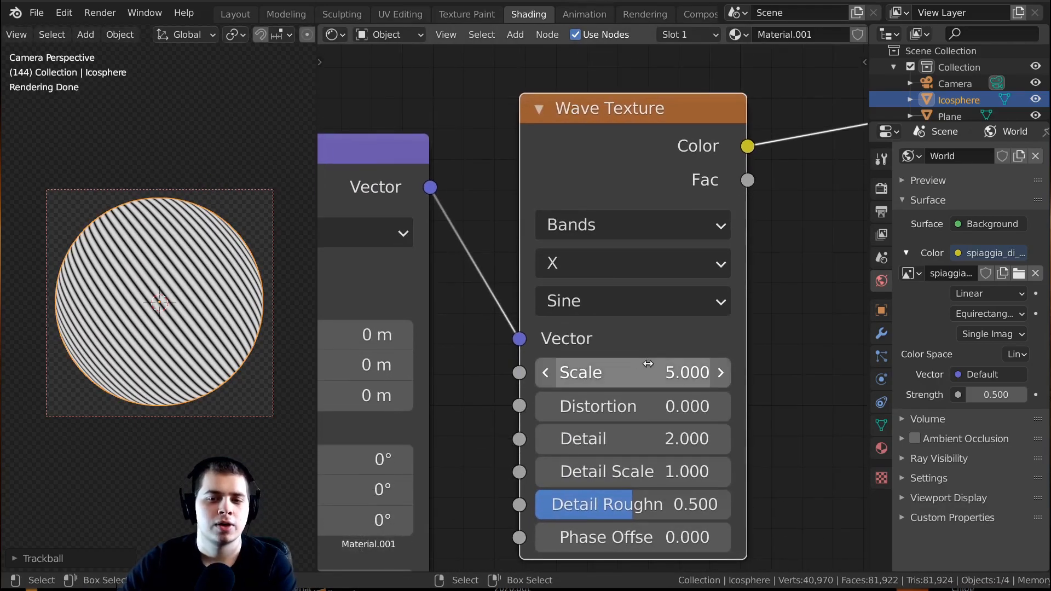
drag(630, 372, 501, 373)
scroll(651, 425, up, 1)
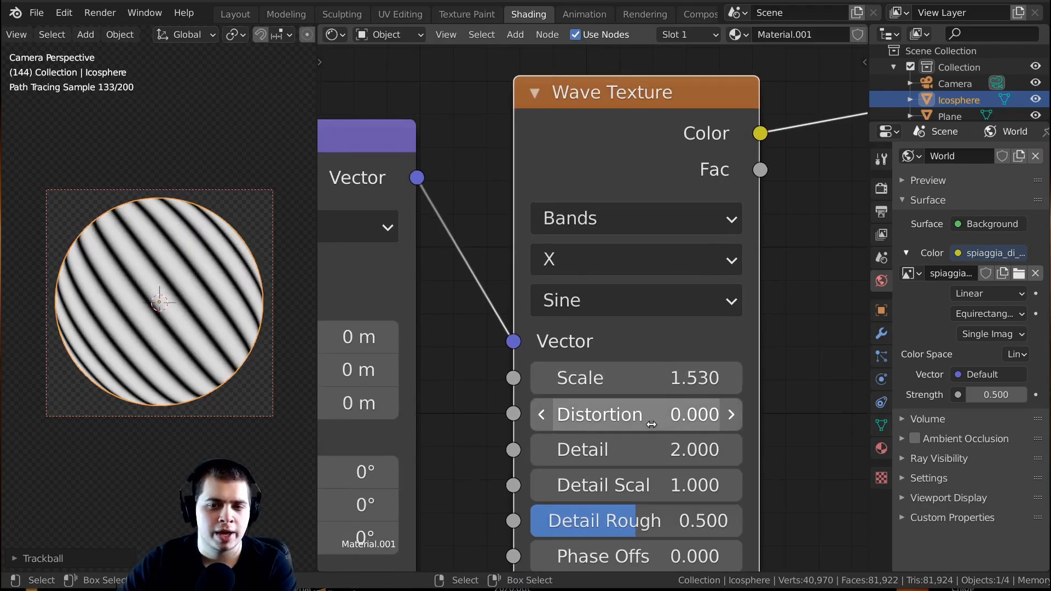
drag(637, 415, 977, 415)
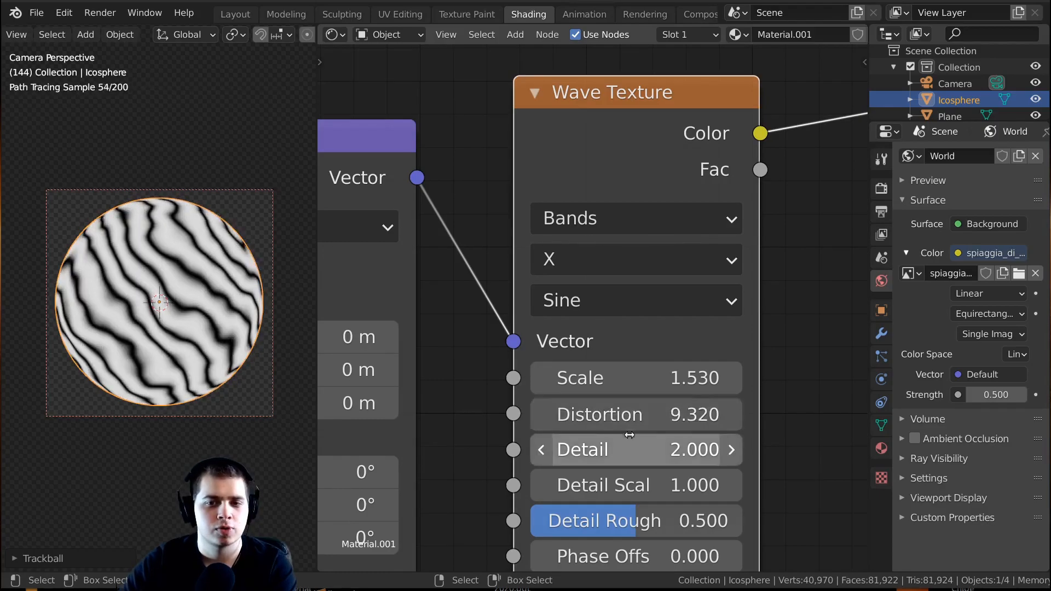
Step: Set the Wave Texture's detail to 3.600 and its distortion to 9.830
scroll(635, 438, up, 1)
scroll(599, 366, down, 2)
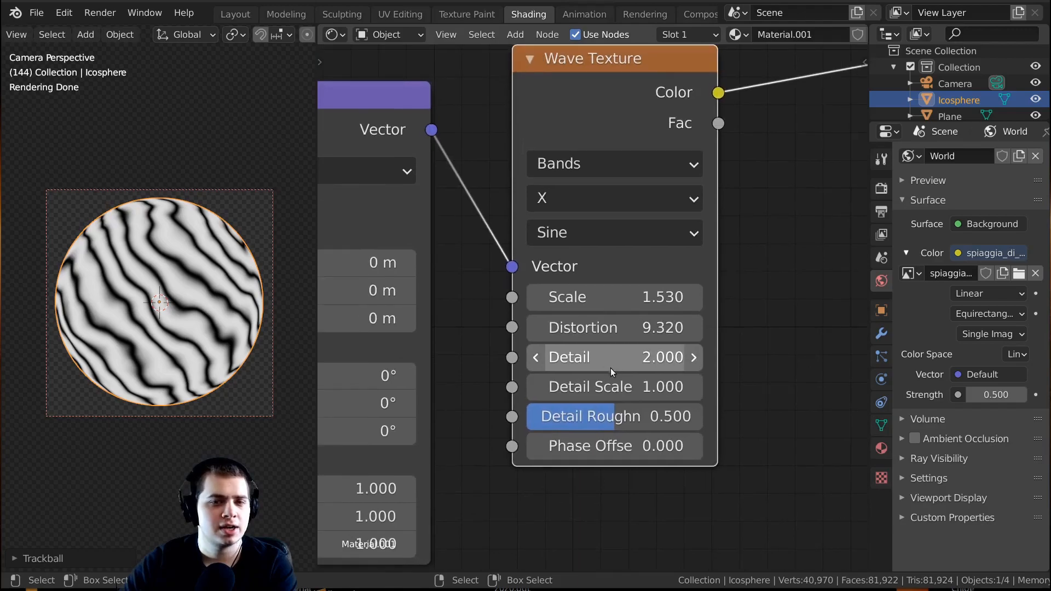
click(625, 344)
key(Return)
drag(625, 361, 712, 362)
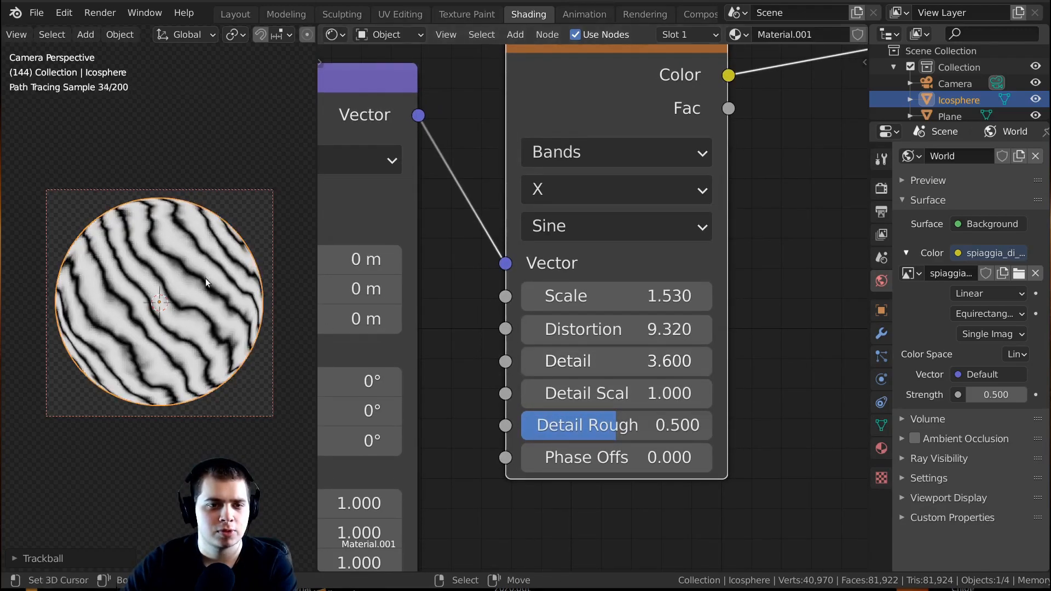
scroll(206, 281, up, 3)
scroll(513, 261, down, 5)
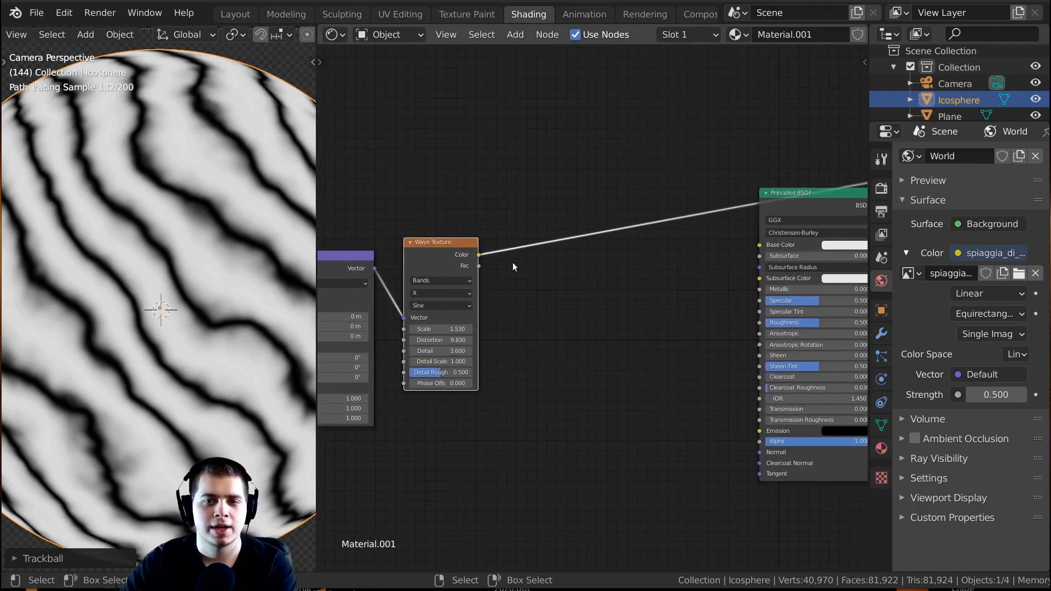
Step: Link the Wave Texture's Color to the Principled BSDF's Normal input and insert a Bump node on that link
mouse_move(495, 264)
mouse_down()
mouse_move(574, 367)
mouse_move(735, 432)
mouse_up()
key(shift+a)
click(628, 304)
text(bu)
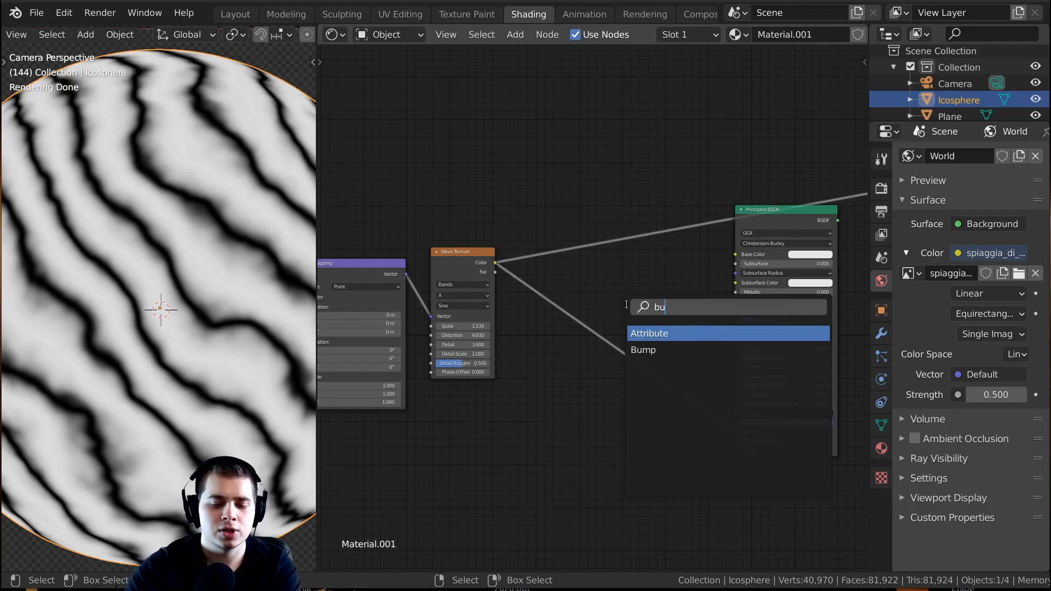
text(m)
click(648, 338)
click(693, 405)
Step: Reconnect the Wave Texture's Color link to the Bump node's Height input
scroll(673, 438, up, 3)
drag(671, 500, 671, 485)
scroll(467, 352, down, 2)
scroll(196, 246, down, 1)
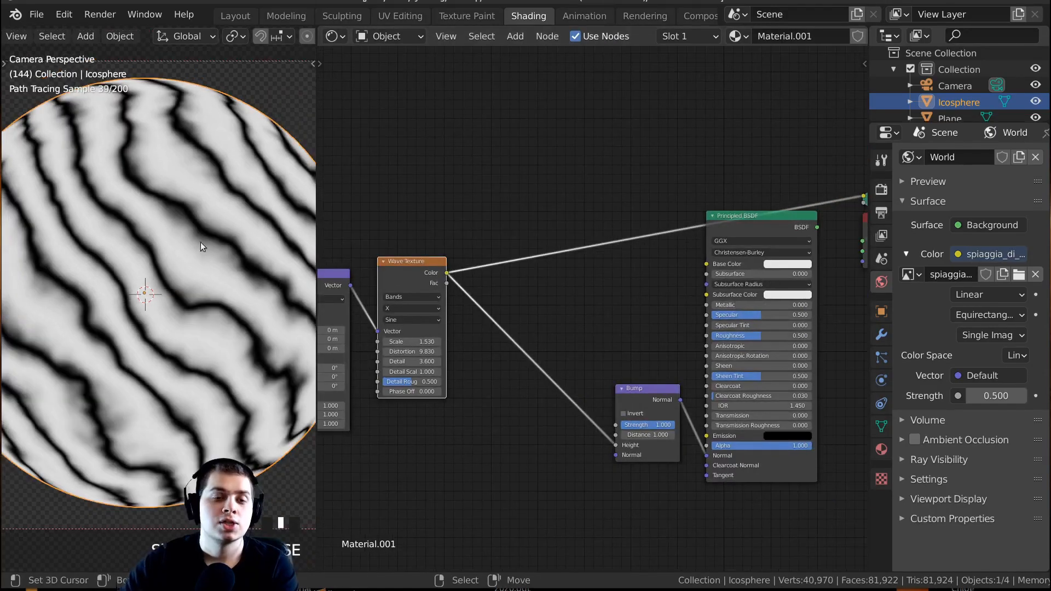
Step: Switch the sphere's preview from the Wave Texture to the Principled BSDF shader
scroll(791, 389, up, 1)
click(729, 215)
drag(744, 211, 759, 218)
scroll(159, 282, up, 1)
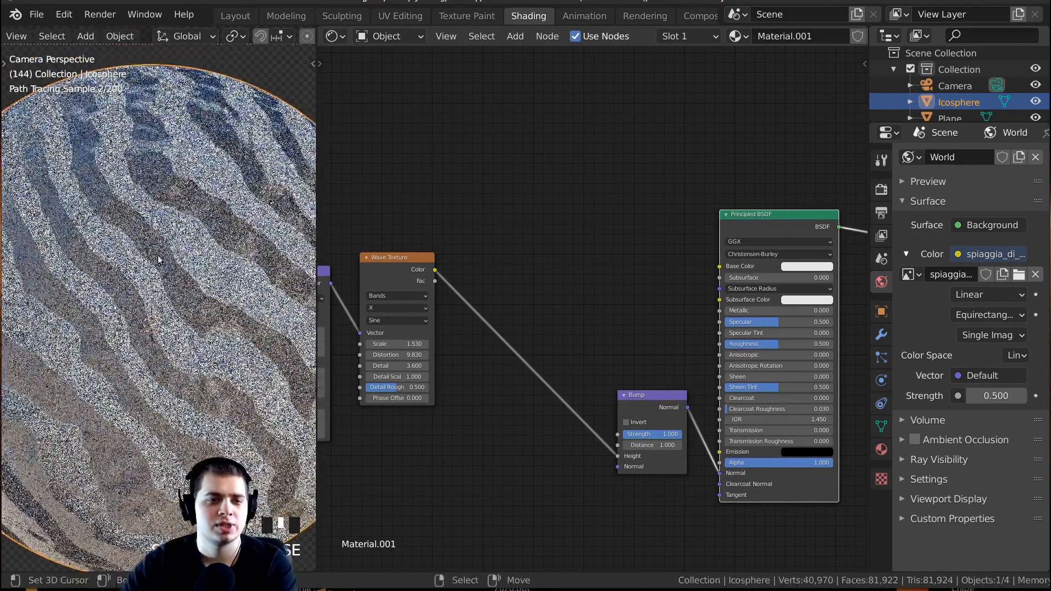
Step: Examine the bumped wave ridges on the sphere up close alongside the Wave Texture and Bump nodes
scroll(198, 231, up, 1)
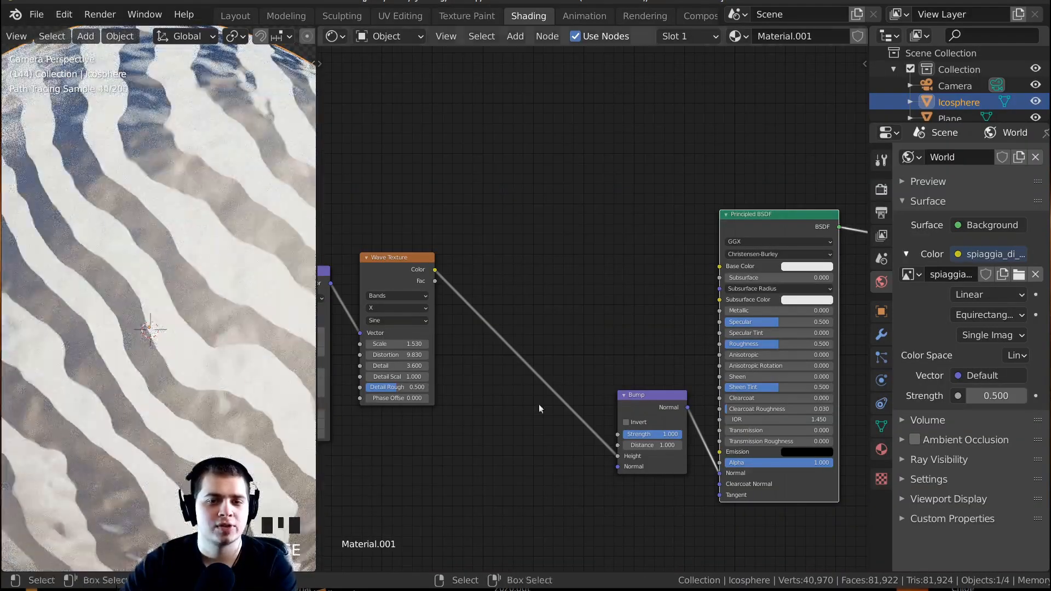
scroll(680, 432, up, 1)
scroll(356, 329, up, 1)
scroll(193, 234, up, 1)
scroll(192, 235, up, 5)
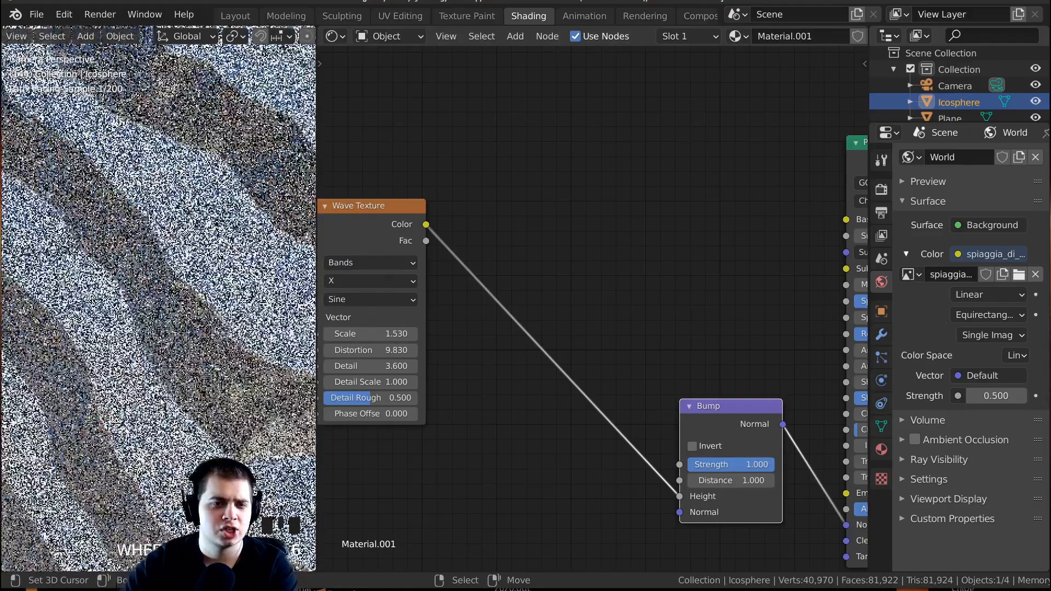
scroll(589, 334, down, 1)
middle_drag(590, 334, 655, 334)
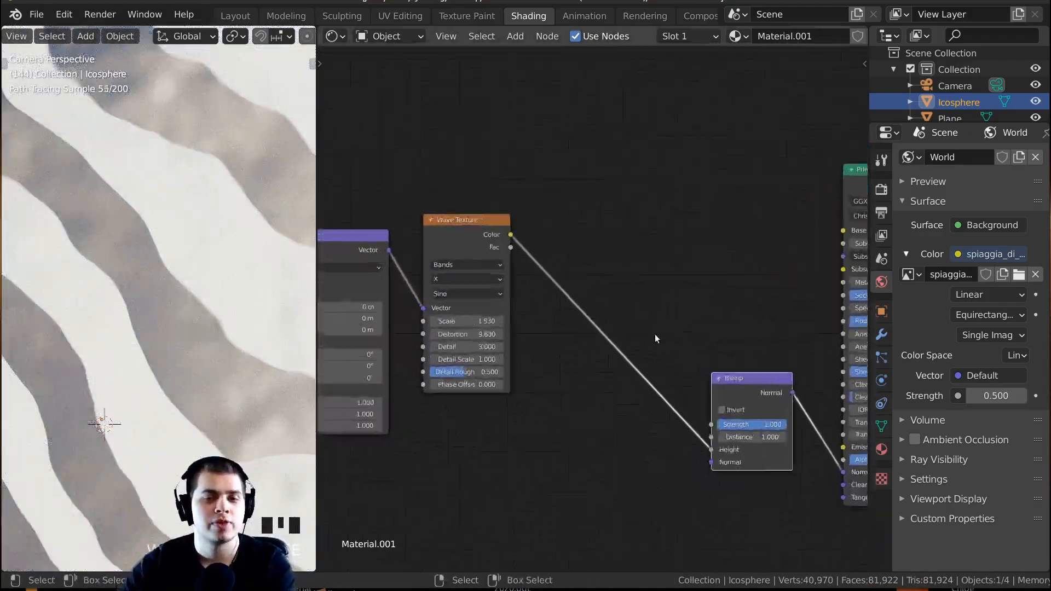
Step: Insert a ColorRamp node on the link between the Wave Texture and the Bump node
click(449, 245)
key(shift+a)
click(492, 169)
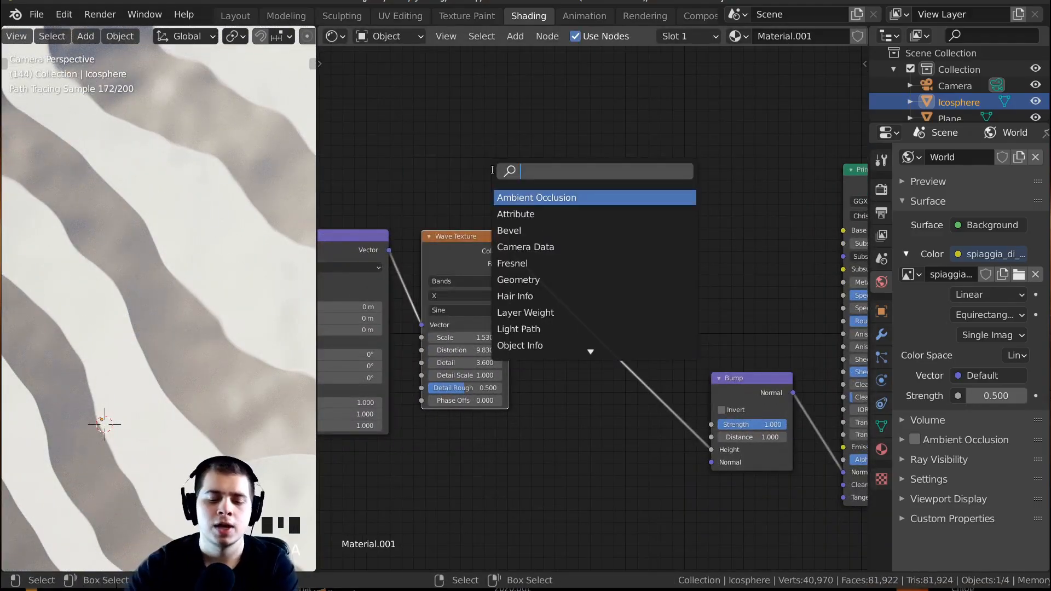
text(col)
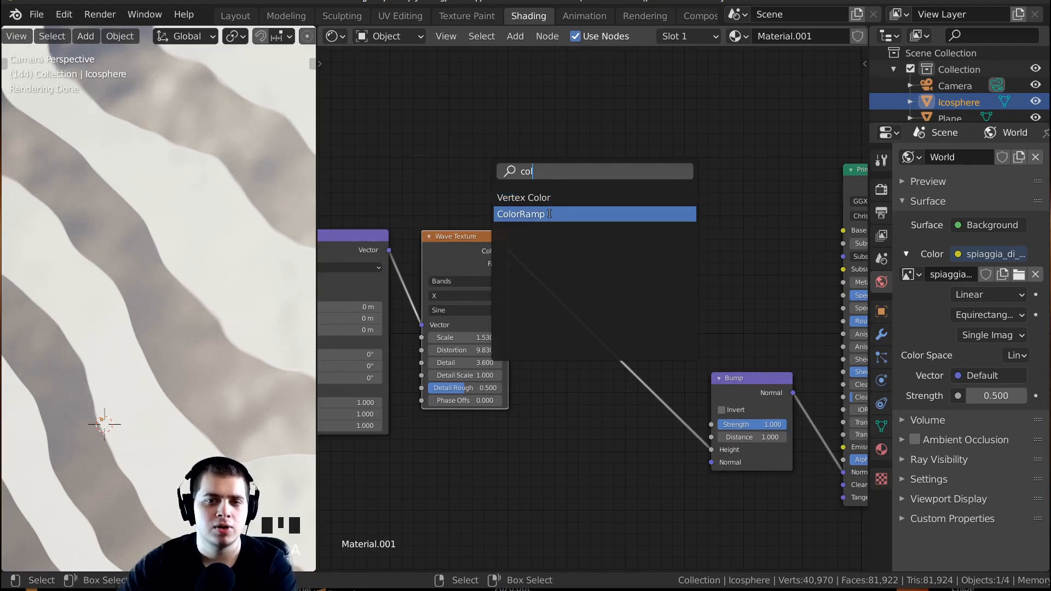
click(562, 214)
click(597, 299)
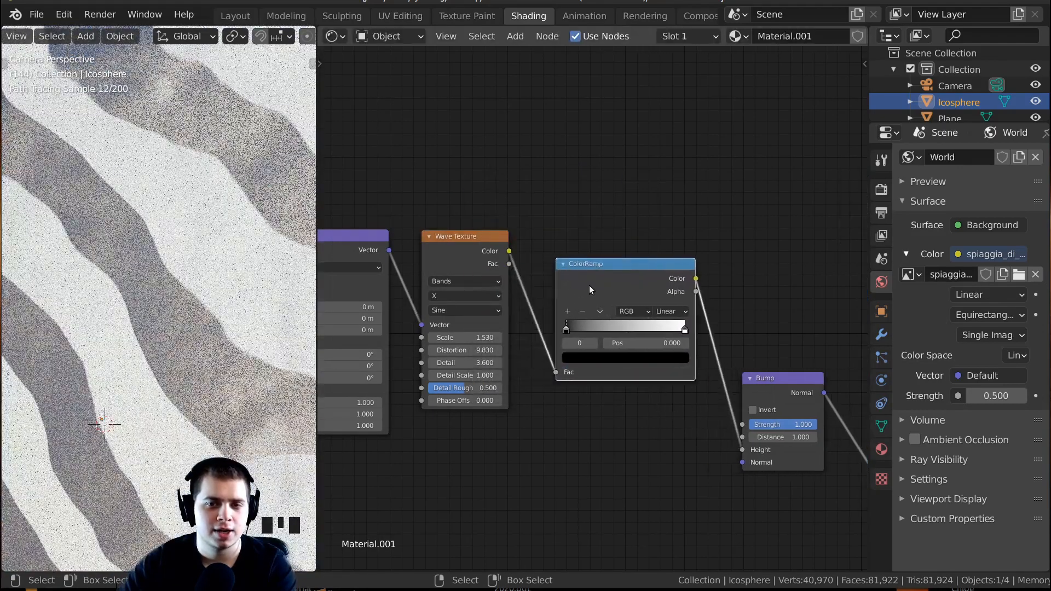
Step: Darken the ColorRamp's white stop to a grey with an HSV value of 0.280, keeping it at position 1.000
scroll(657, 298, up, 2)
click(717, 317)
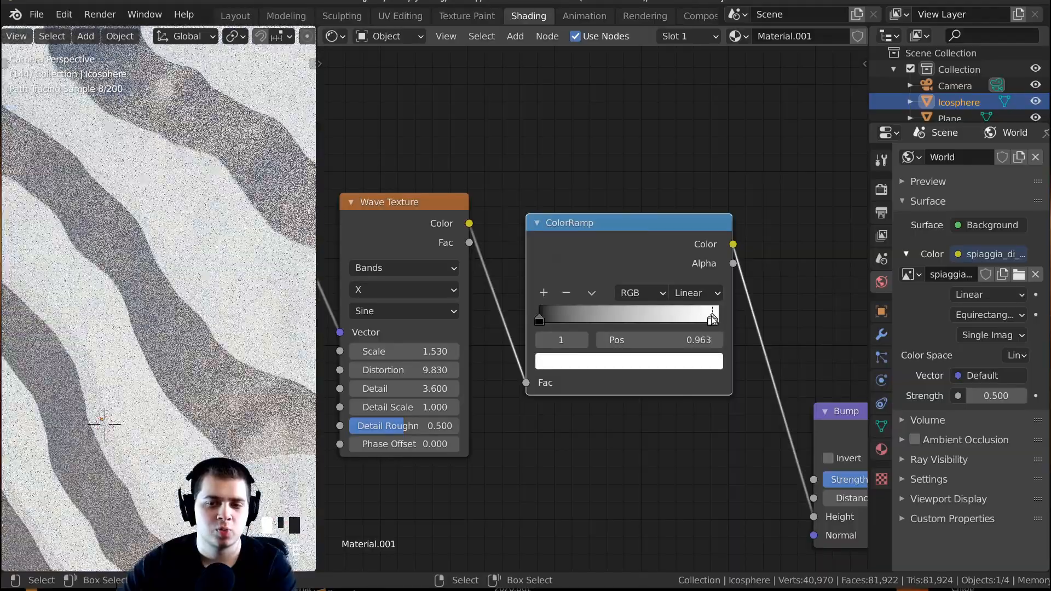
click(679, 362)
drag(686, 208, 686, 206)
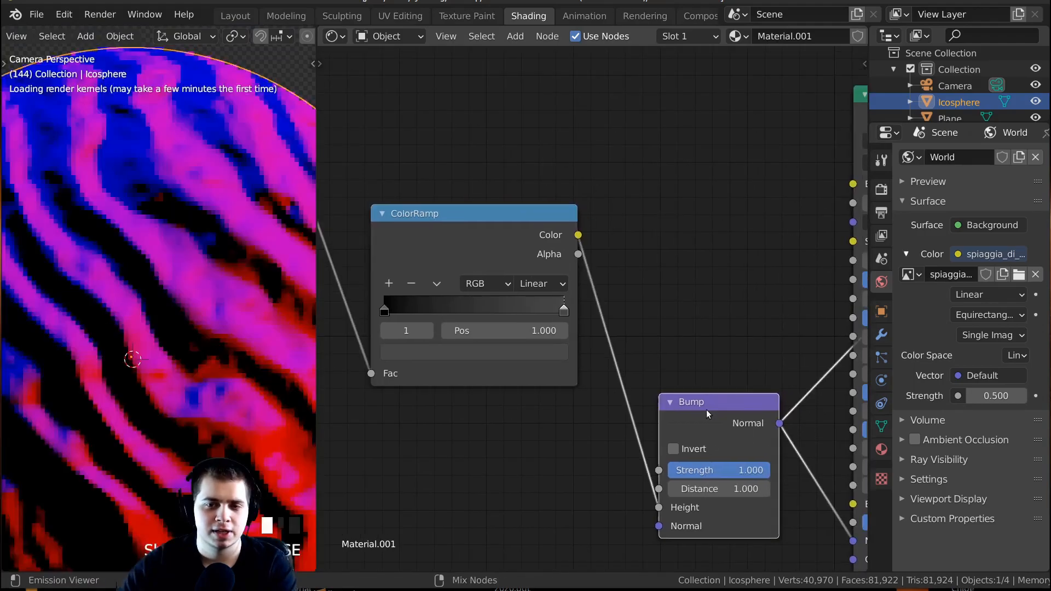
scroll(493, 375, up, 5)
click(493, 375)
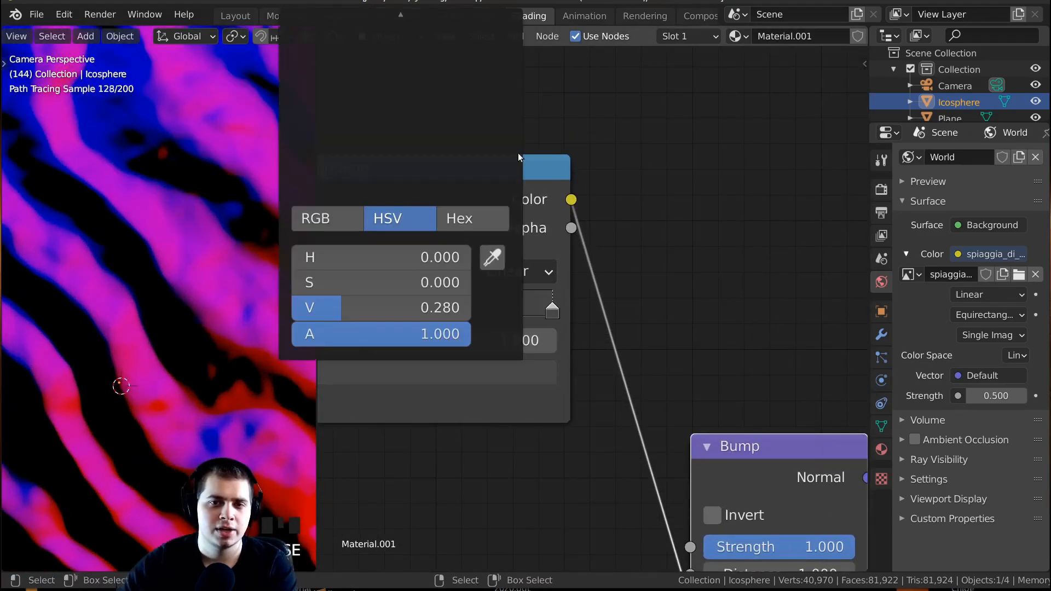
scroll(674, 362, down, 2)
click(554, 379)
mouse_move(553, 208)
mouse_down()
mouse_move(556, 246)
mouse_move(552, 218)
mouse_up()
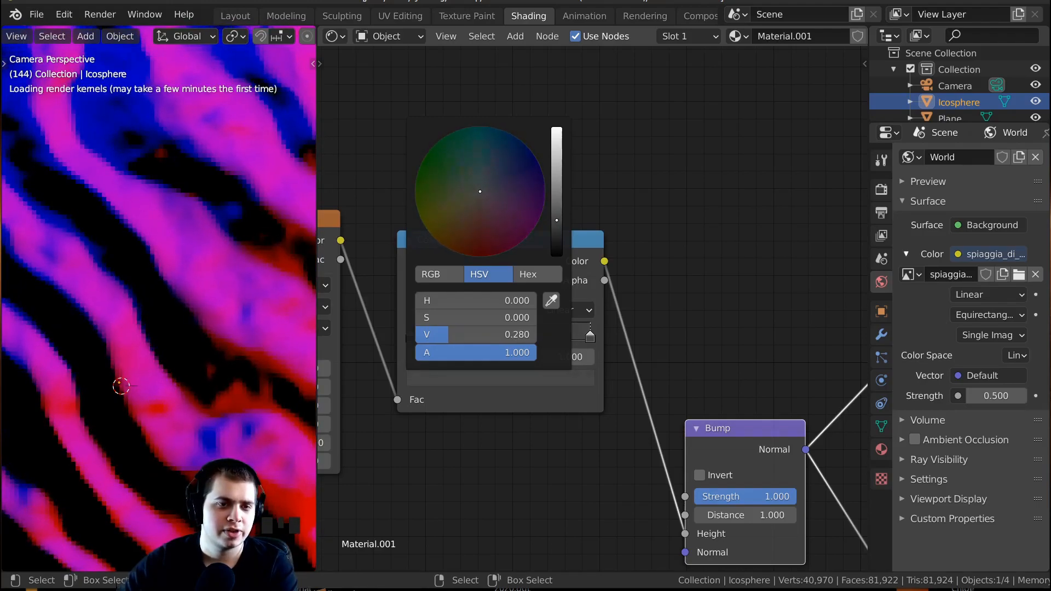
Step: Lower the Bump node's Strength to 0.590 to soften the wave ridges on the sphere
scroll(105, 360, down, 6)
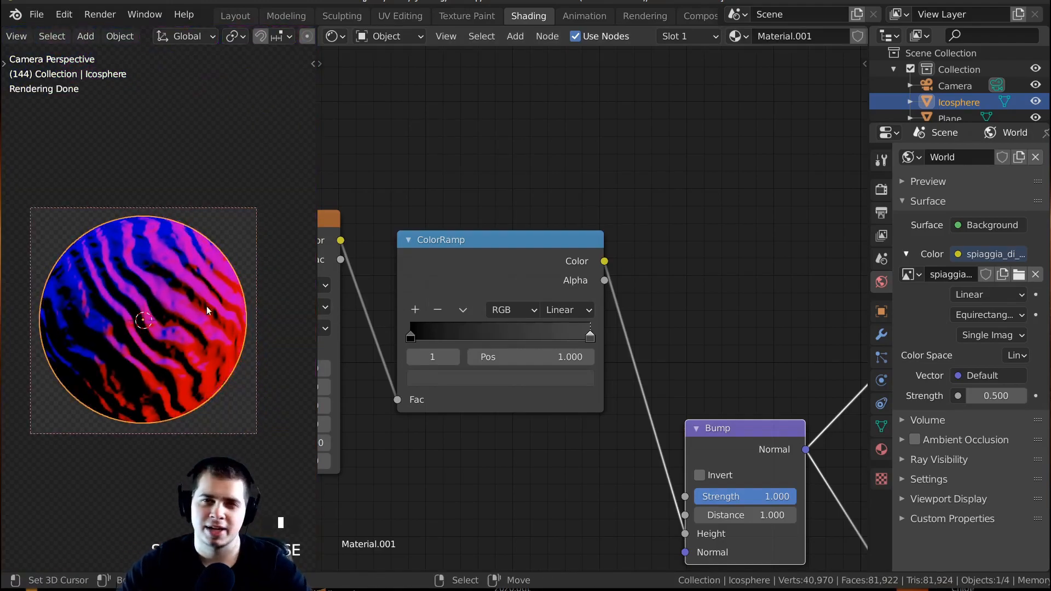
scroll(206, 312, up, 1)
scroll(235, 264, up, 3)
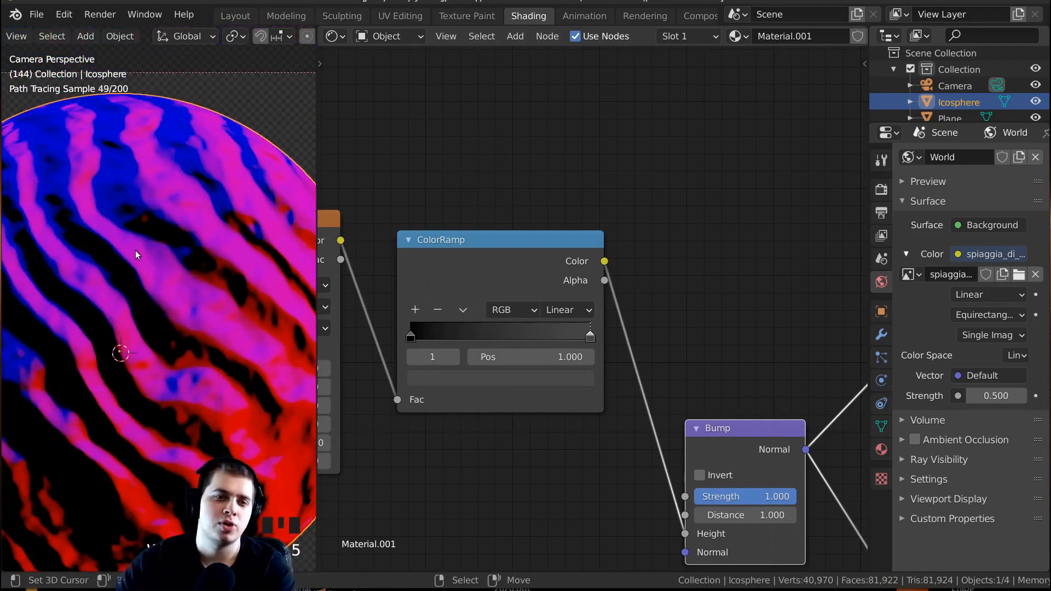
scroll(165, 295, down, 1)
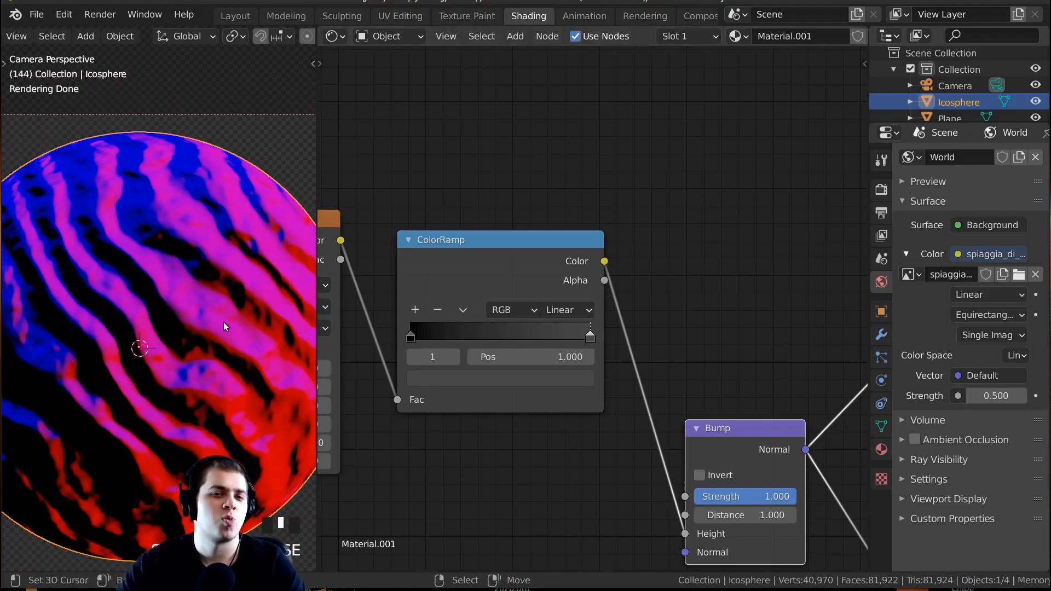
scroll(60, 186, up, 2)
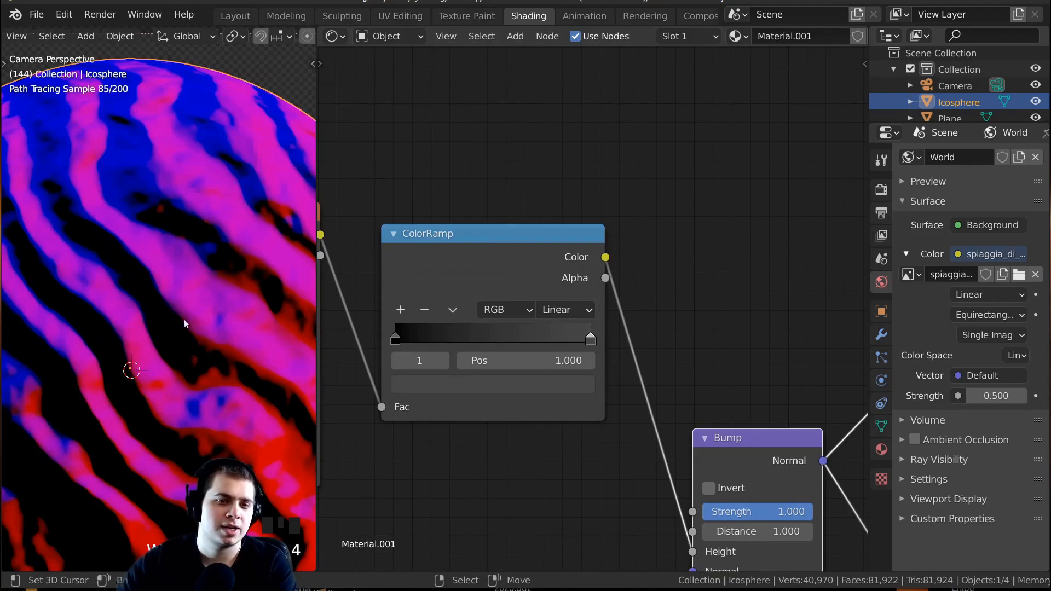
middle_drag(594, 351, 650, 344)
scroll(652, 343, up, 1)
middle_drag(815, 522, 725, 460)
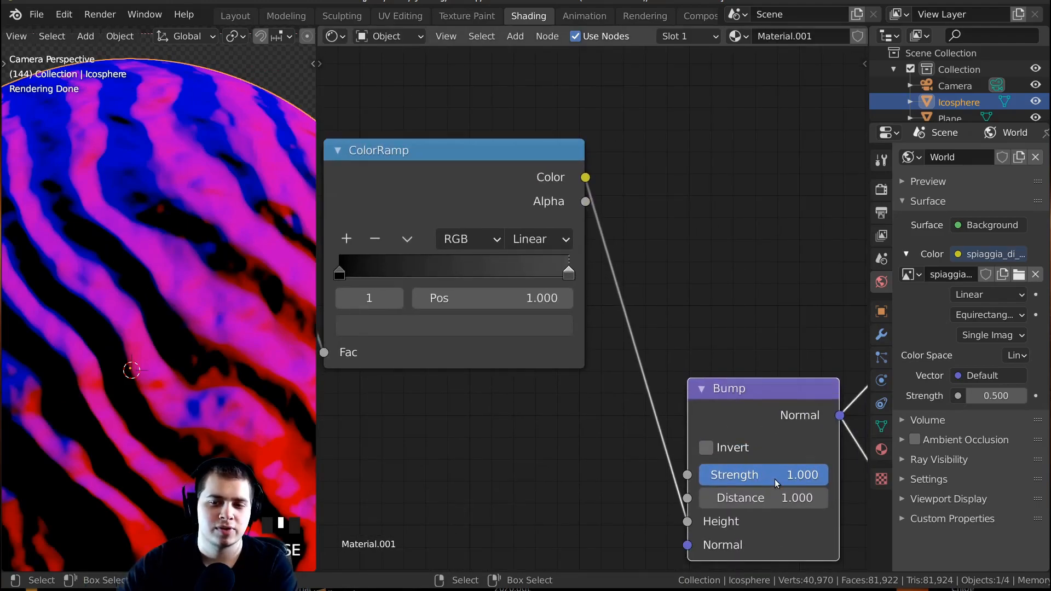
drag(779, 474, 768, 474)
middle_drag(769, 453, 698, 380)
scroll(701, 379, up, 1)
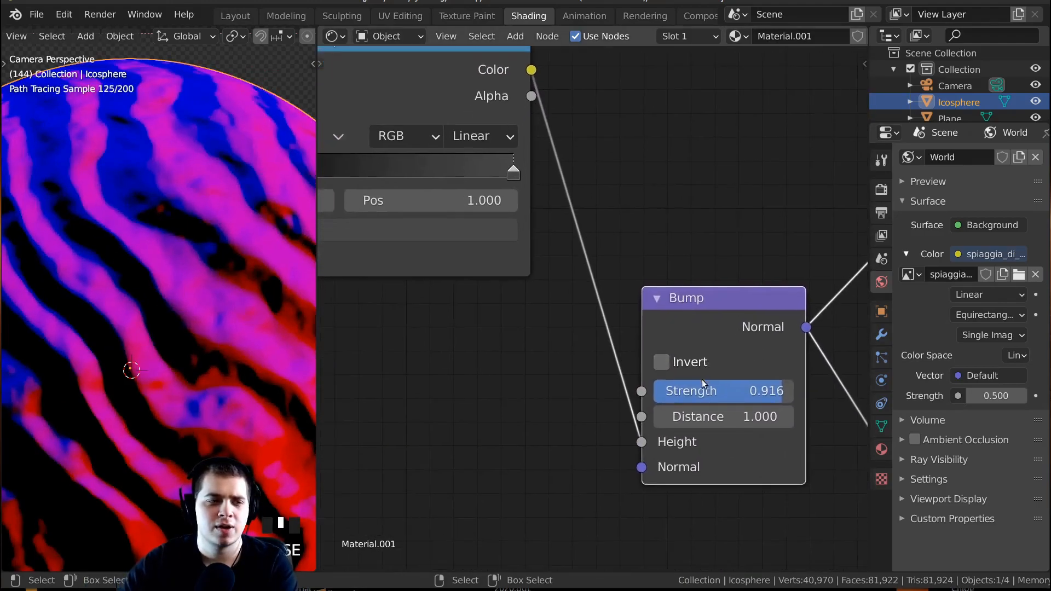
drag(734, 398, 684, 398)
Step: Switch the sphere's preview from the Bump node back to the Principled BSDF shader
middle_drag(383, 272, 534, 343)
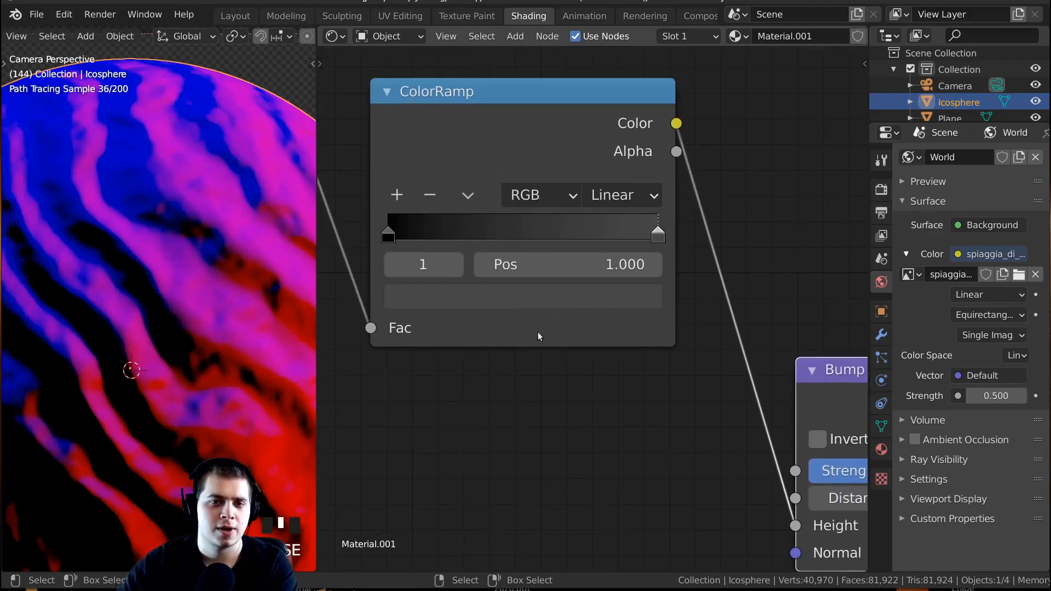
scroll(534, 343, down, 4)
ctrl+shift+drag(740, 241, 747, 237)
scroll(134, 295, down, 5)
shift+middle_drag(144, 326, 141, 319)
scroll(159, 317, up, 2)
scroll(807, 288, up, 1)
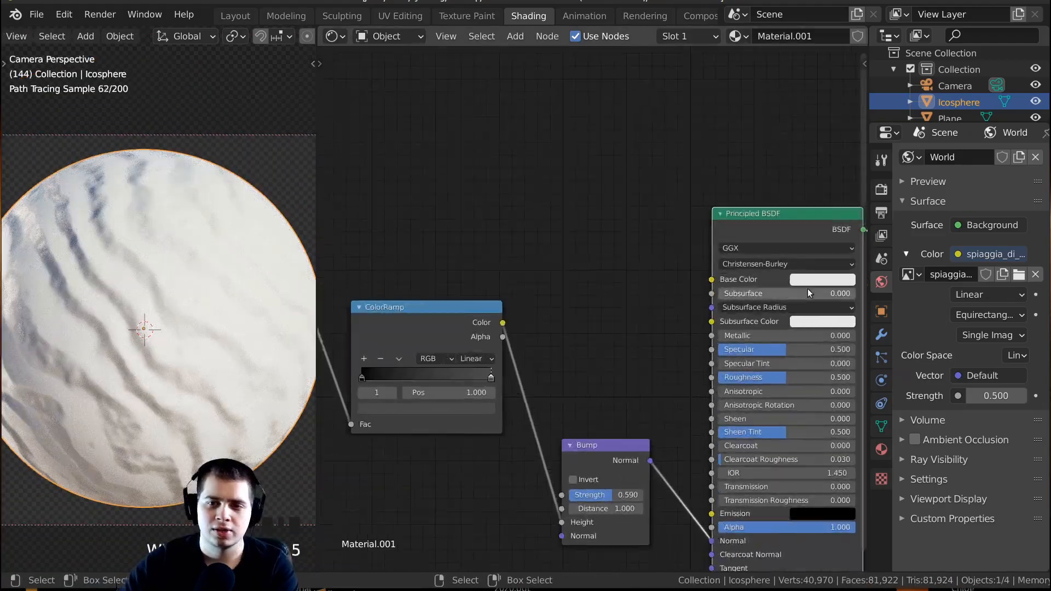
Step: Set the Principled BSDF's Base Color to a sandy yellow-orange
click(804, 280)
drag(826, 163, 824, 169)
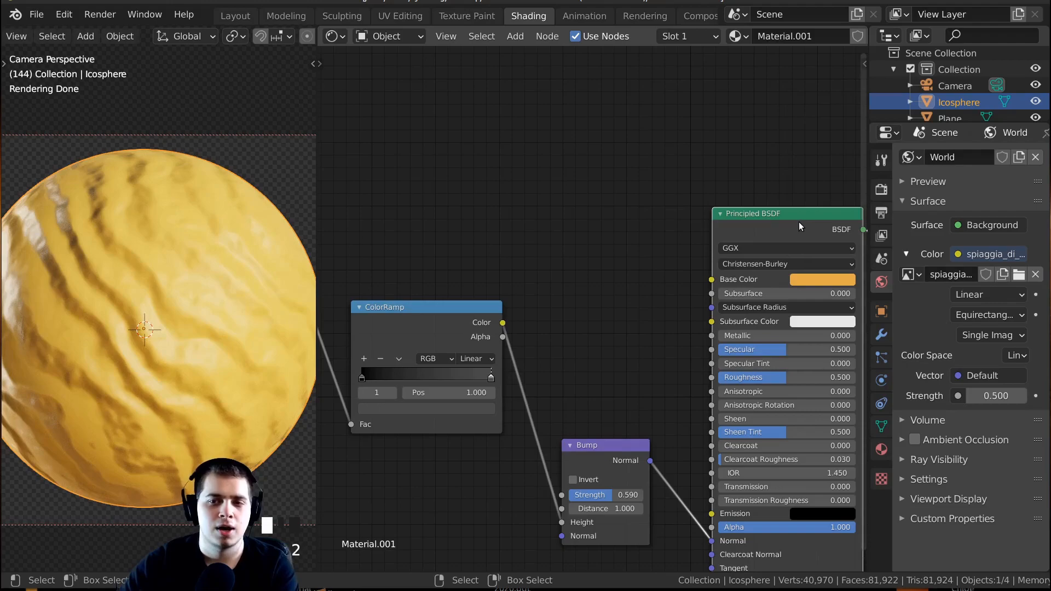
drag(763, 226, 769, 219)
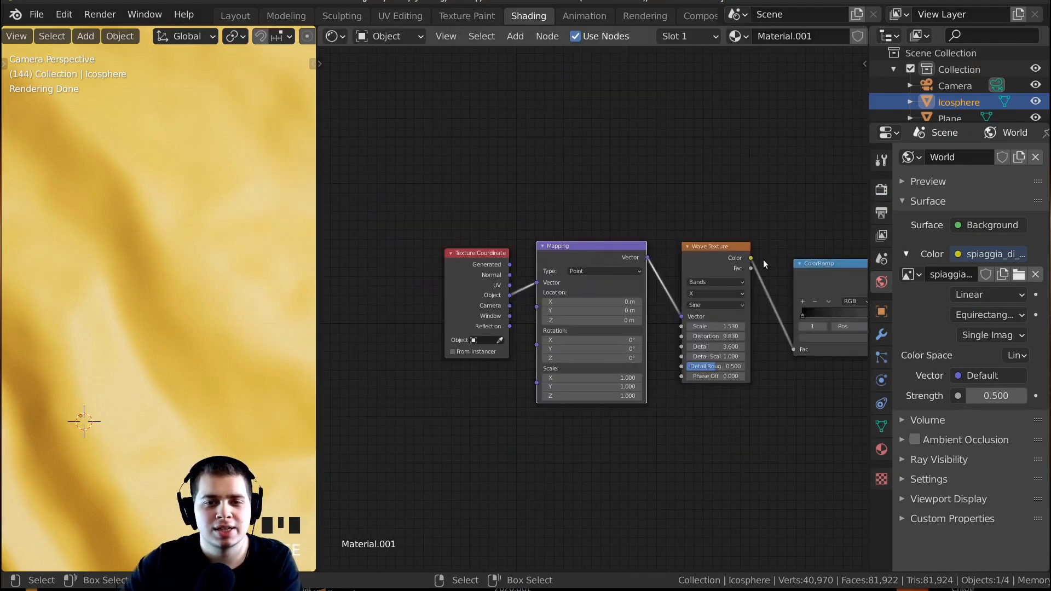
Step: Add a Noise Texture node below the Wave Texture and link the Mapping node's Vector output to its Vector input
middle_drag(763, 259, 730, 245)
key(shift+a)
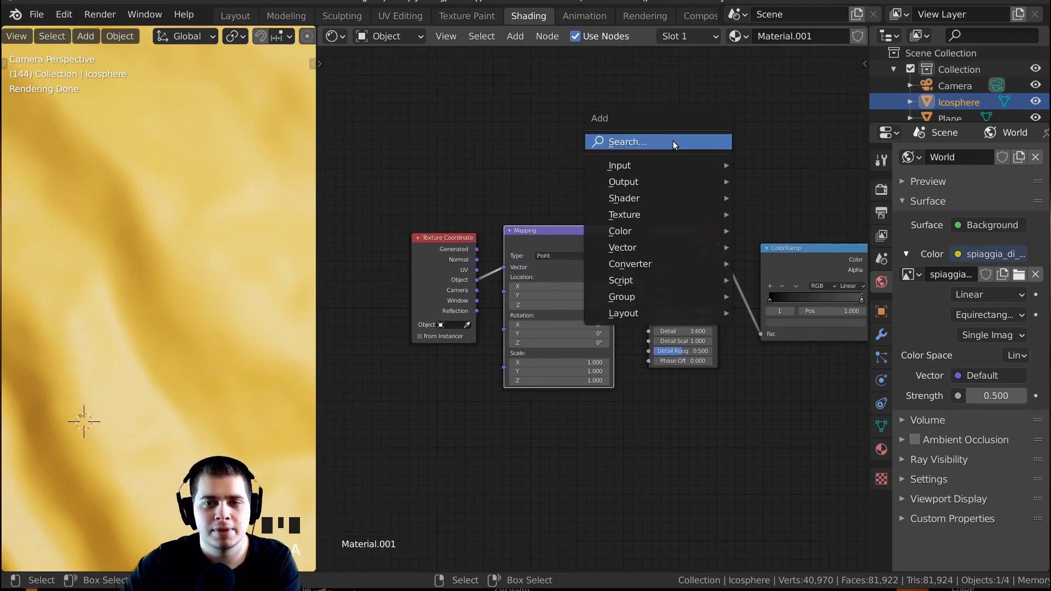
click(672, 140)
text(no)
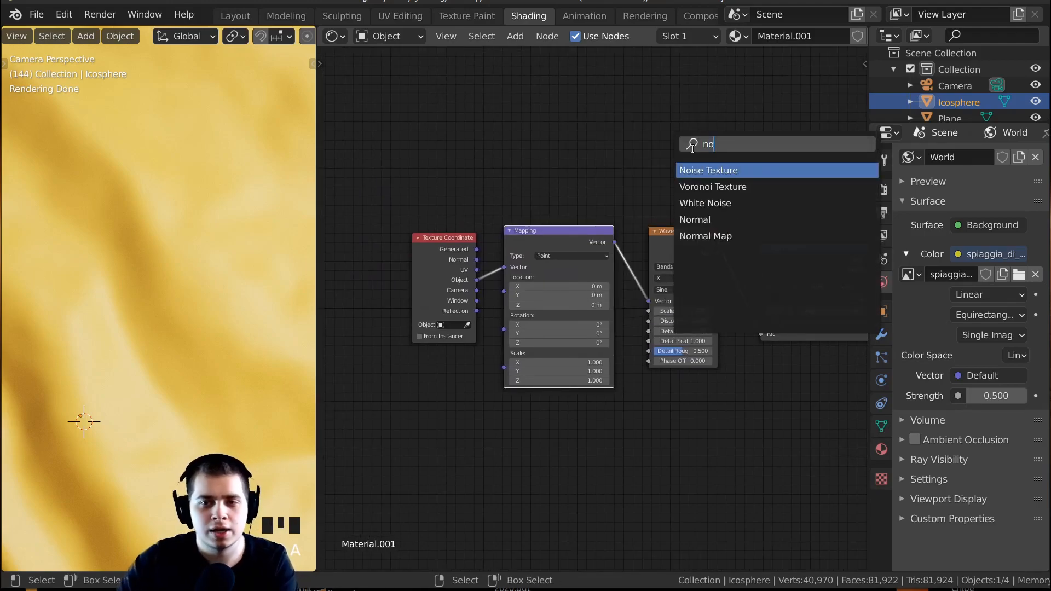
key(Return)
click(689, 400)
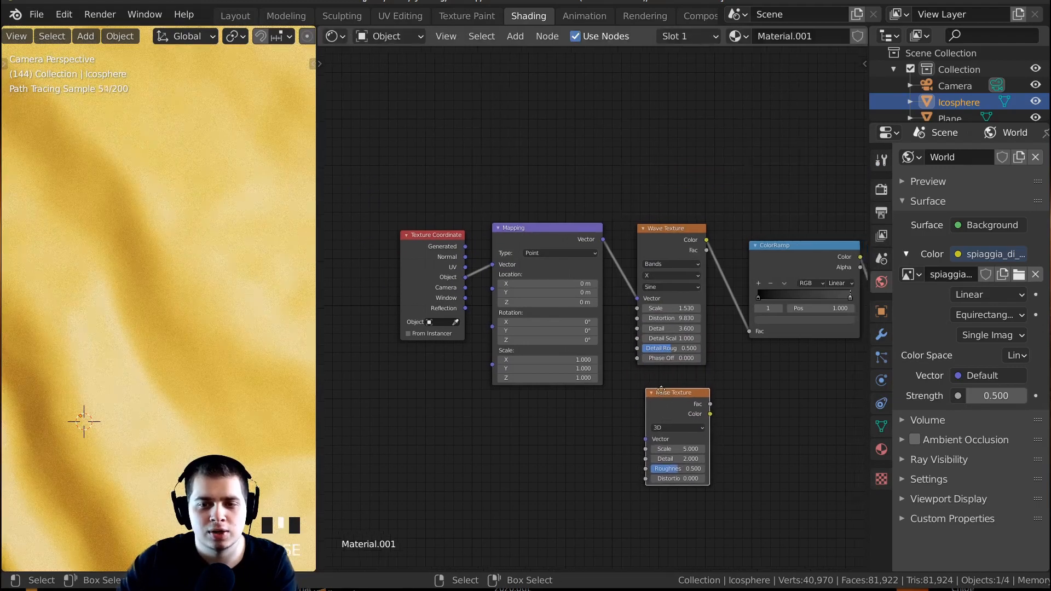
drag(587, 235, 645, 411)
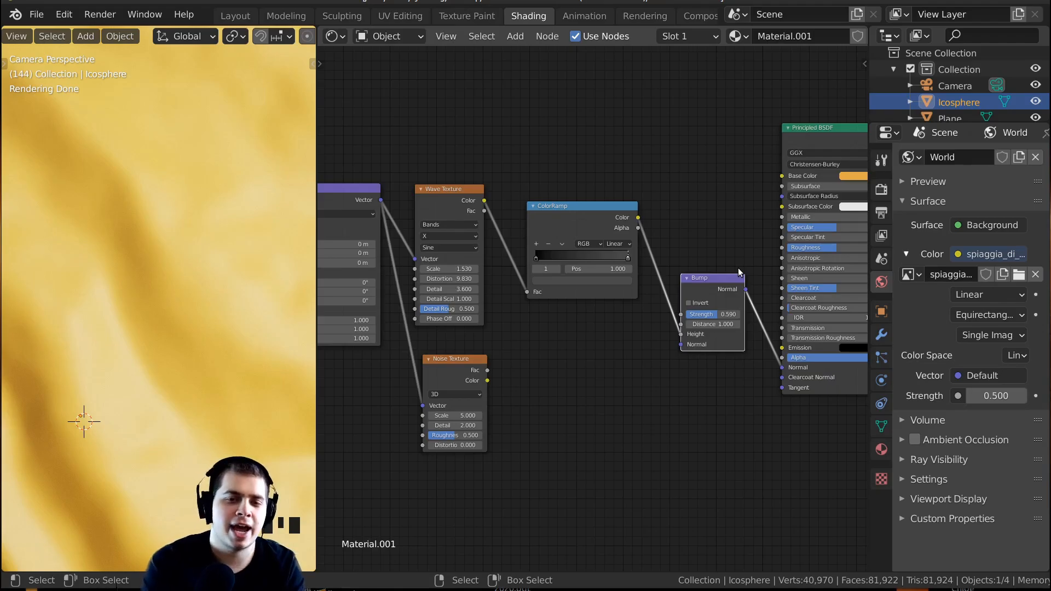
Step: Insert a duplicate of the Bump node before the Principled BSDF and link the Noise Texture's Fac to its Height
mouse_move(738, 272)
middle_down()
mouse_move(737, 283)
mouse_move(721, 261)
middle_up()
key(shift+d)
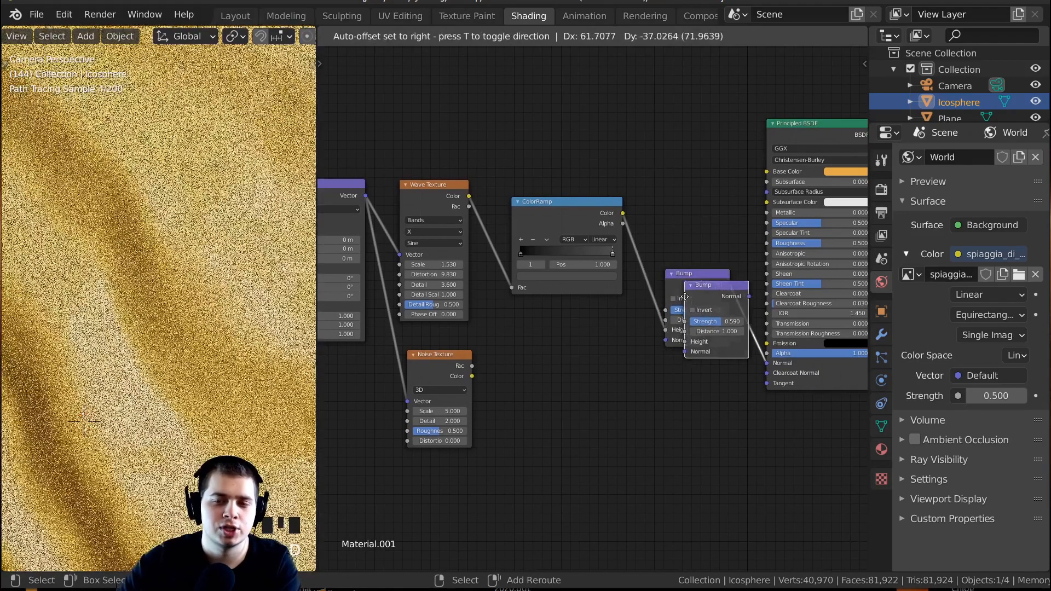
click(759, 307)
middle_drag(539, 370, 478, 373)
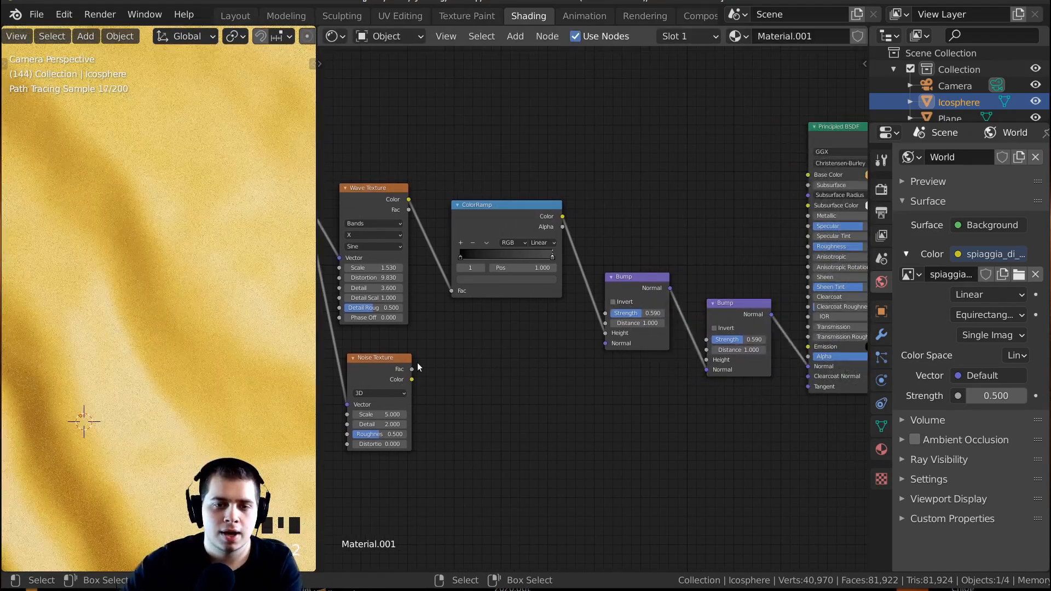
drag(412, 370, 707, 360)
Step: Set the Noise Texture's Scale to 200 and check the grain on the sphere
scroll(165, 296, down, 8)
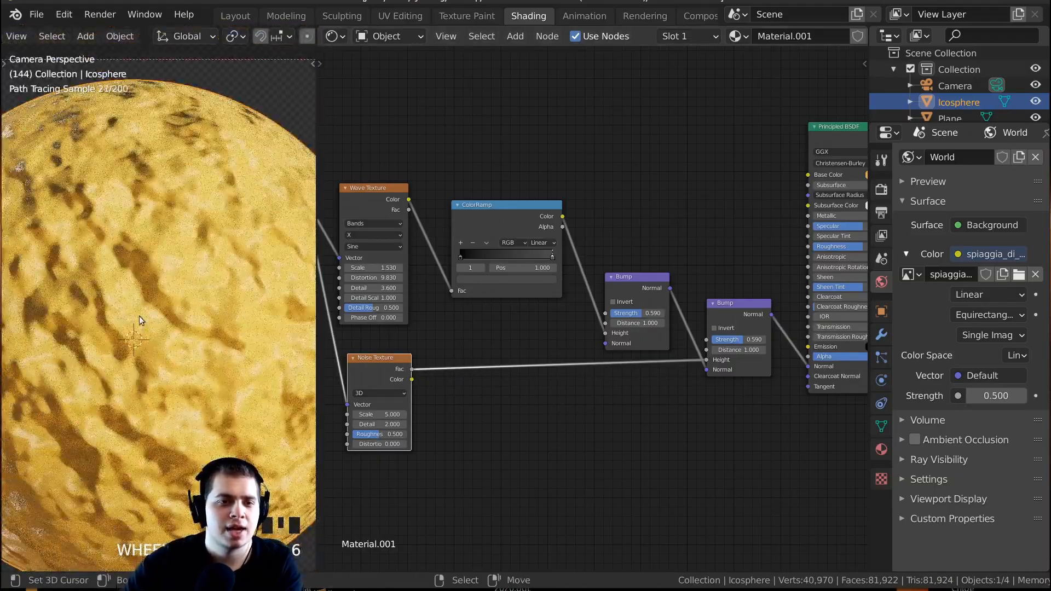
scroll(148, 303, up, 3)
scroll(148, 303, down, 2)
scroll(498, 385, up, 2)
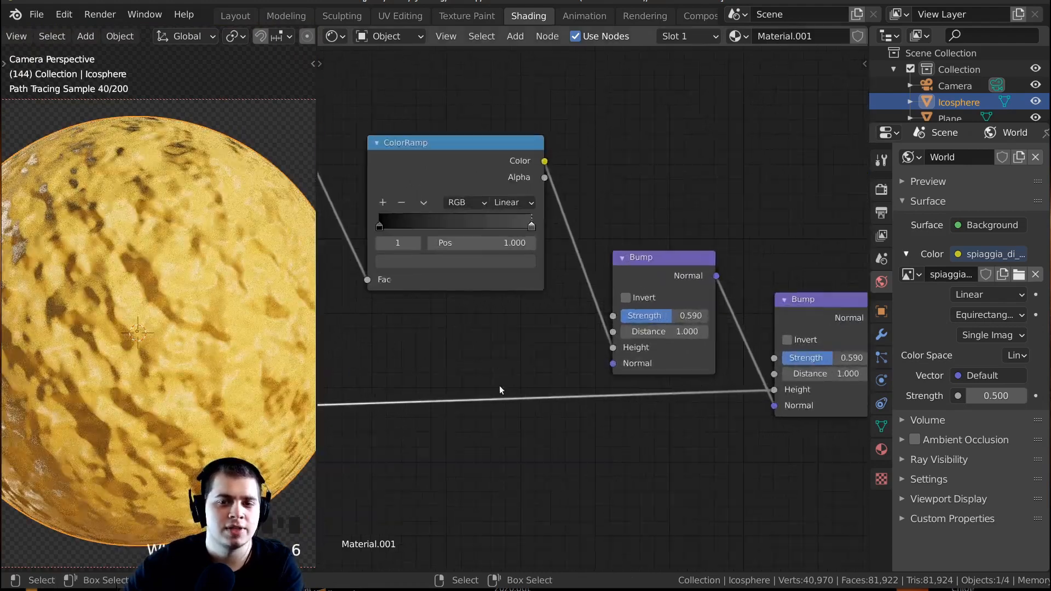
middle_drag(498, 385, 579, 380)
scroll(473, 374, up, 1)
click(480, 443)
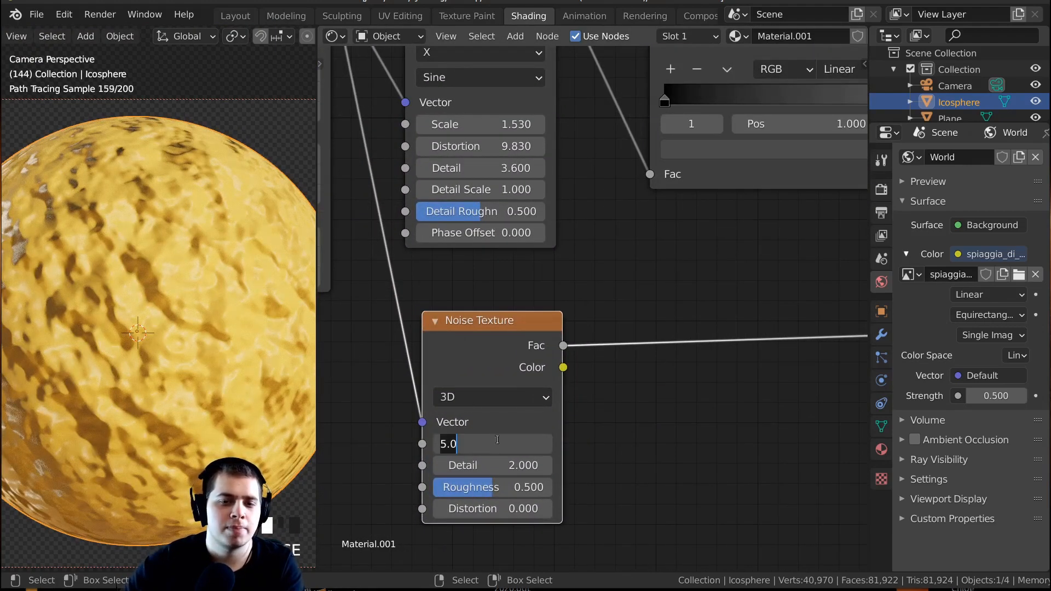
text(200)
key(Return)
scroll(200, 375, up, 3)
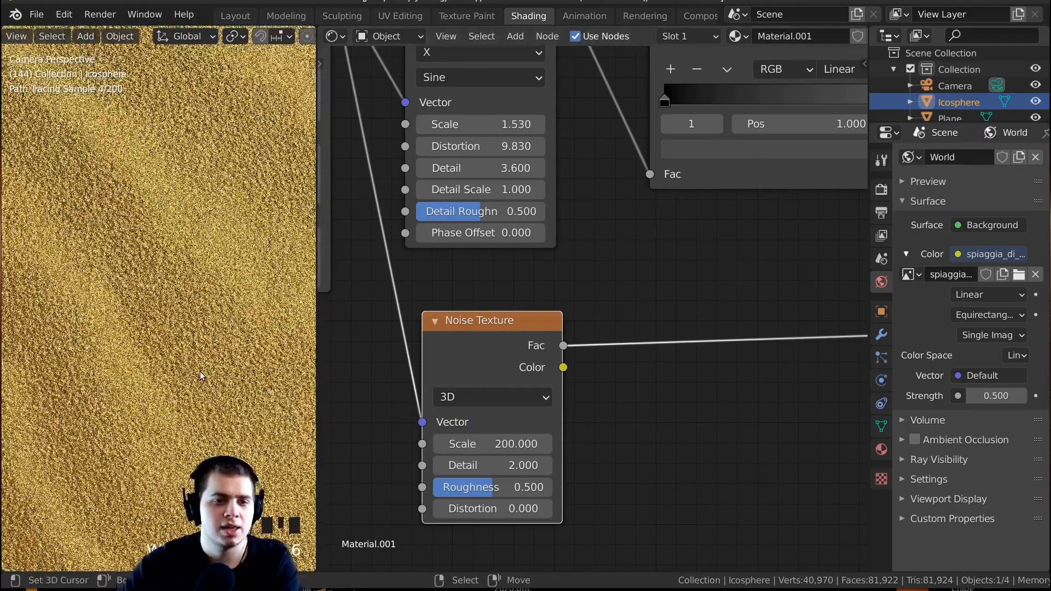
Step: Set the Noise Texture's Scale to 250 for finer grain
click(481, 444)
text(250)
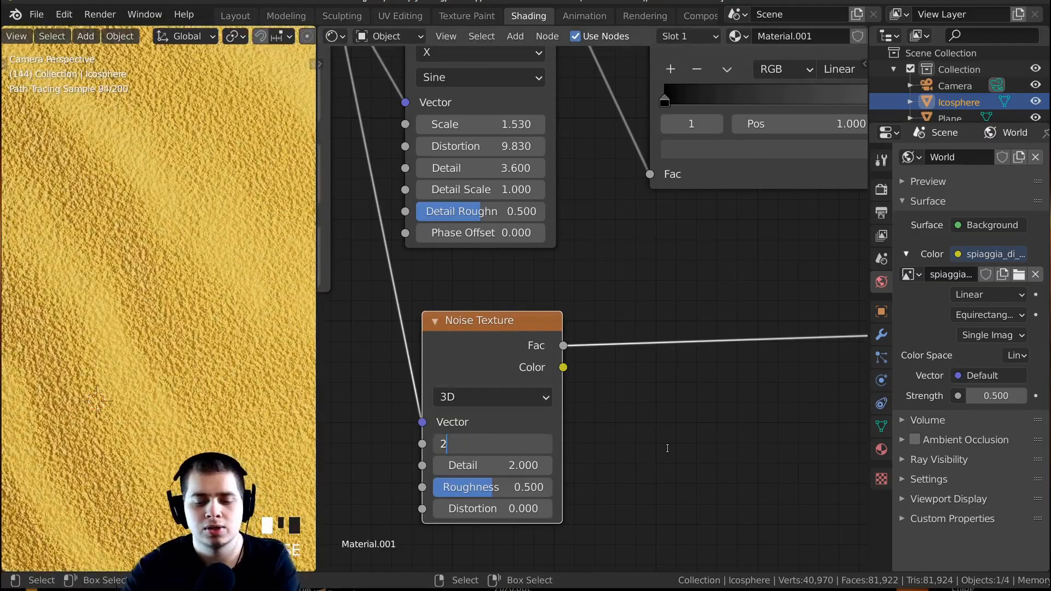
key(Return)
scroll(153, 356, up, 3)
scroll(636, 406, down, 5)
Step: Raise the Noise Texture's Detail to 16
middle_drag(636, 406, 542, 394)
drag(473, 403, 483, 402)
middle_drag(483, 430, 526, 384)
scroll(527, 385, up, 5)
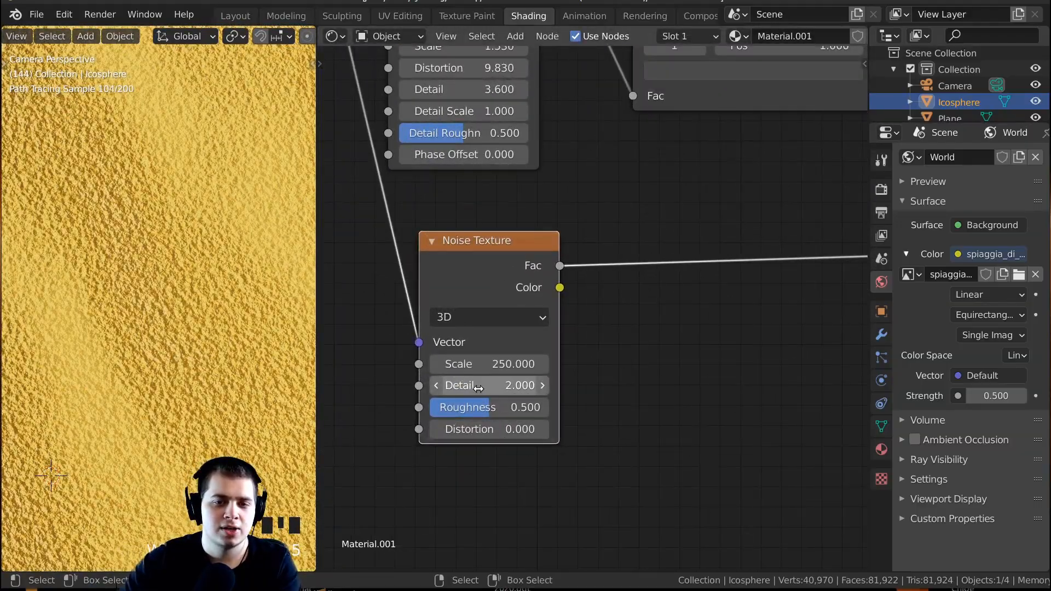
drag(448, 386, 493, 387)
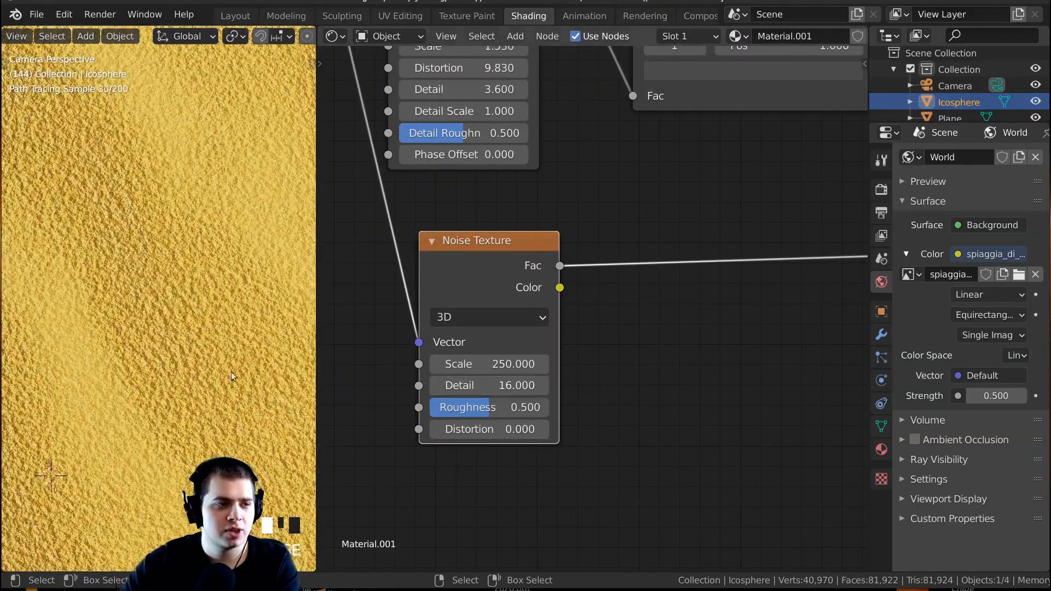
Step: Preview the second Bump node's normal output on the sphere
scroll(539, 334, down, 3)
middle_drag(539, 334, 393, 381)
scroll(647, 293, up, 6)
middle_drag(647, 293, 604, 306)
scroll(604, 306, up, 3)
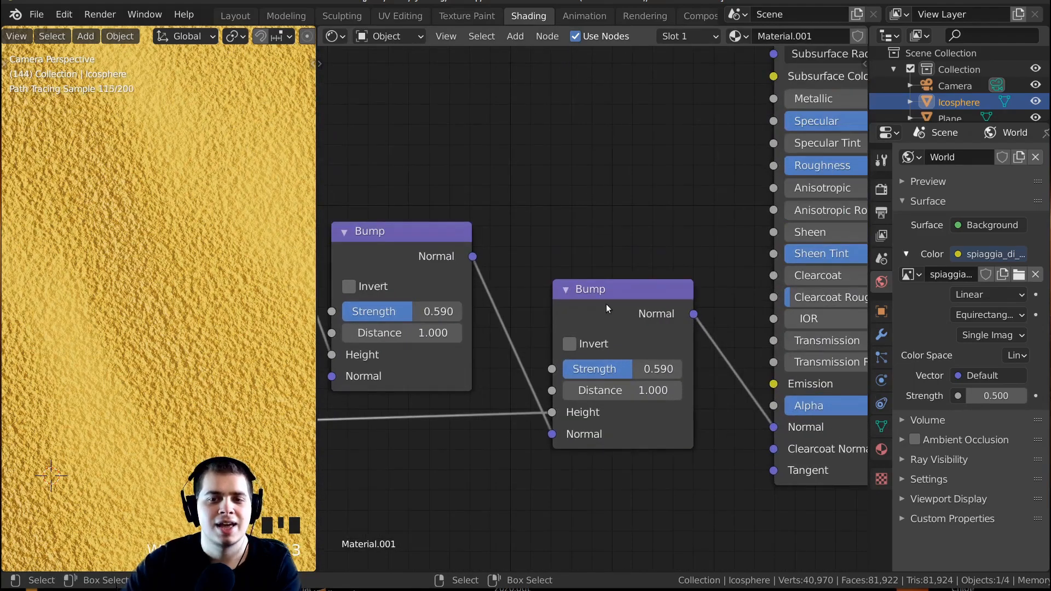
drag(618, 300, 632, 305)
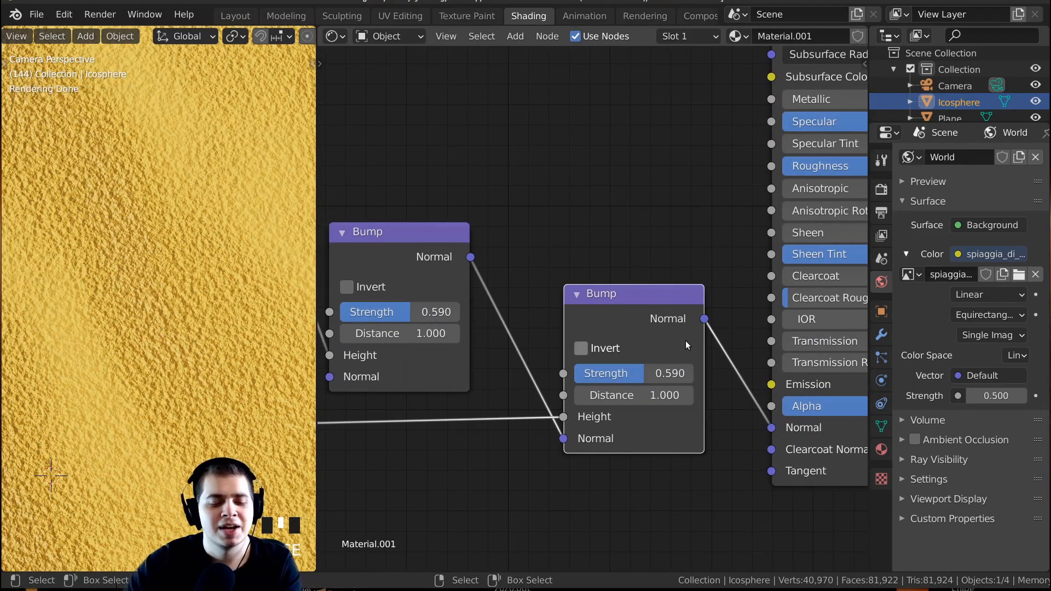
ctrl+shift+click(630, 310)
scroll(208, 280, up, 3)
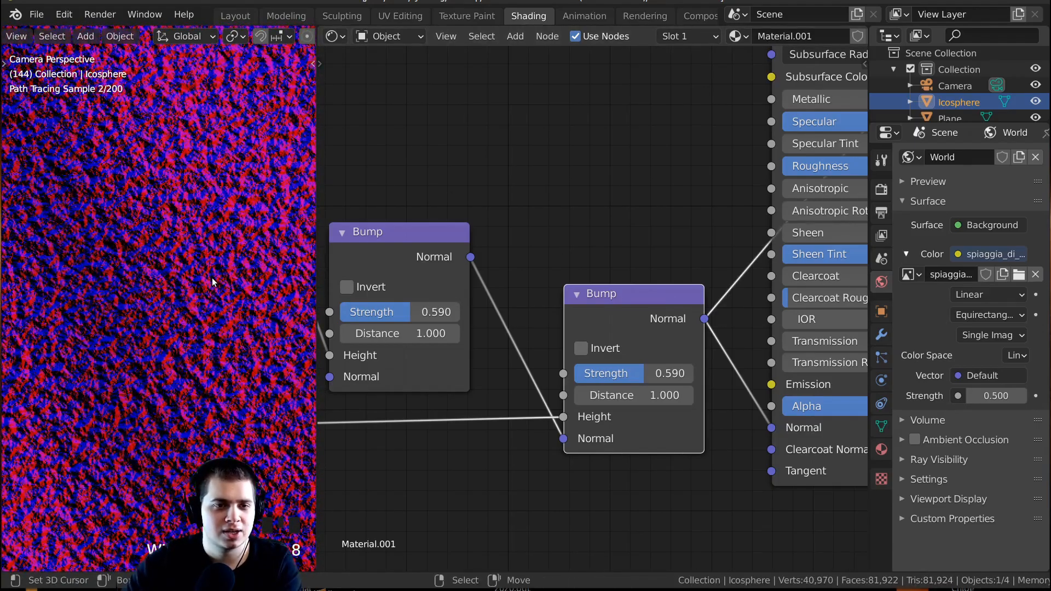
scroll(222, 293, down, 3)
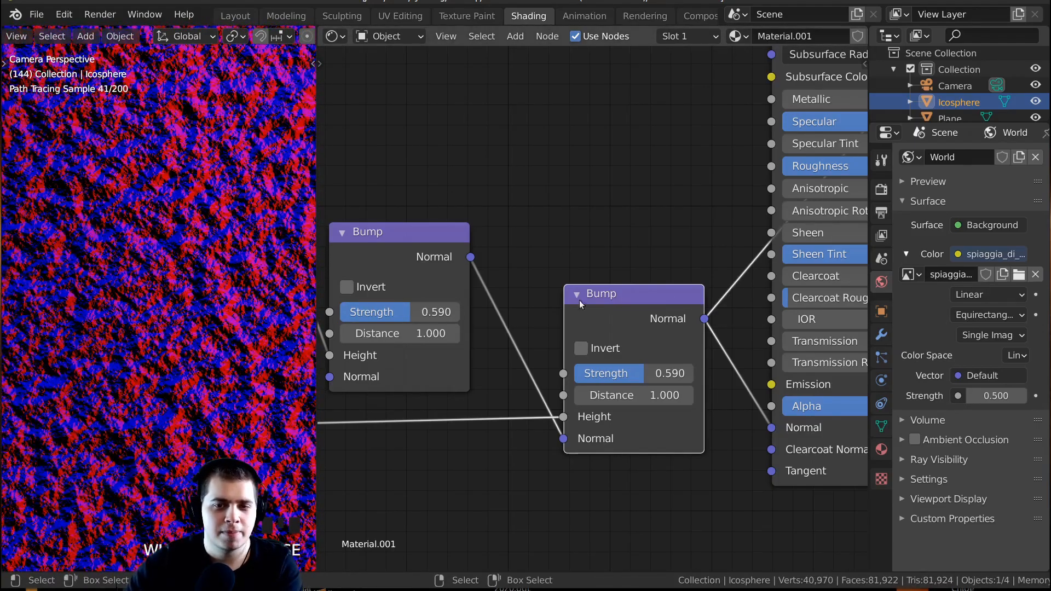
Step: Lower the second Bump node's Strength to 0.219 to soften the fine grain
scroll(574, 311, up, 2)
scroll(623, 331, up, 1)
drag(733, 365, 657, 366)
scroll(137, 323, up, 6)
scroll(657, 231, down, 6)
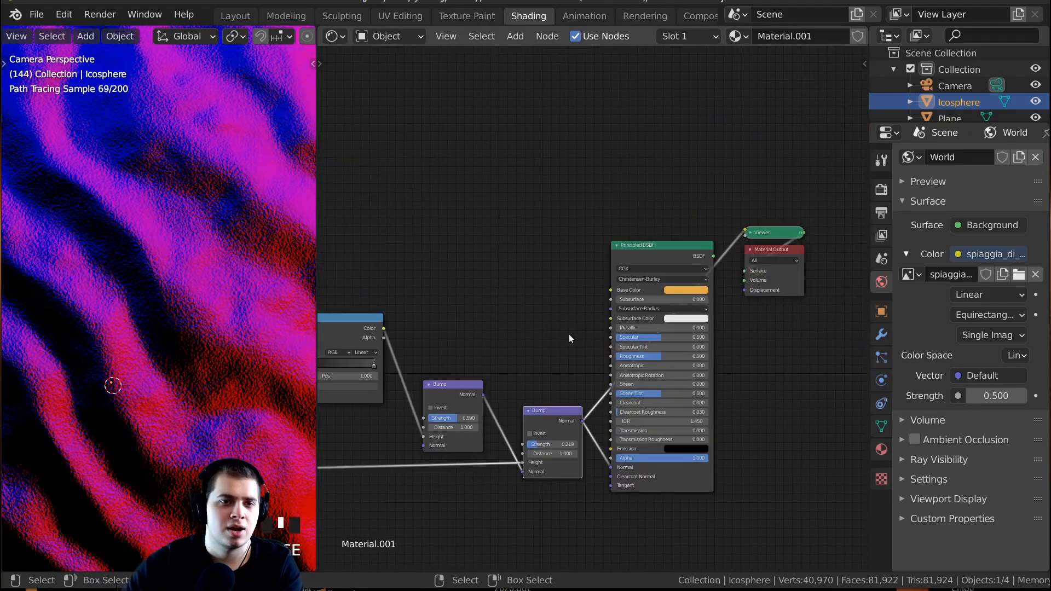
Step: Preview the complete Principled BSDF shader on the sphere and inspect the sand surface up close and as a whole
scroll(602, 307, up, 1)
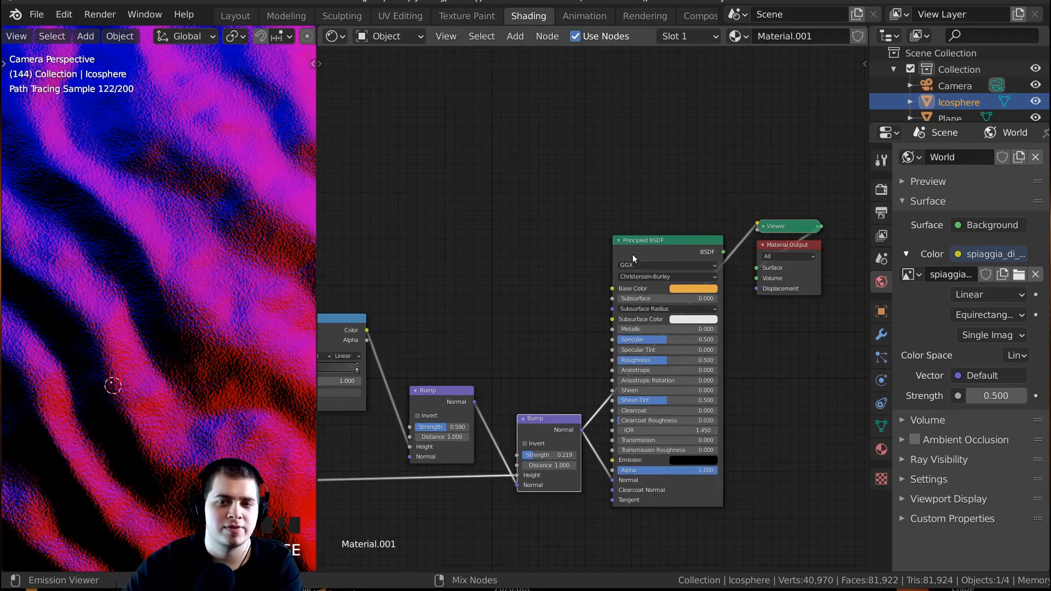
ctrl+shift+click(665, 248)
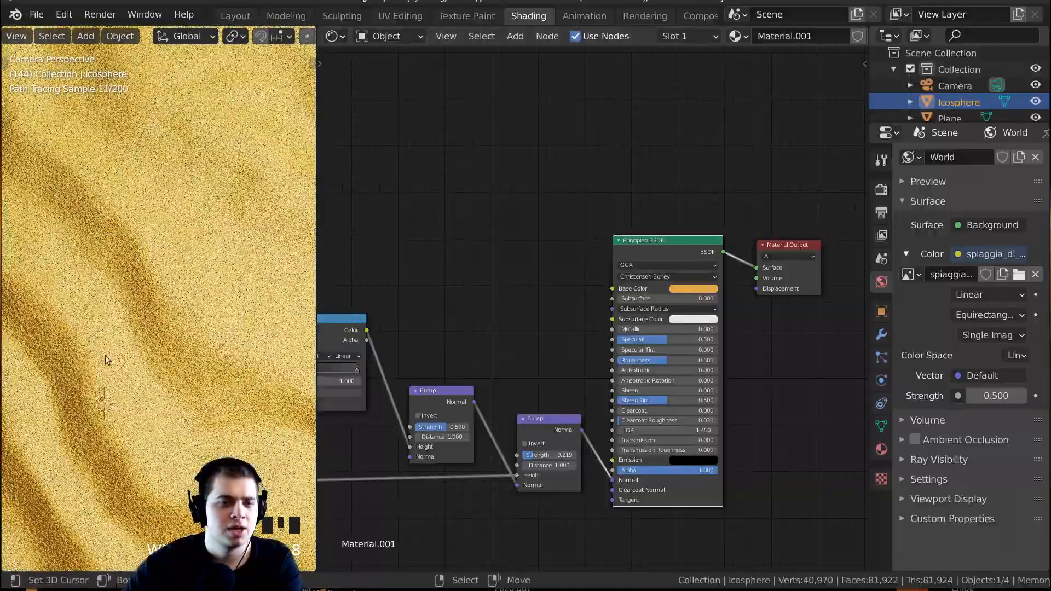
scroll(186, 322, up, 3)
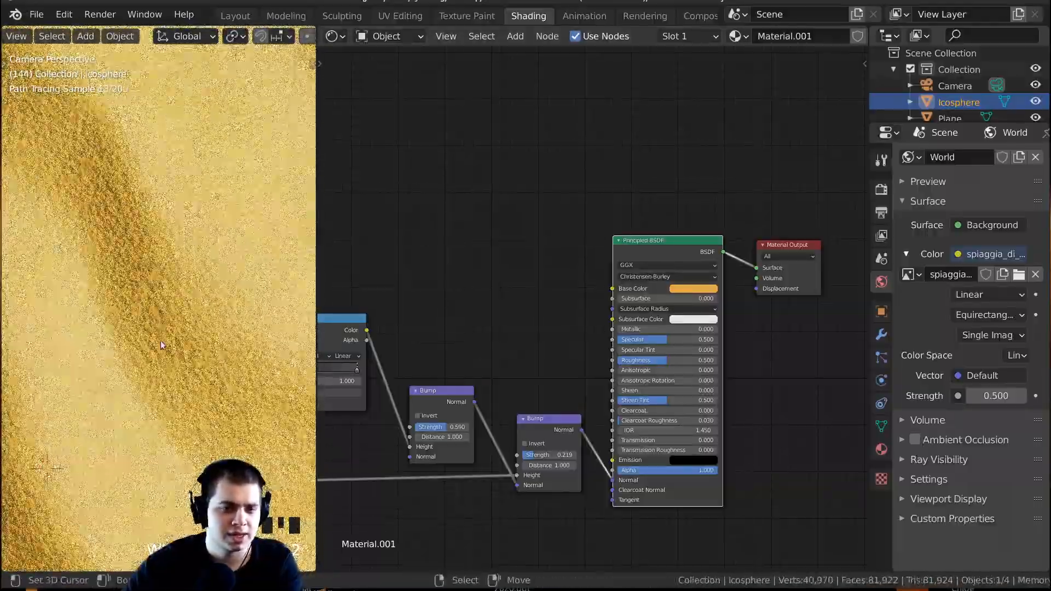
scroll(101, 318, down, 5)
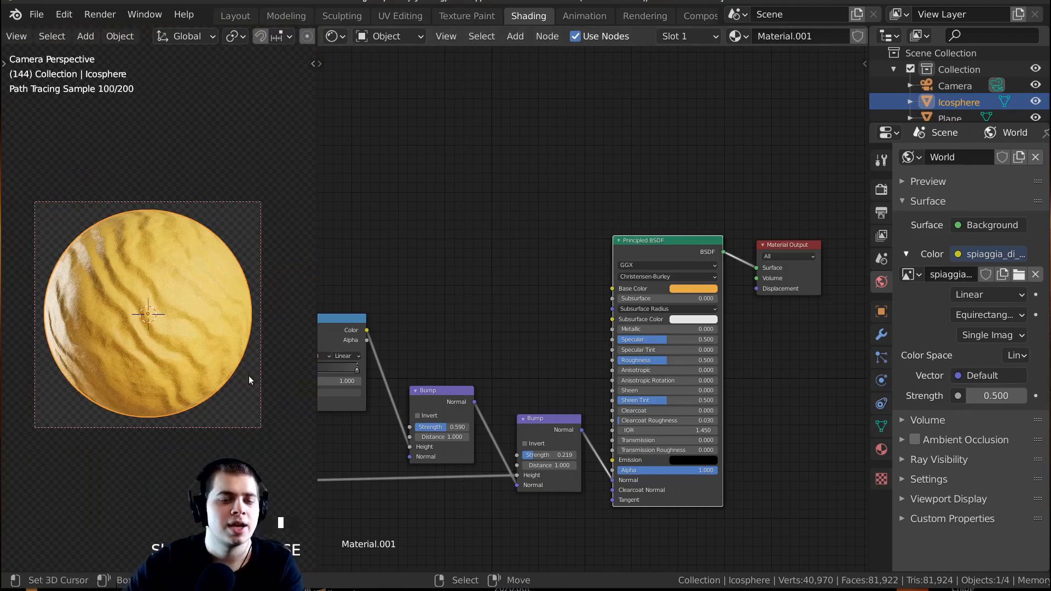
scroll(167, 328, up, 1)
Step: Raise the first Bump node's Strength to 0.697 to make the wave ridges more pronounced
scroll(452, 386, up, 4)
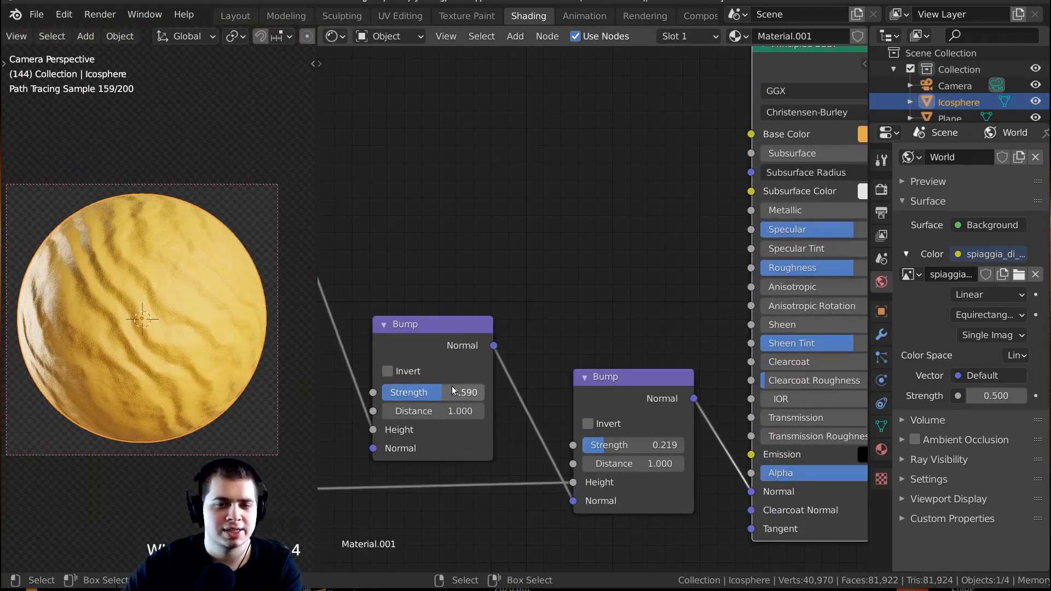
middle_drag(453, 386, 520, 359)
drag(492, 369, 533, 369)
scroll(600, 335, down, 1)
scroll(162, 340, up, 3)
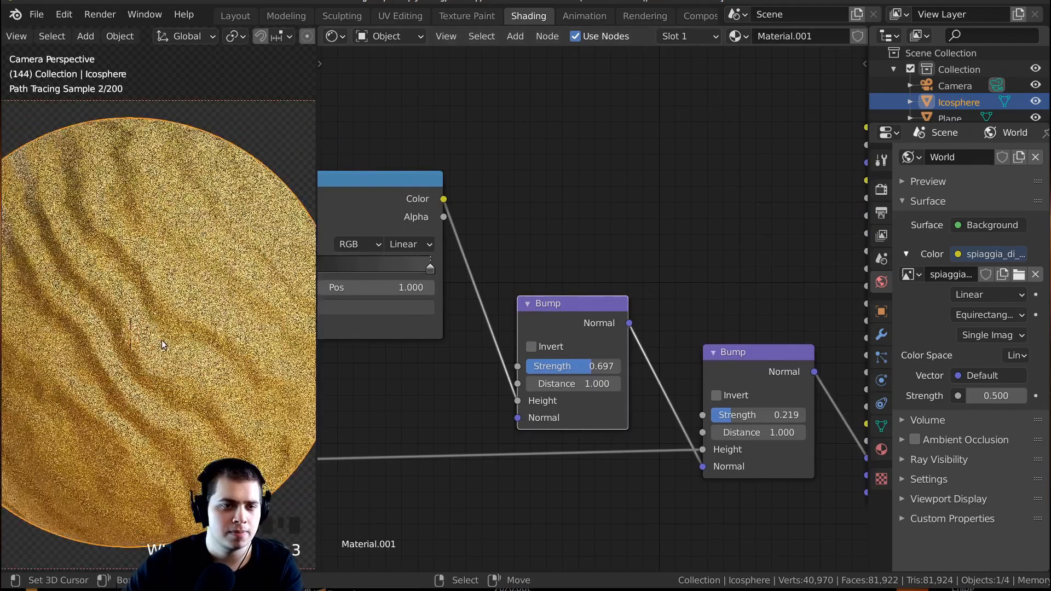
scroll(168, 340, down, 2)
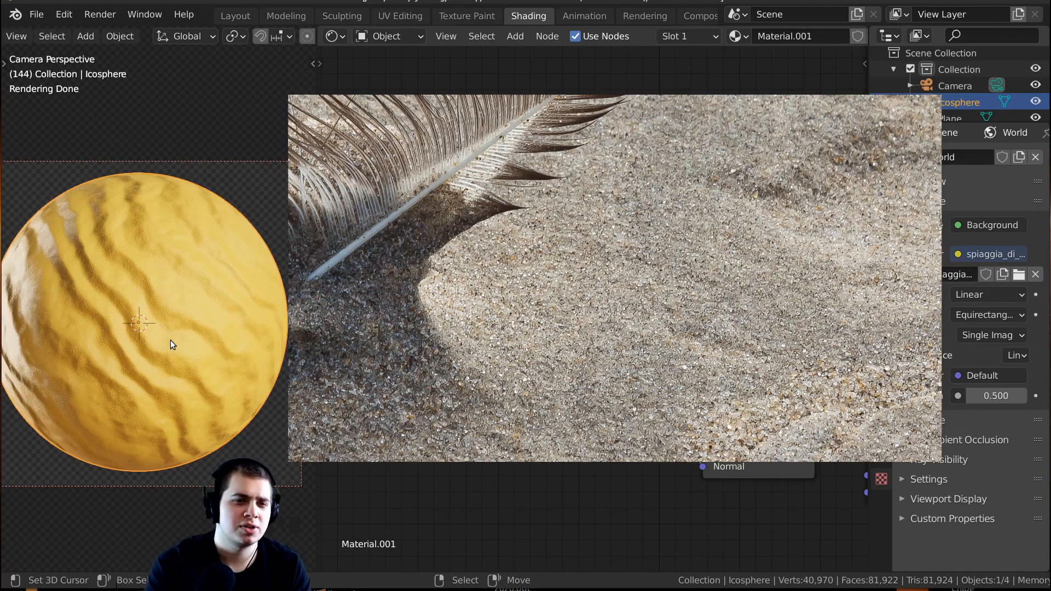
Step: Duplicate the Noise Texture node and place the copy above the Wave Texture
key(g)
key(Return)
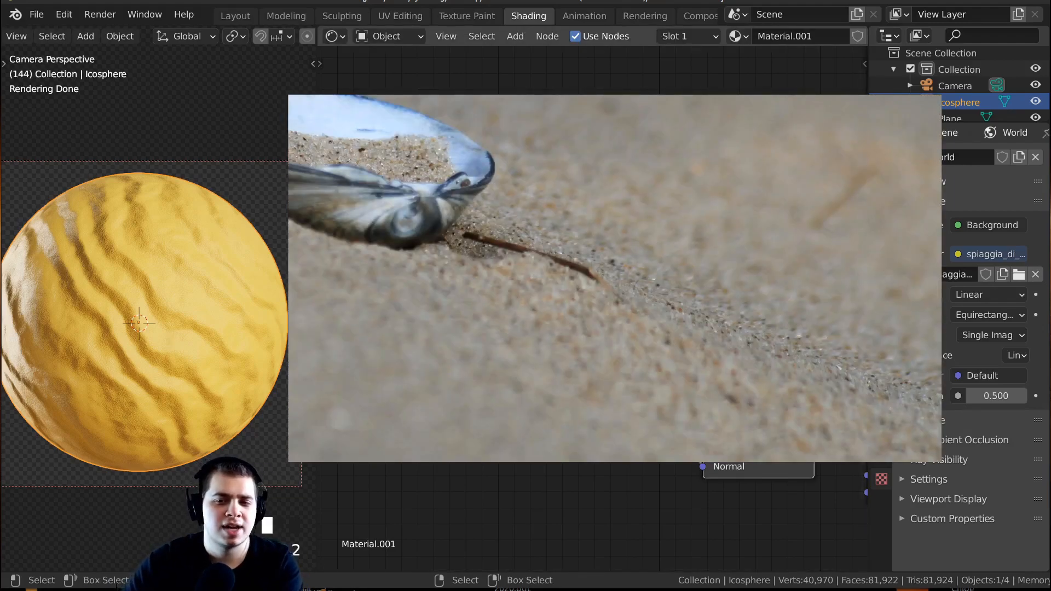
middle_drag(575, 298, 597, 307)
scroll(597, 306, down, 8)
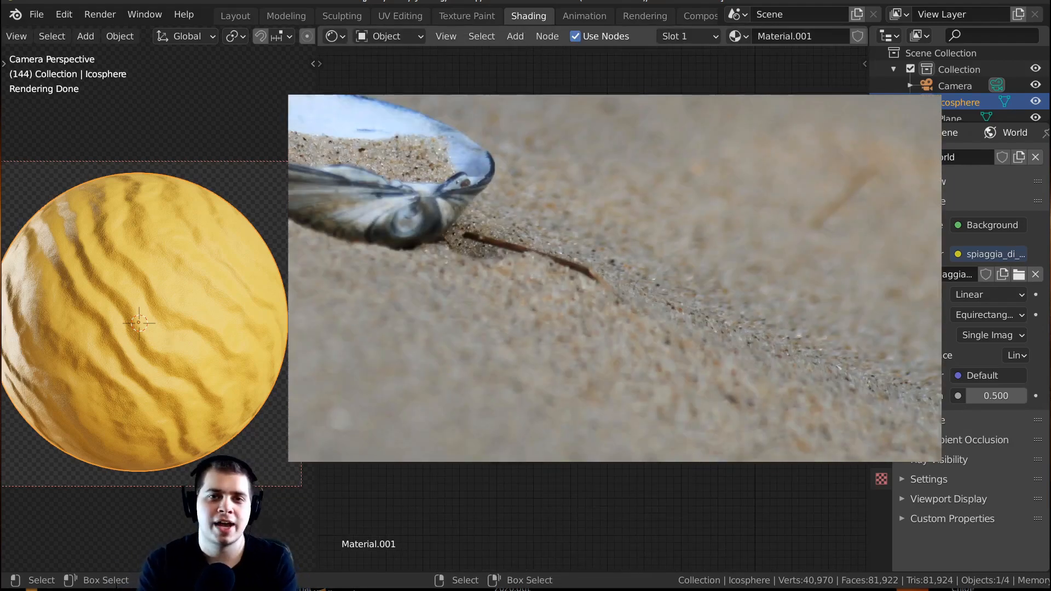
scroll(596, 296, up, 2)
drag(508, 452, 496, 438)
click(496, 438)
middle_drag(497, 439, 501, 482)
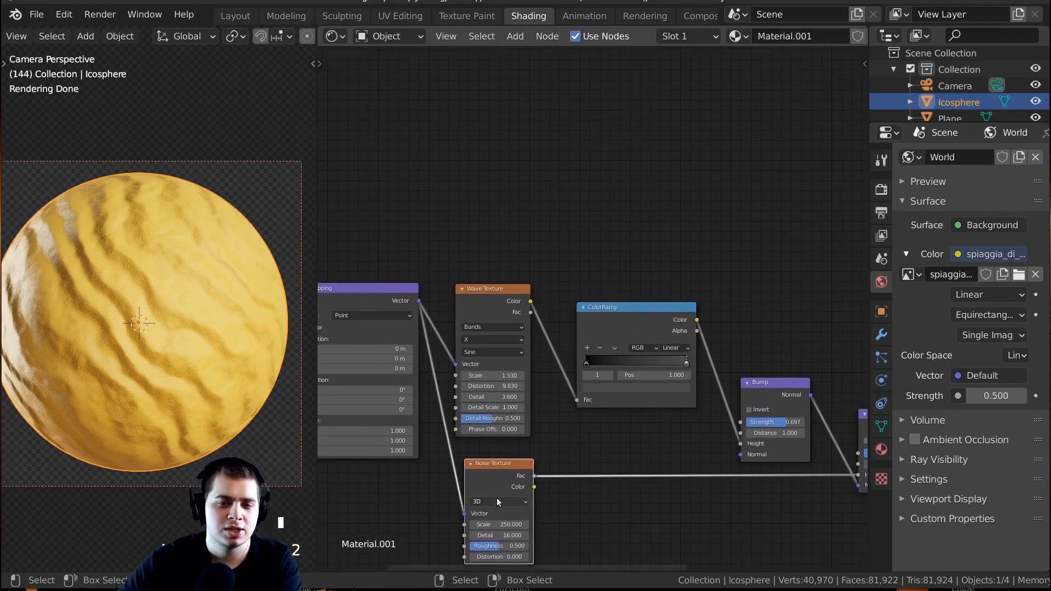
key(shift+d)
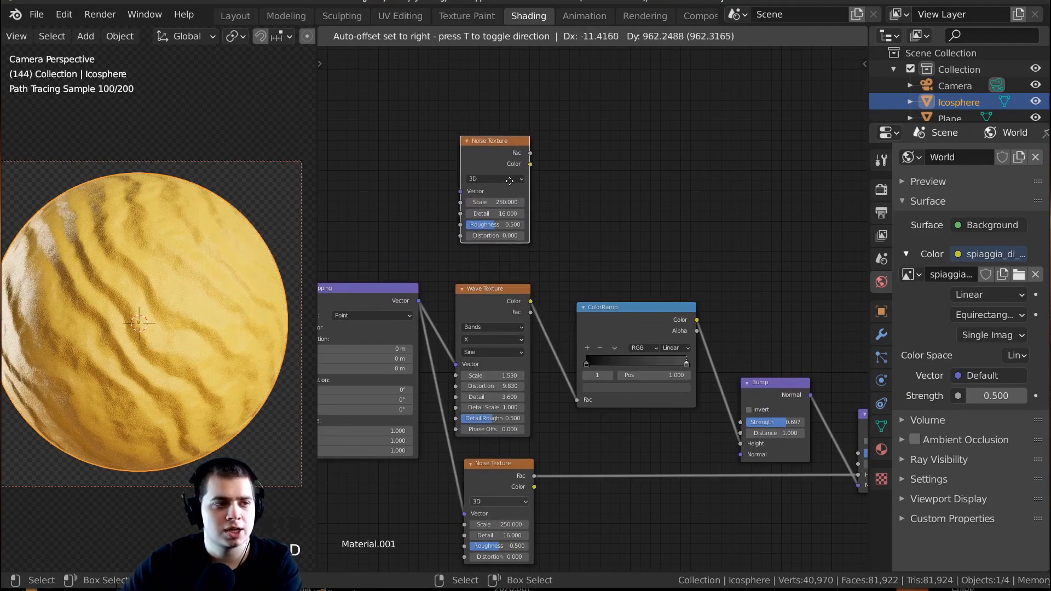
click(512, 159)
Step: Connect the Mapping node's Vector to the duplicated Noise Texture and its Fac output to the Principled BSDF's Base Color
middle_drag(430, 316, 582, 308)
drag(568, 294, 611, 180)
scroll(611, 180, down, 1)
middle_drag(611, 180, 432, 211)
drag(416, 216, 781, 325)
scroll(164, 301, up, 5)
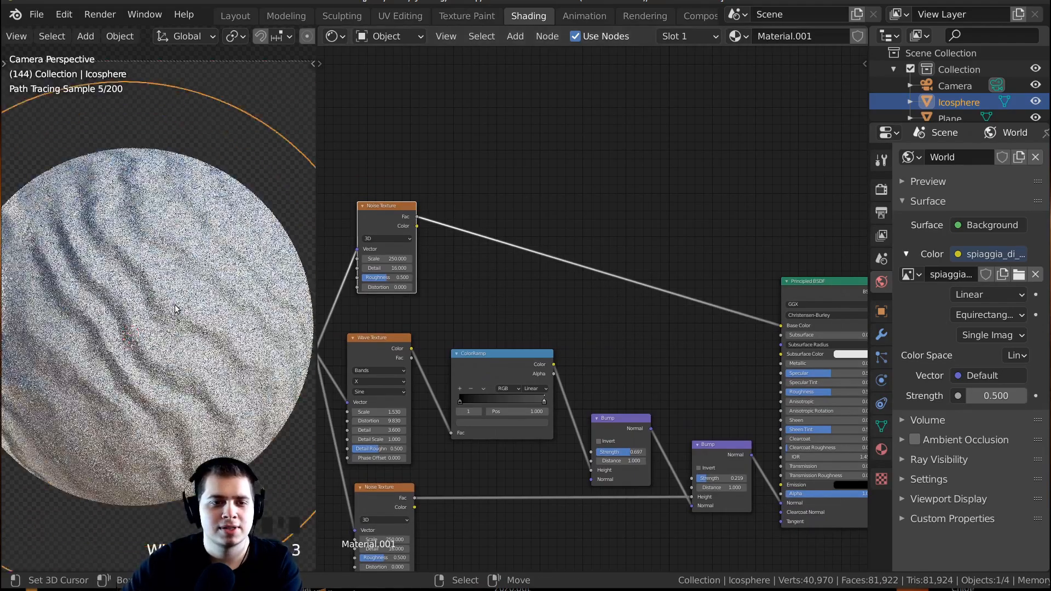
middle_drag(464, 270, 550, 289)
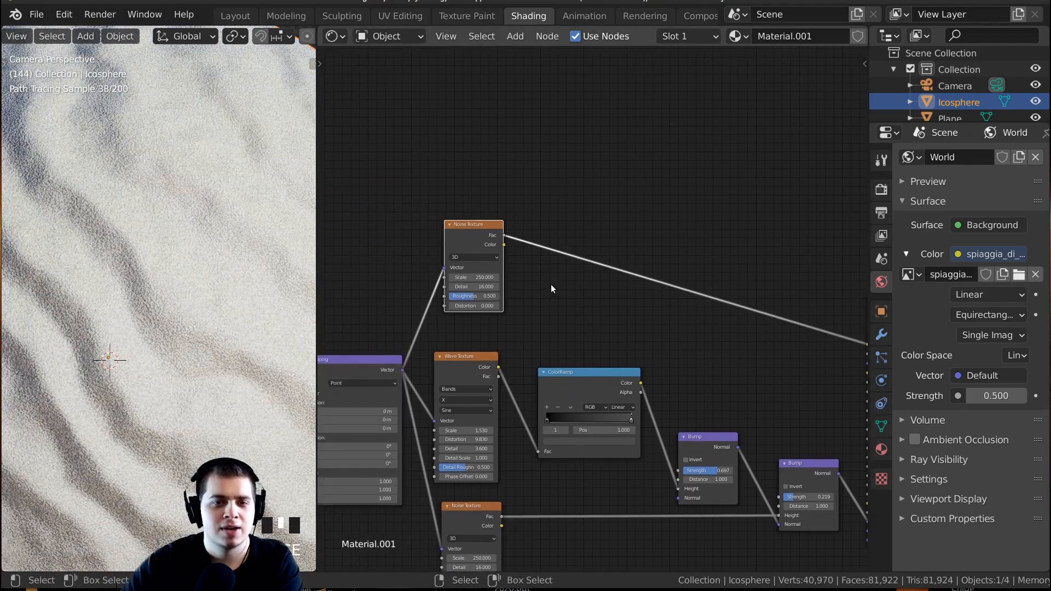
Step: Preview the duplicated Noise Texture and insert a ColorRamp between its Fac output and the Base Color
ctrl+shift+click(462, 232)
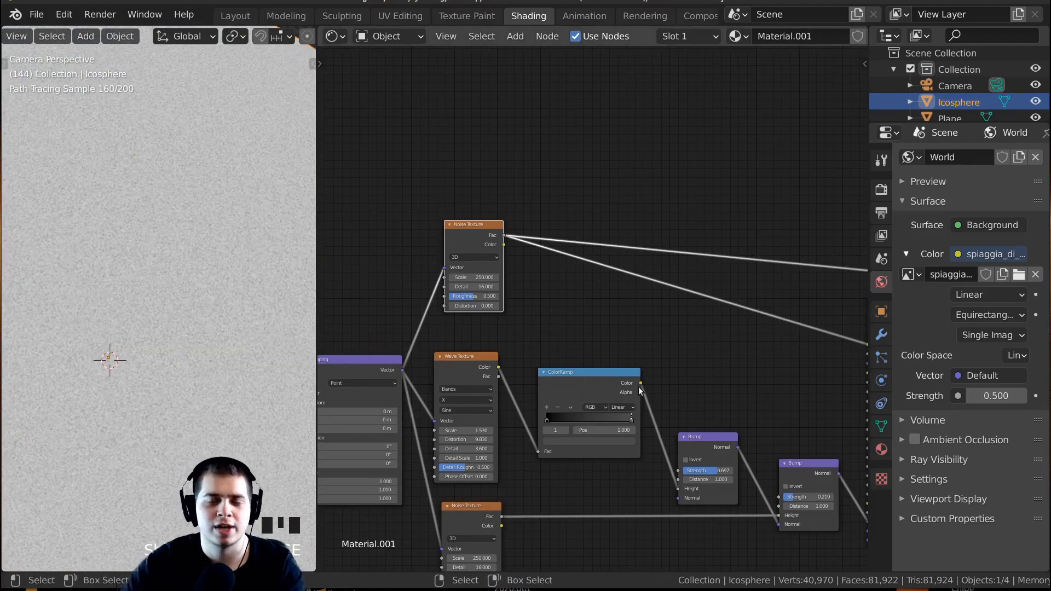
scroll(606, 356, up, 2)
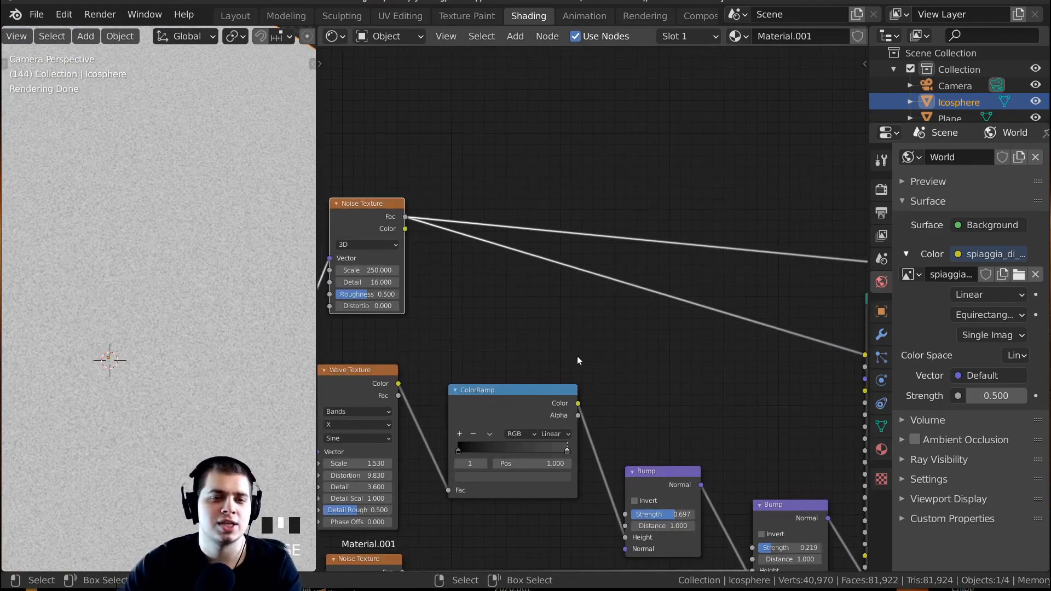
scroll(601, 355, up, 1)
key(shift+a)
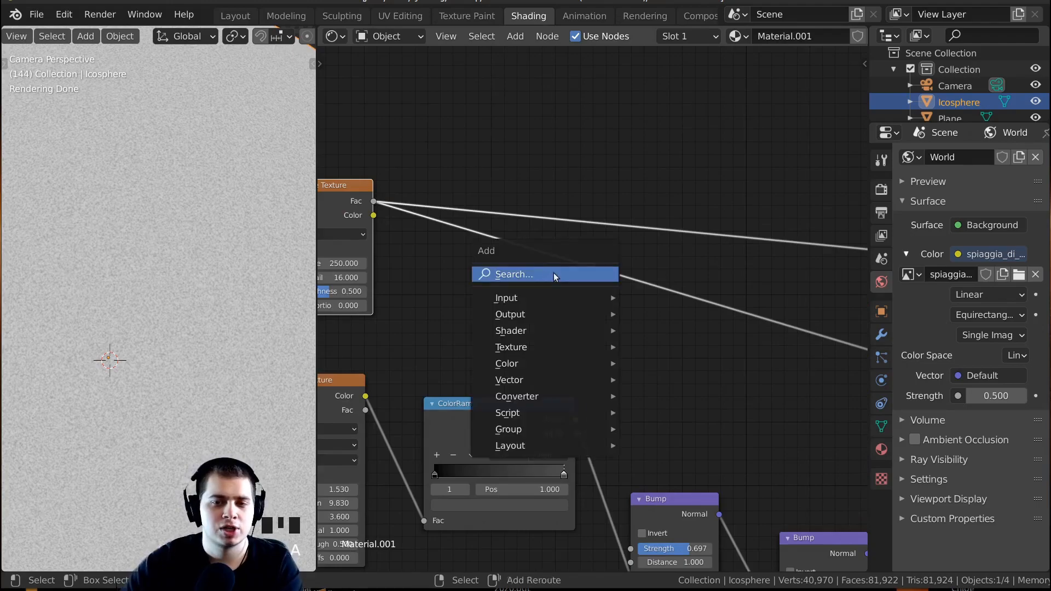
click(553, 274)
text(col)
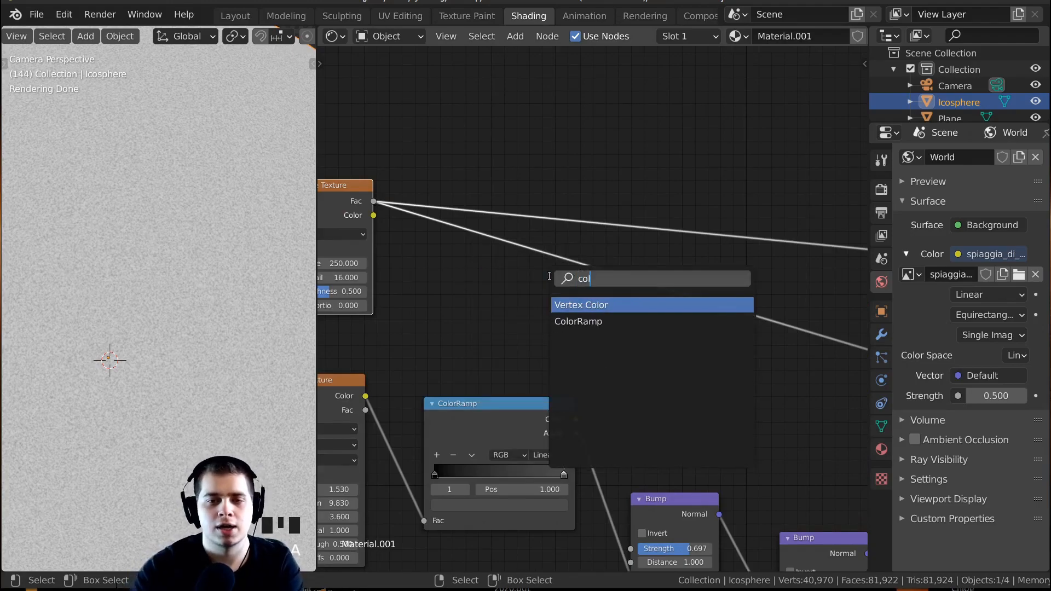
click(572, 322)
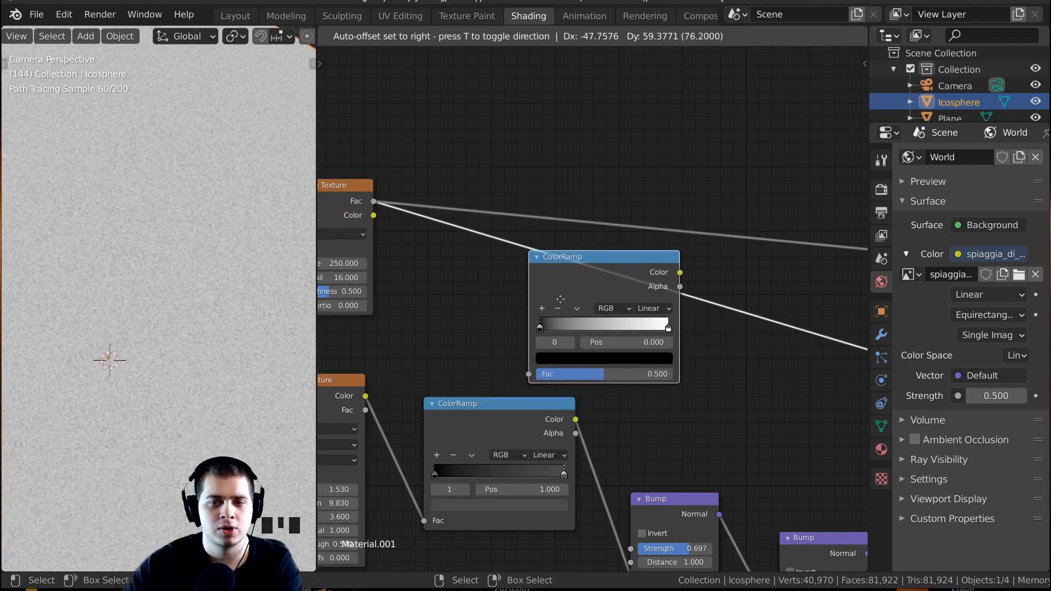
click(569, 289)
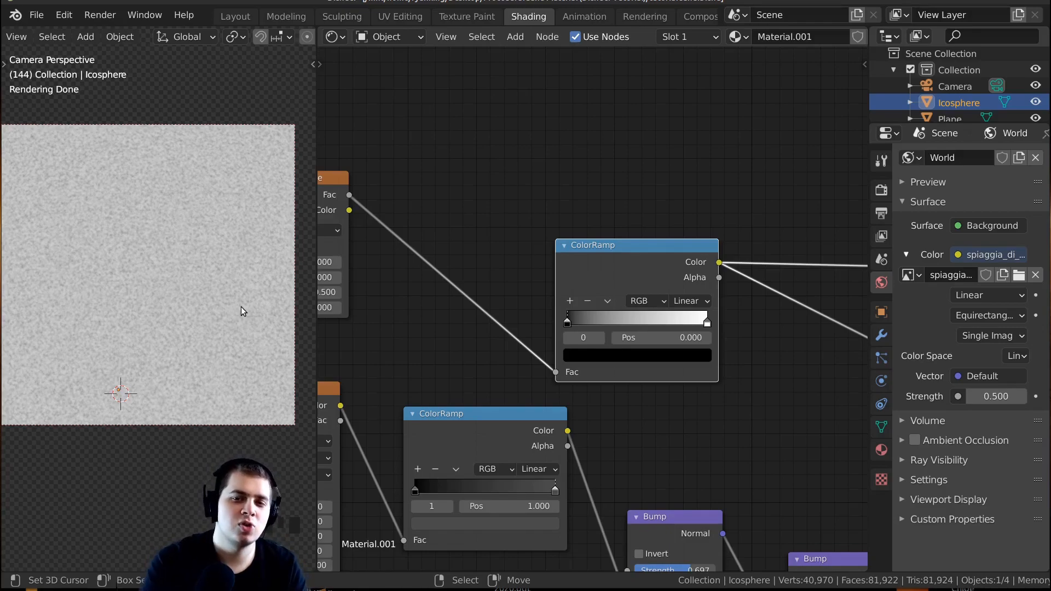
scroll(247, 310, up, 4)
drag(592, 252, 580, 245)
scroll(164, 257, down, 4)
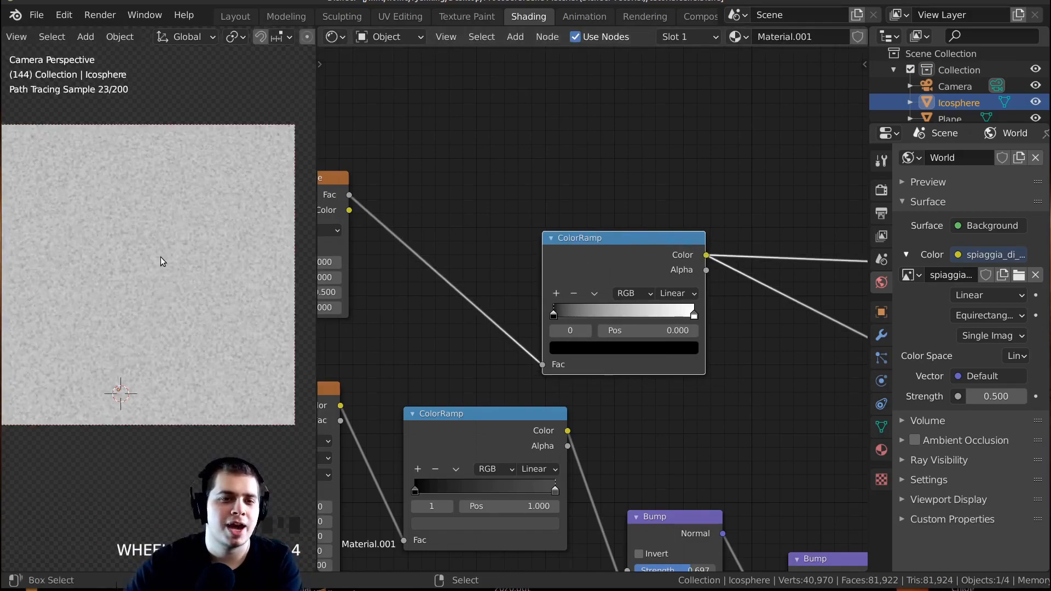
shift+middle_drag(163, 261, 182, 286)
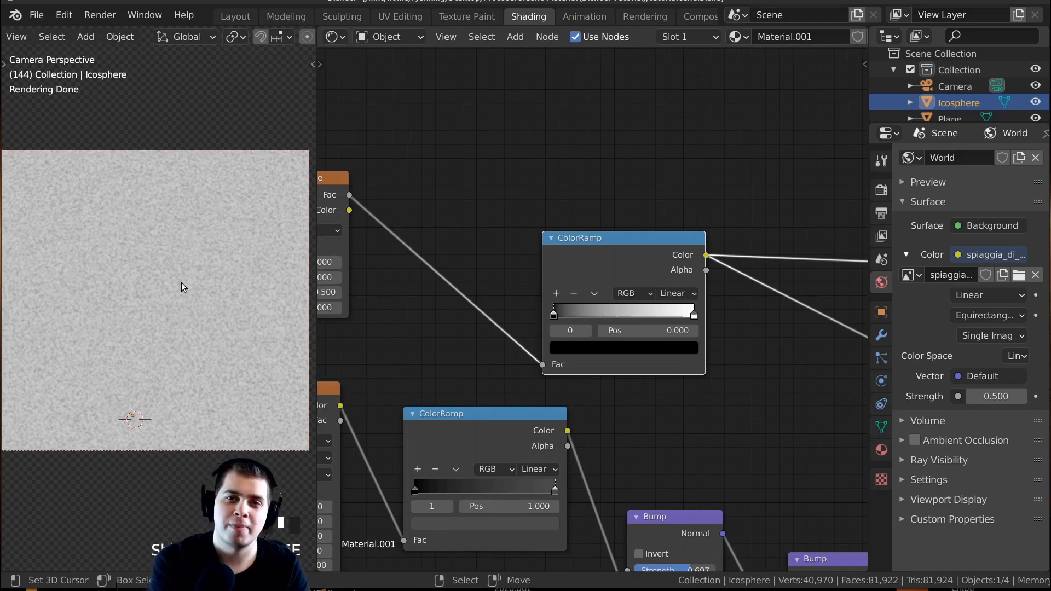
Step: Move the new ColorRamp's black stop to position 0.255 and recolor it brown
scroll(527, 313, up, 2)
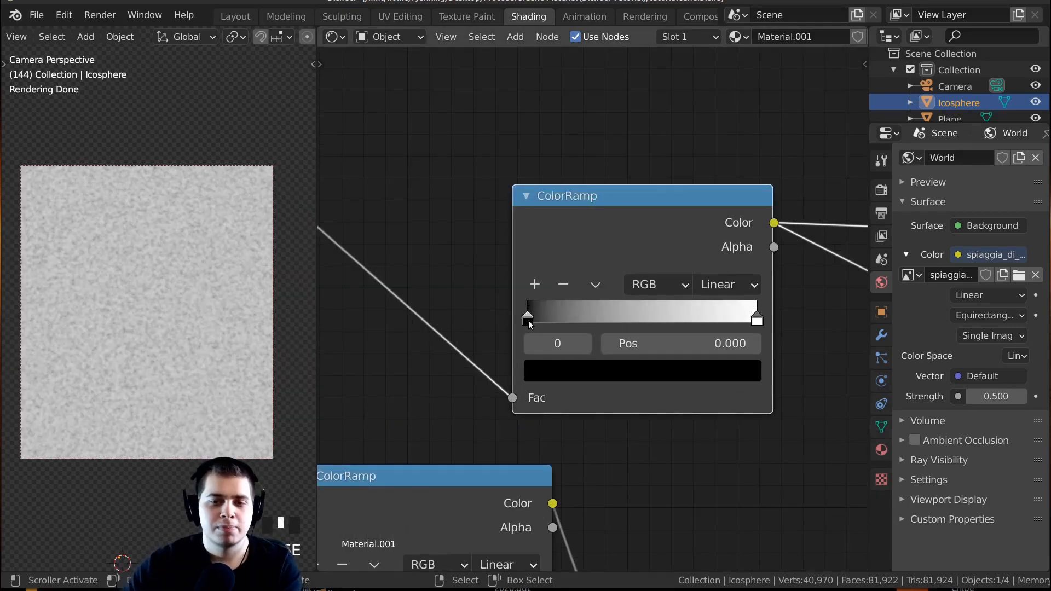
drag(527, 314, 586, 319)
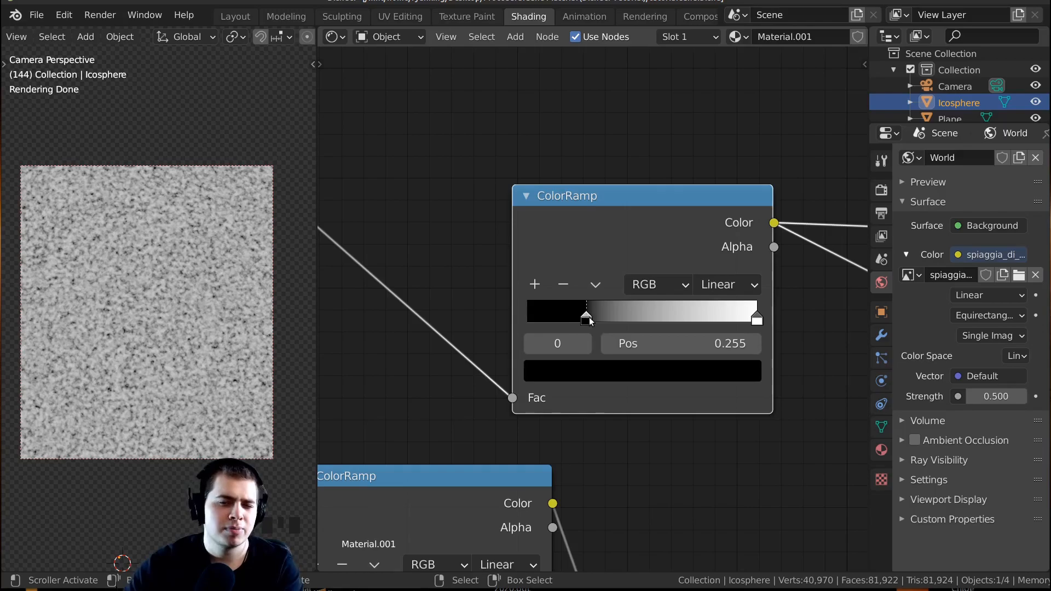
middle_drag(664, 412, 639, 453)
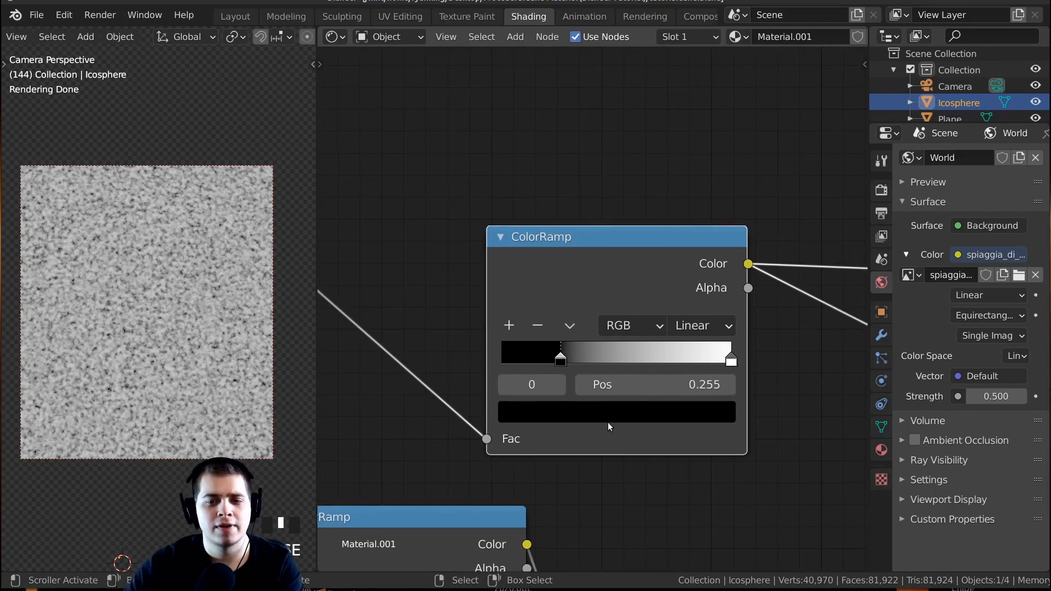
click(606, 418)
click(683, 208)
click(578, 199)
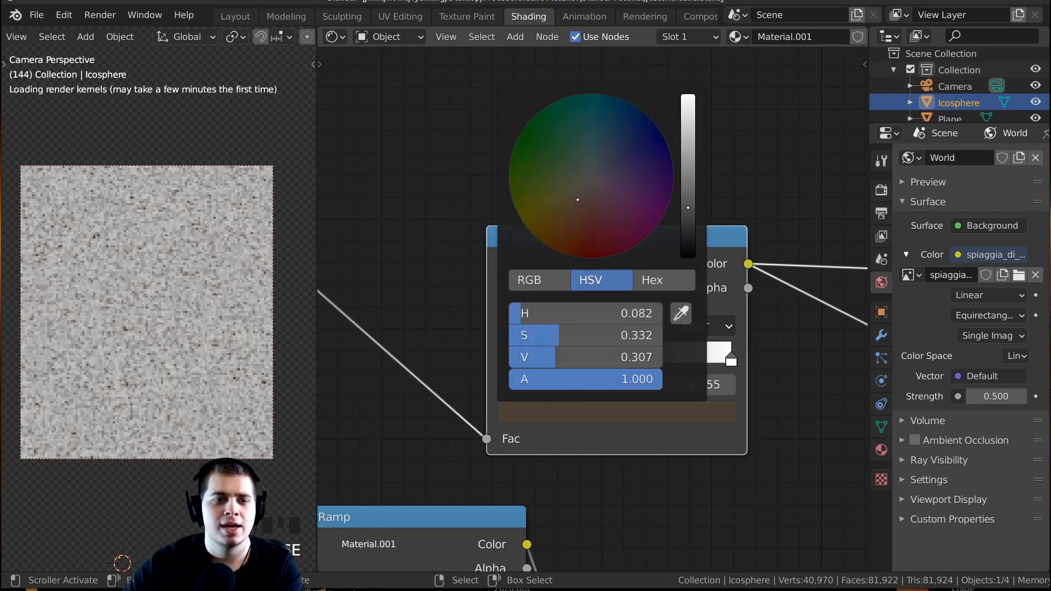
click(688, 198)
Step: Move the ColorRamp's white stop to position 0.433 and recolor it a sandy yellow-orange
middle_drag(715, 360, 670, 371)
mouse_move(670, 371)
mouse_down()
mouse_move(556, 380)
mouse_move(554, 370)
mouse_up()
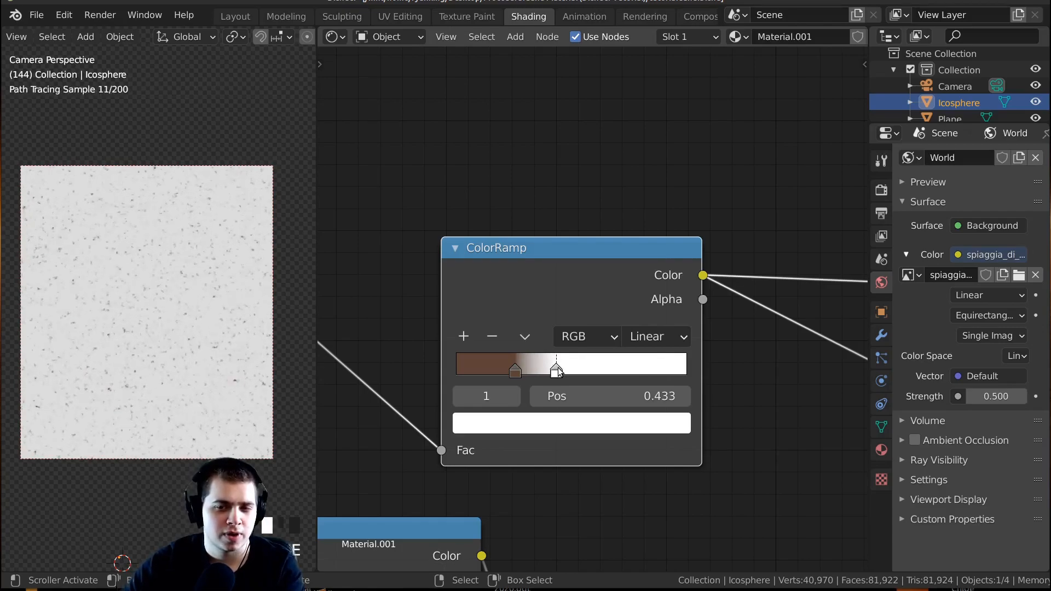
click(580, 426)
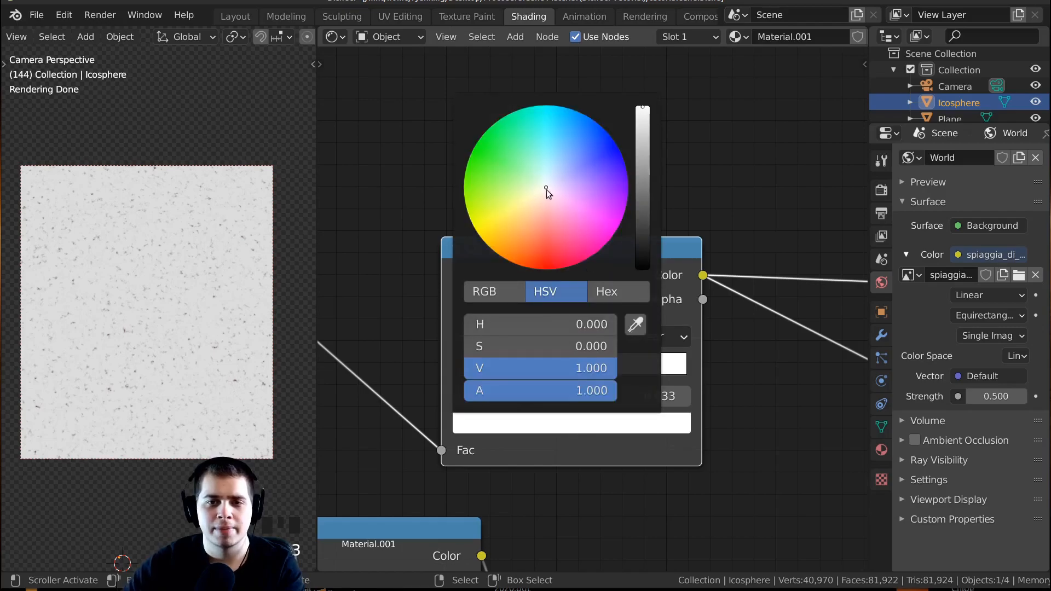
drag(523, 222, 515, 231)
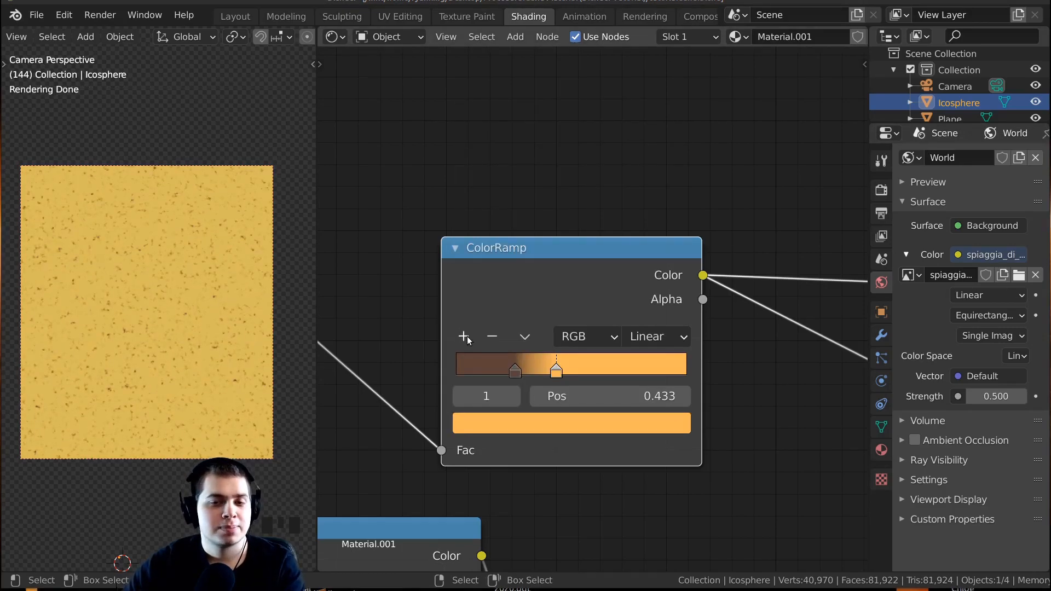
Step: Add a third stop to the ColorRamp, darken its orange color, and move it to position 0.567
click(465, 337)
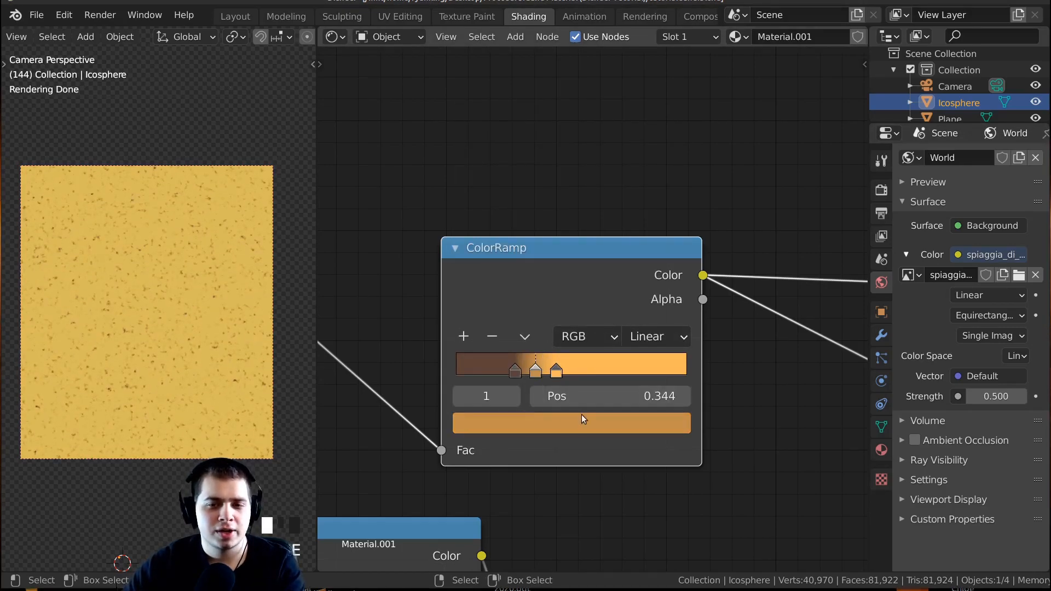
click(582, 428)
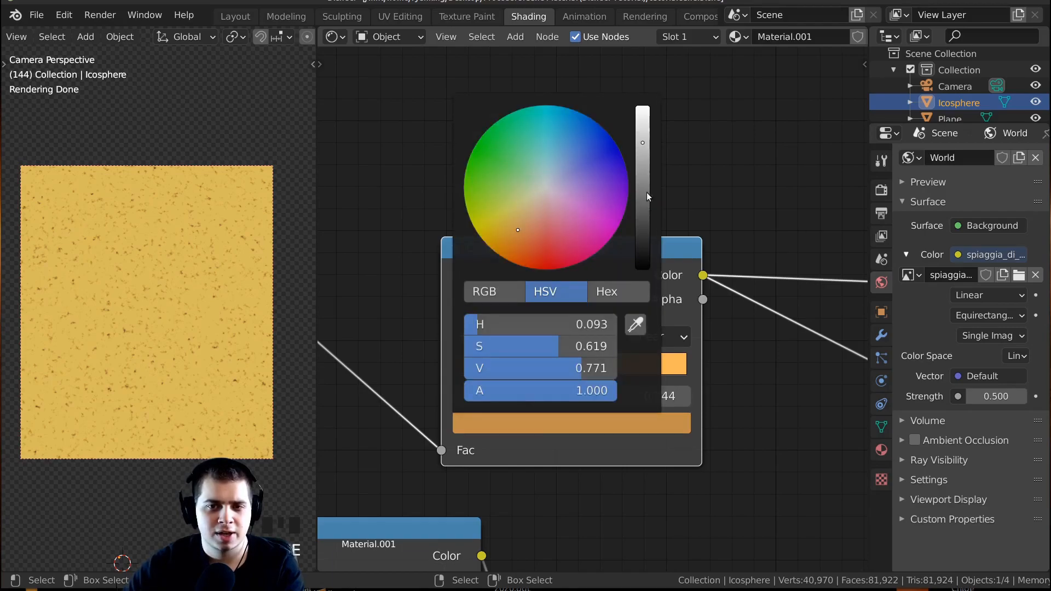
click(643, 158)
scroll(544, 423, up, 4)
drag(516, 396, 586, 391)
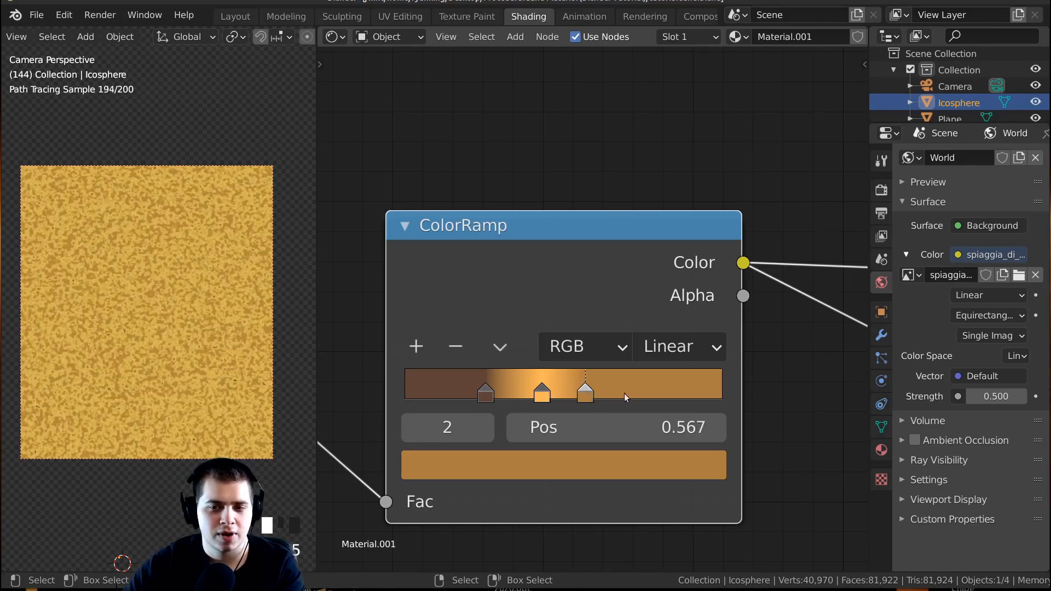
Step: Add a fourth ColorRamp stop at position 0.715 and color it light peach with H 0.071, S 0.434, V 0.927
middle_drag(646, 400, 622, 410)
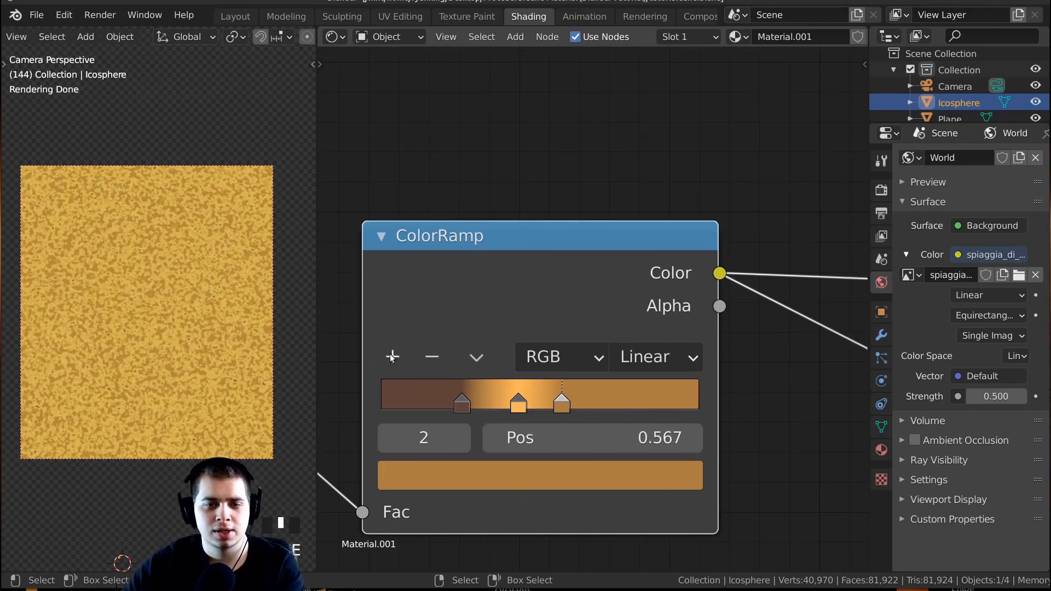
click(392, 357)
drag(540, 406, 612, 411)
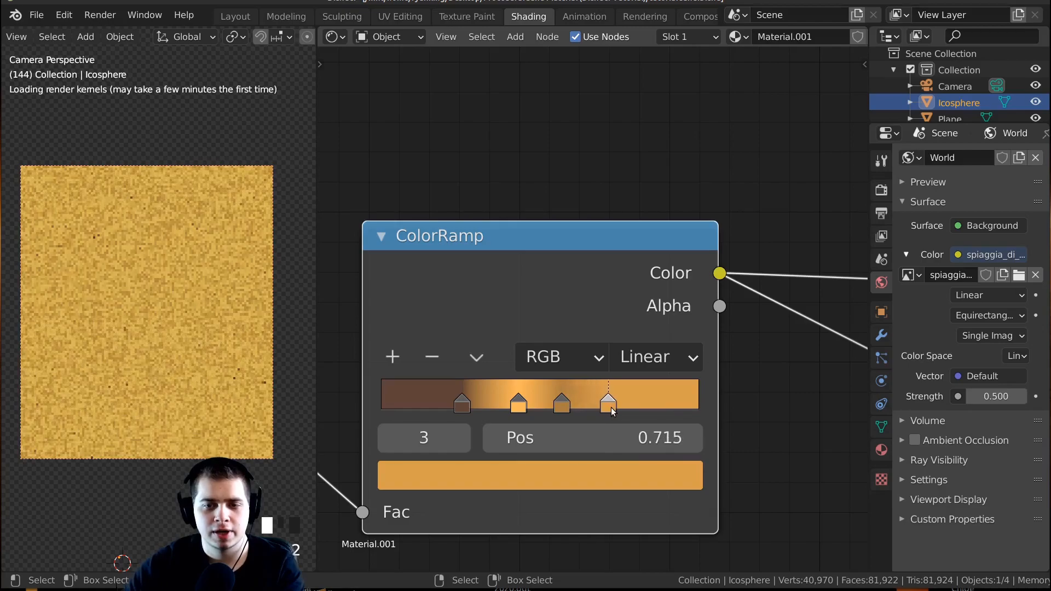
click(606, 473)
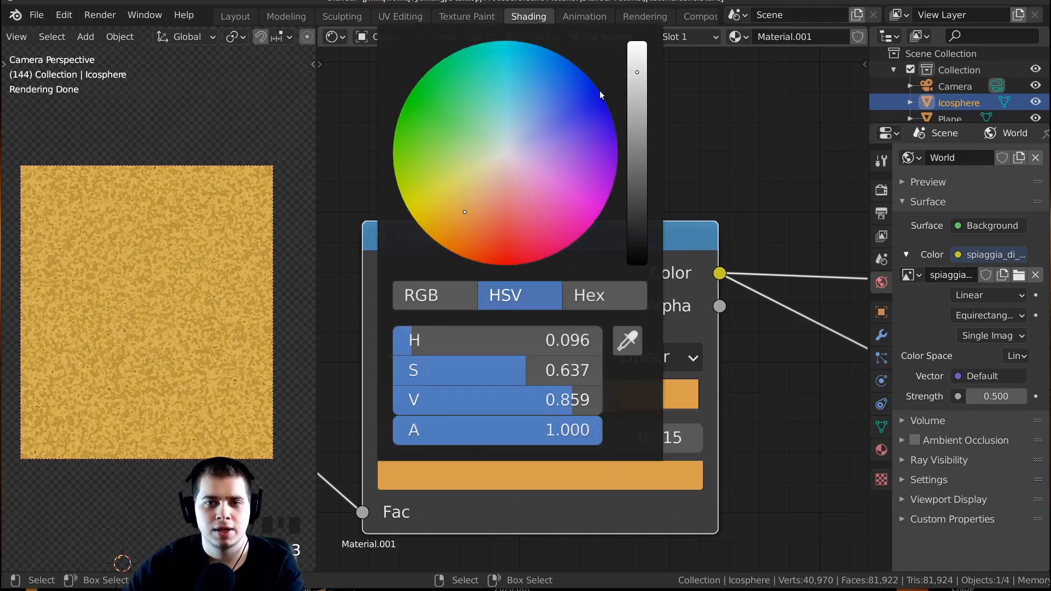
scroll(481, 194, up, 4)
click(481, 200)
drag(481, 200, 484, 198)
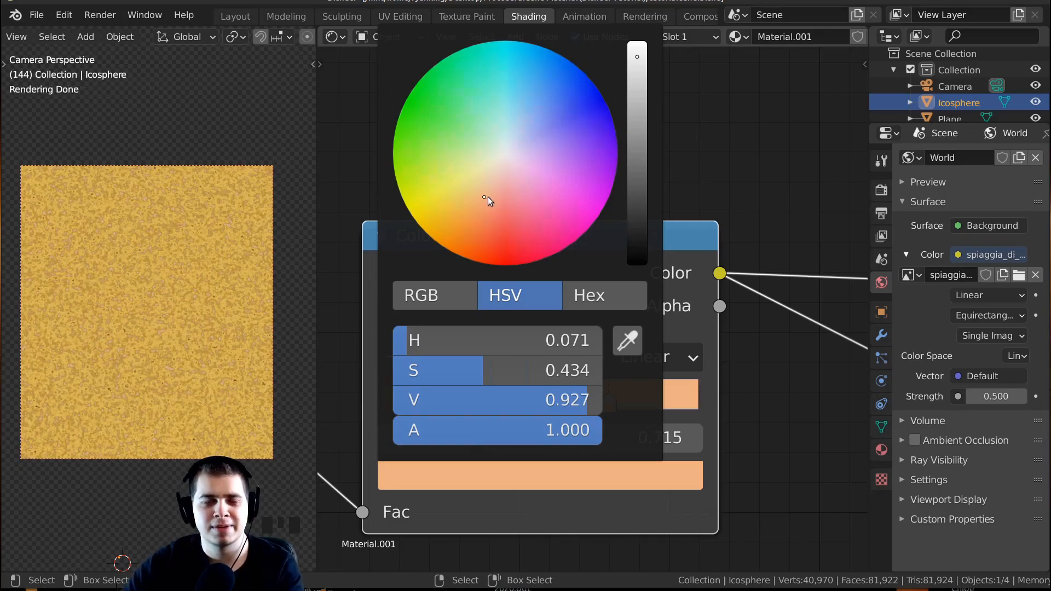
Step: Brighten the fourth ColorRamp stop's light peach color and move the stop to position 0.702
click(481, 197)
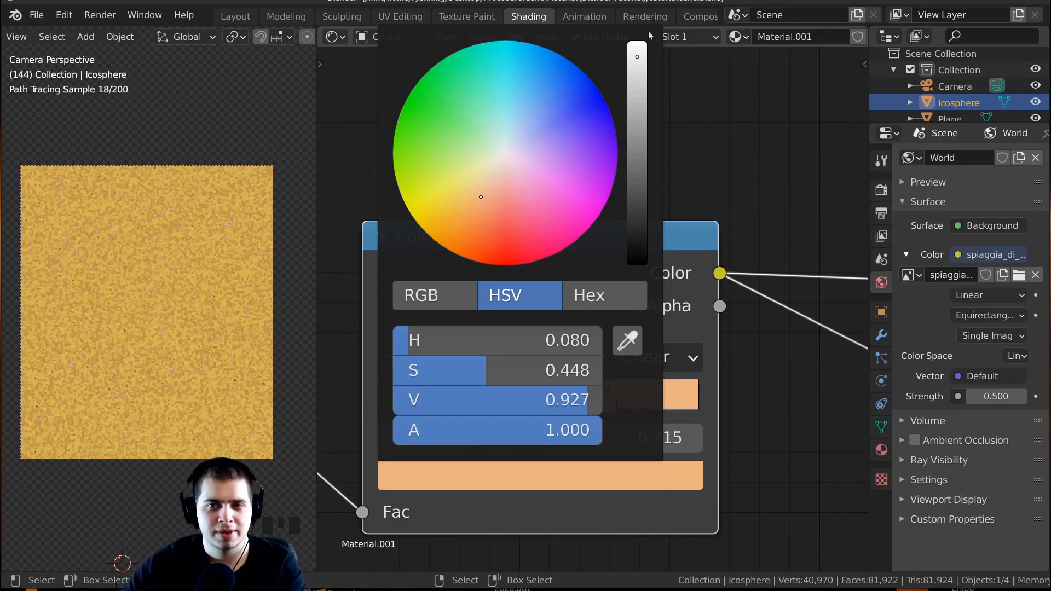
scroll(481, 198, up, 4)
click(482, 200)
drag(609, 399, 607, 399)
click(578, 477)
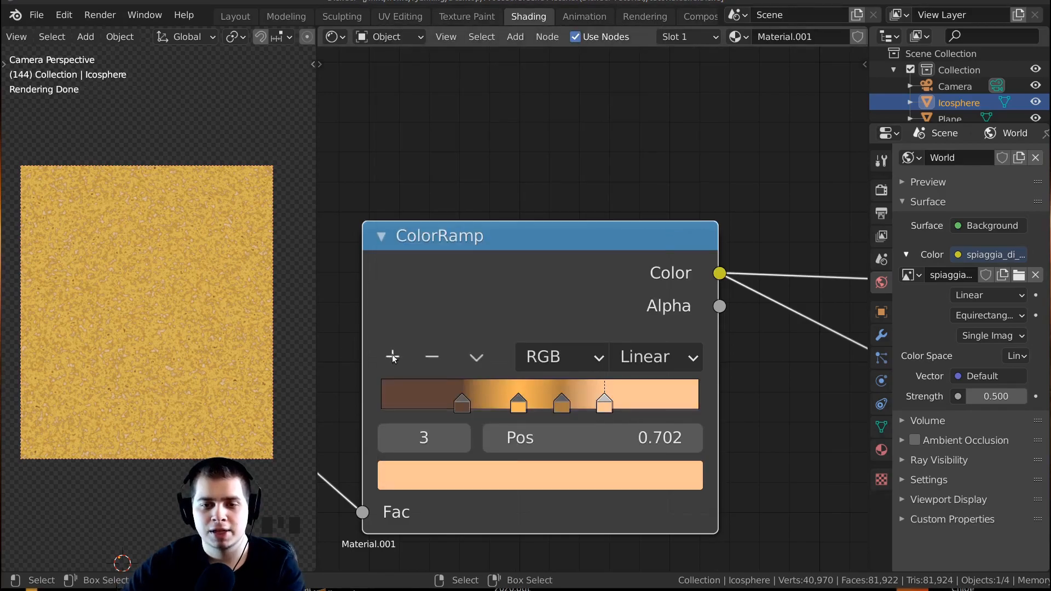
Step: Add a fifth ColorRamp stop at position 0.770 and color it dark bluish gray
click(392, 357)
drag(584, 401, 621, 399)
drag(620, 400, 627, 400)
click(575, 476)
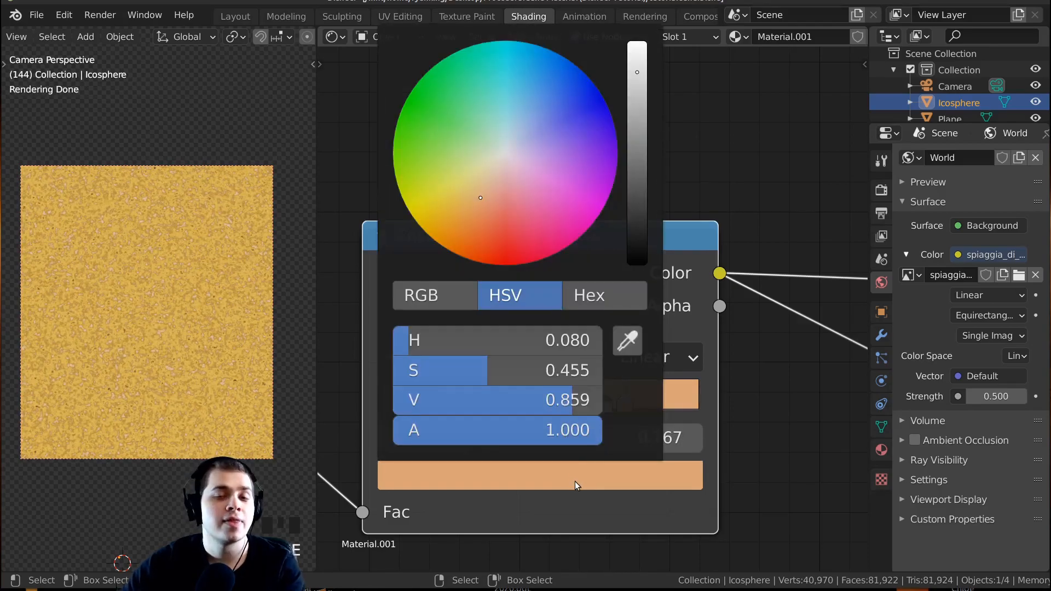
click(509, 145)
drag(637, 72, 635, 165)
drag(628, 399, 629, 399)
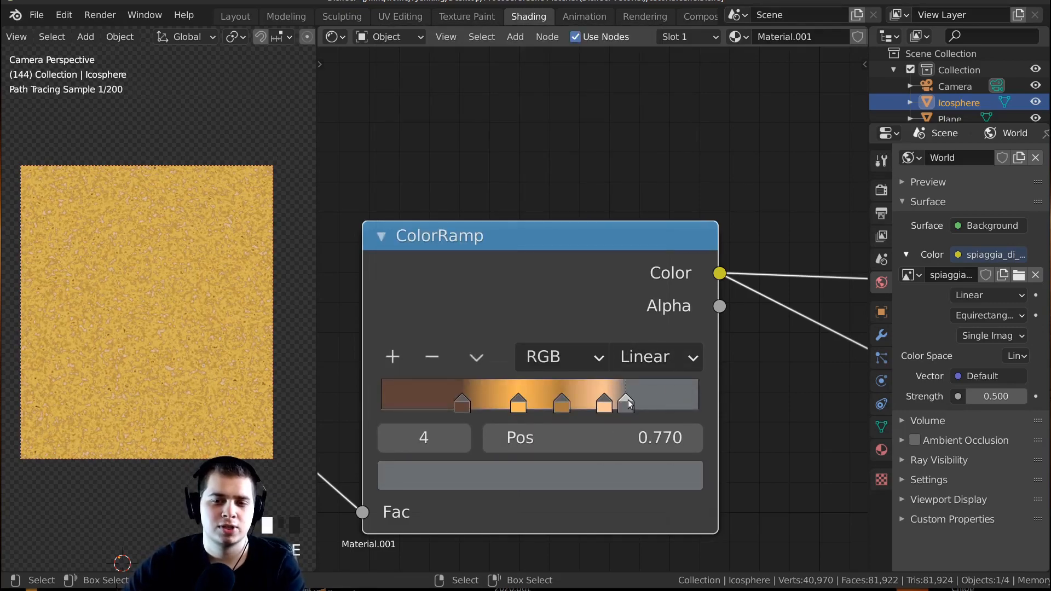
Step: Add a sixth ColorRamp stop at position 0.871 and color it a bright yellow-orange
scroll(180, 345, up, 5)
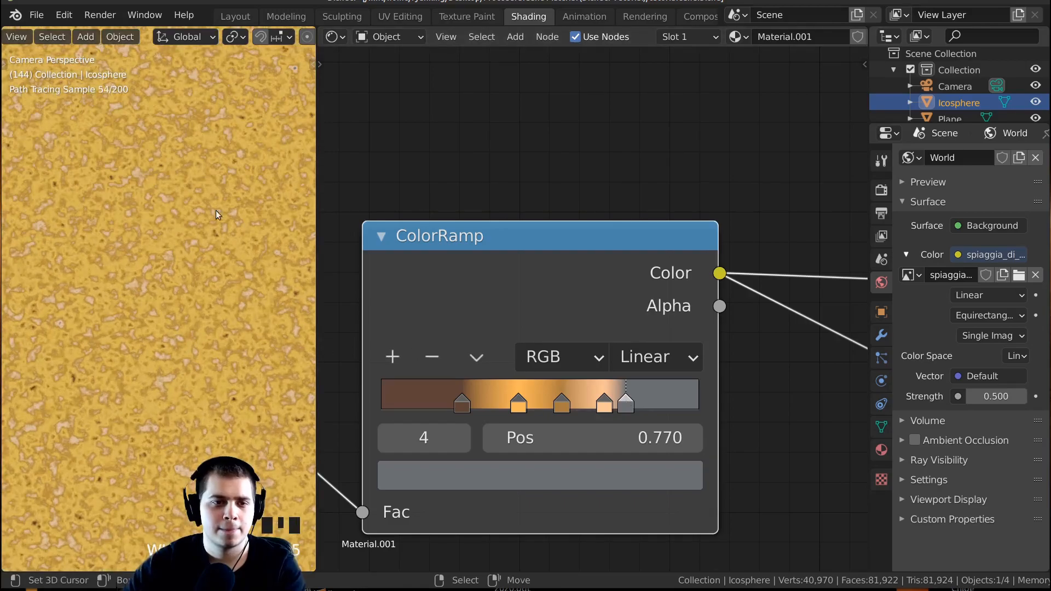
scroll(185, 294, up, 2)
middle_drag(536, 328, 507, 320)
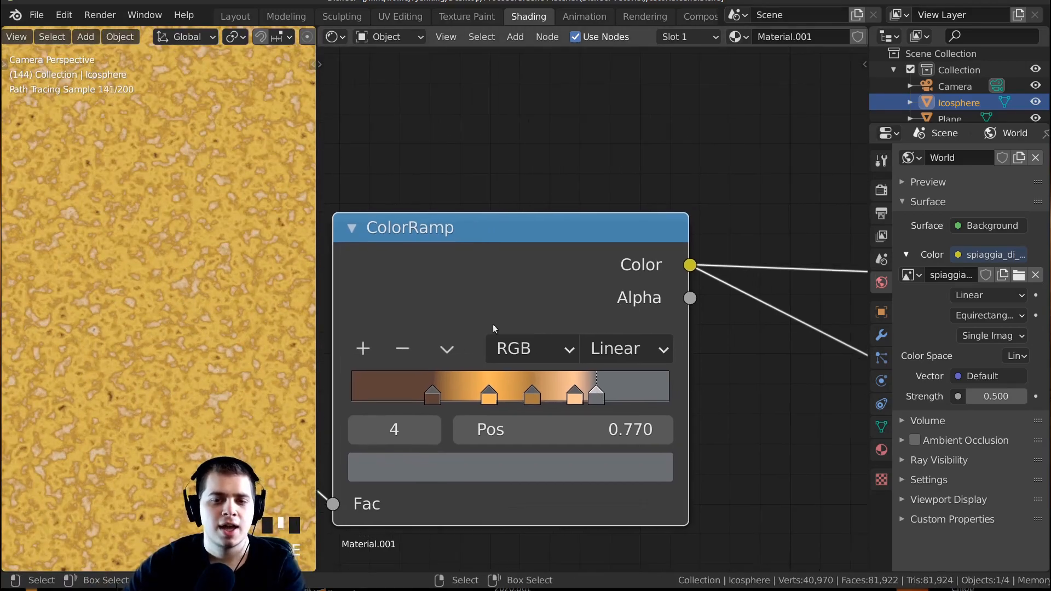
click(369, 346)
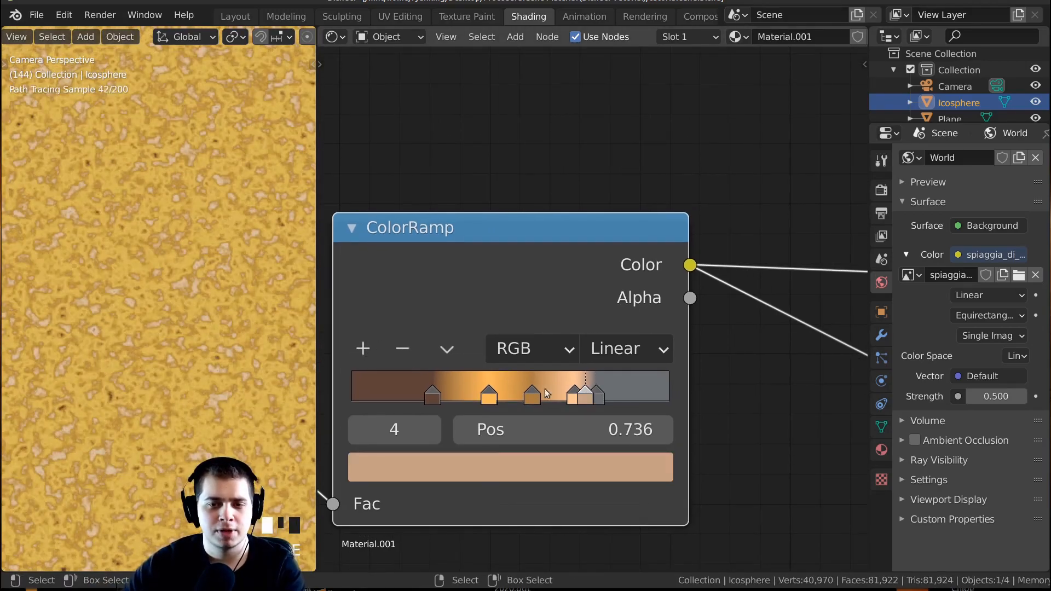
drag(585, 393, 631, 396)
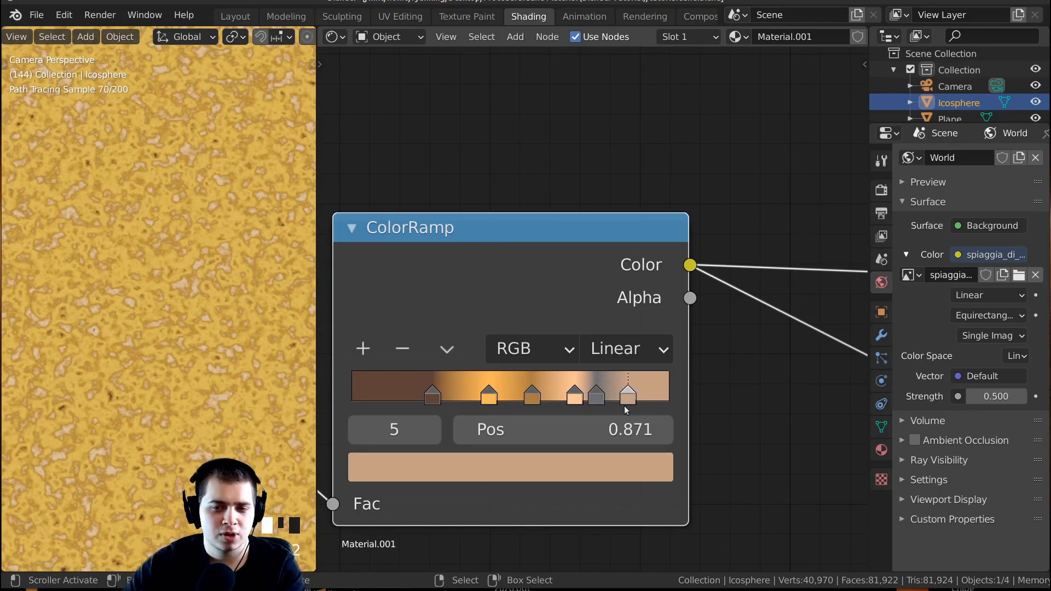
click(589, 469)
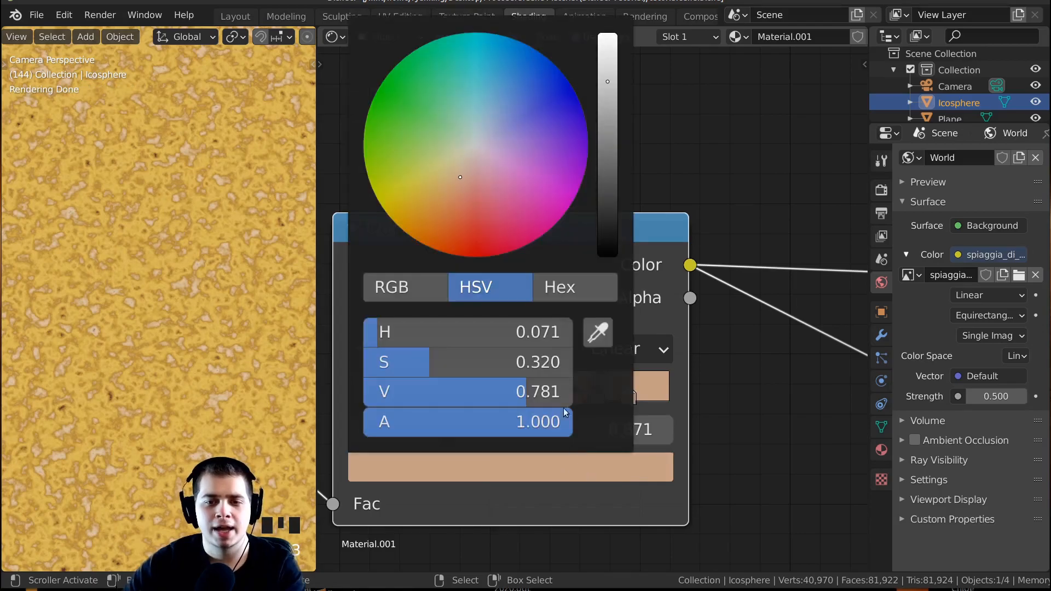
drag(455, 208, 435, 203)
drag(611, 92, 608, 34)
drag(435, 202, 426, 203)
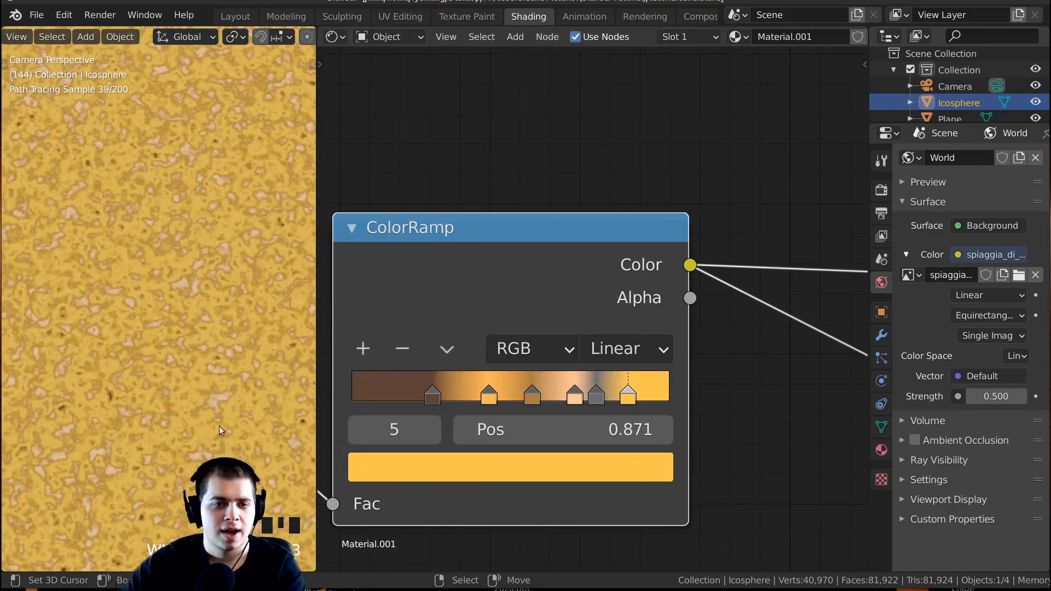
Step: Examine the multi-tone grain color pattern up close in a maximized viewport, then restore the previous layout
scroll(593, 310, down, 5)
scroll(647, 315, up, 2)
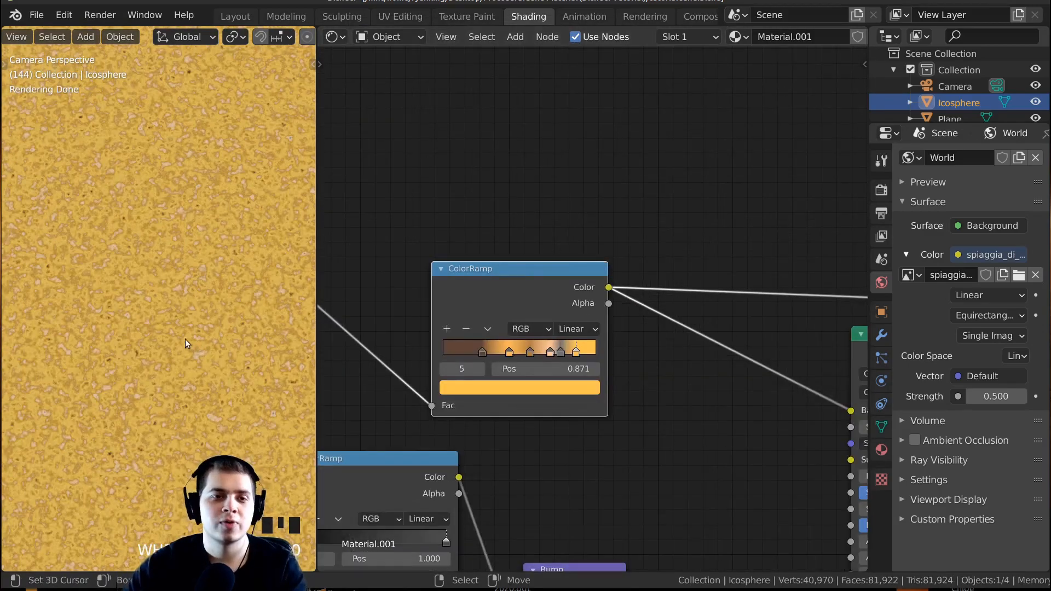
key(ctrl+space)
scroll(451, 293, up, 3)
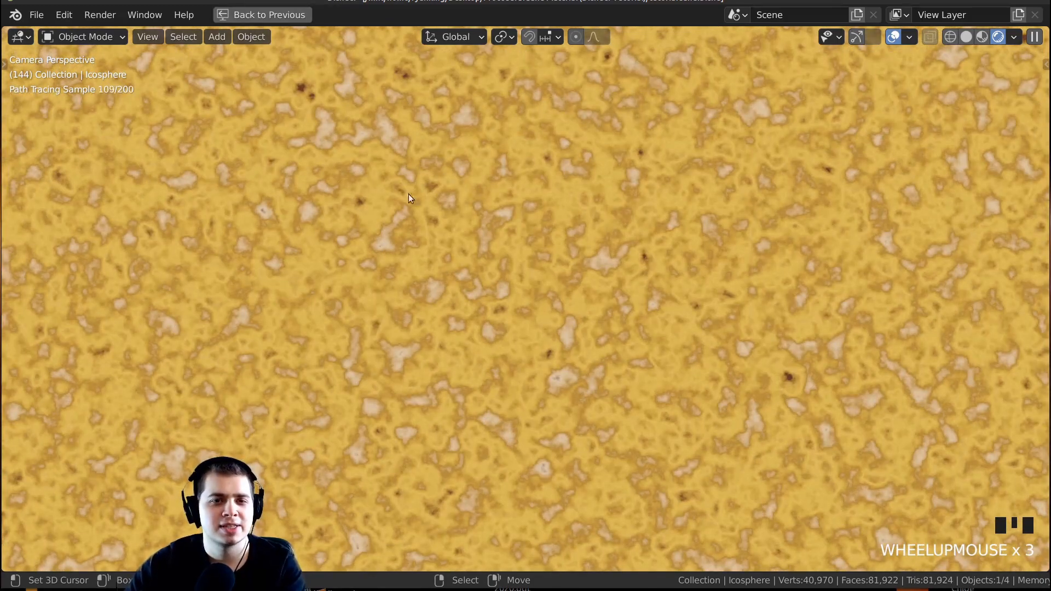
click(239, 16)
scroll(146, 270, down, 5)
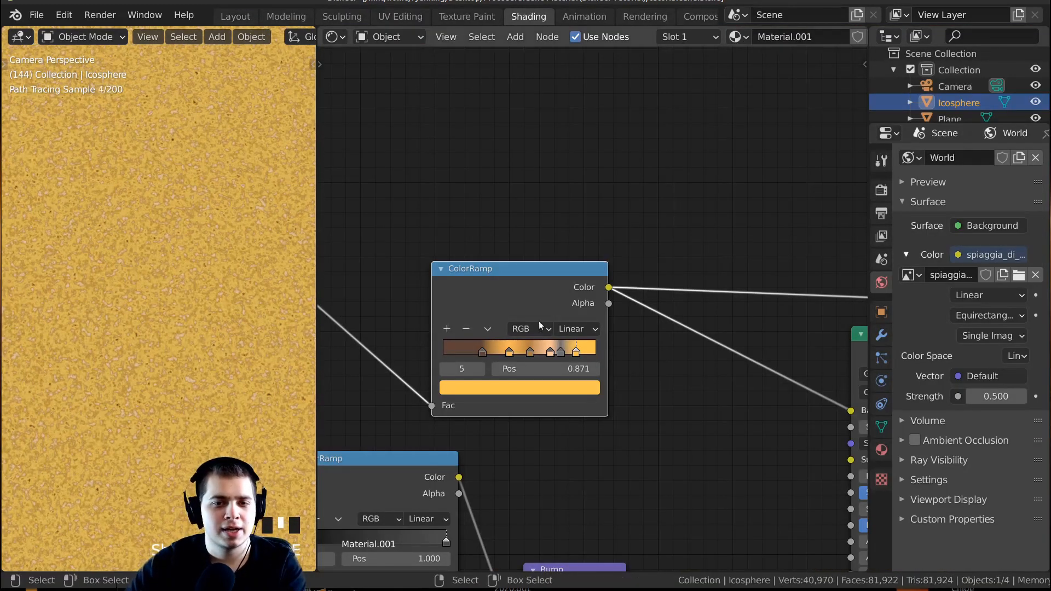
Step: Switch the preview back to the Principled BSDF, inspect the shaded sand, and return to the camera view
scroll(602, 301, down, 2)
middle_drag(694, 282, 658, 285)
scroll(100, 328, down, 5)
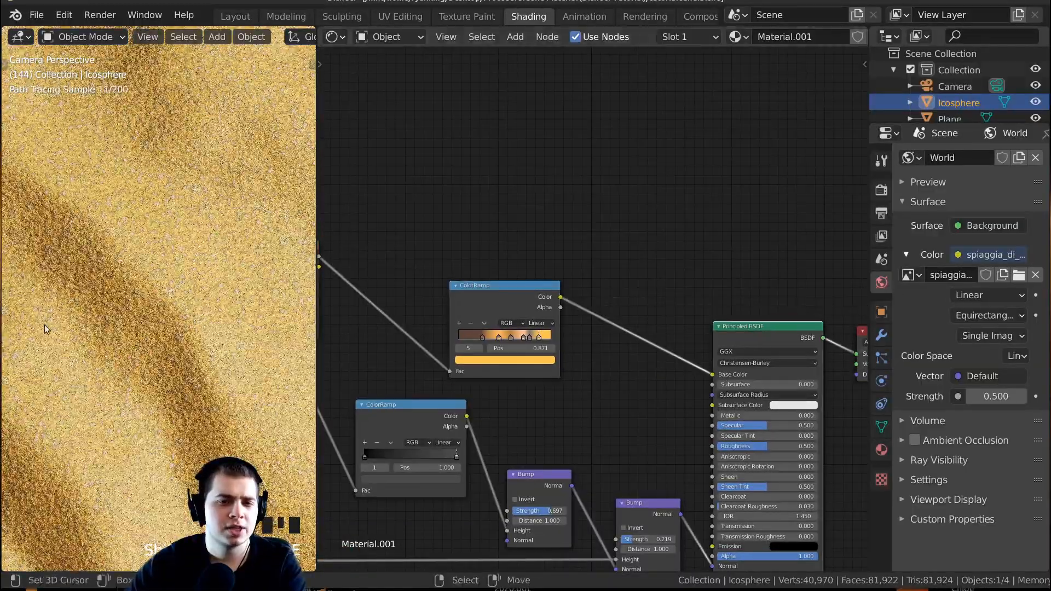
scroll(99, 328, up, 6)
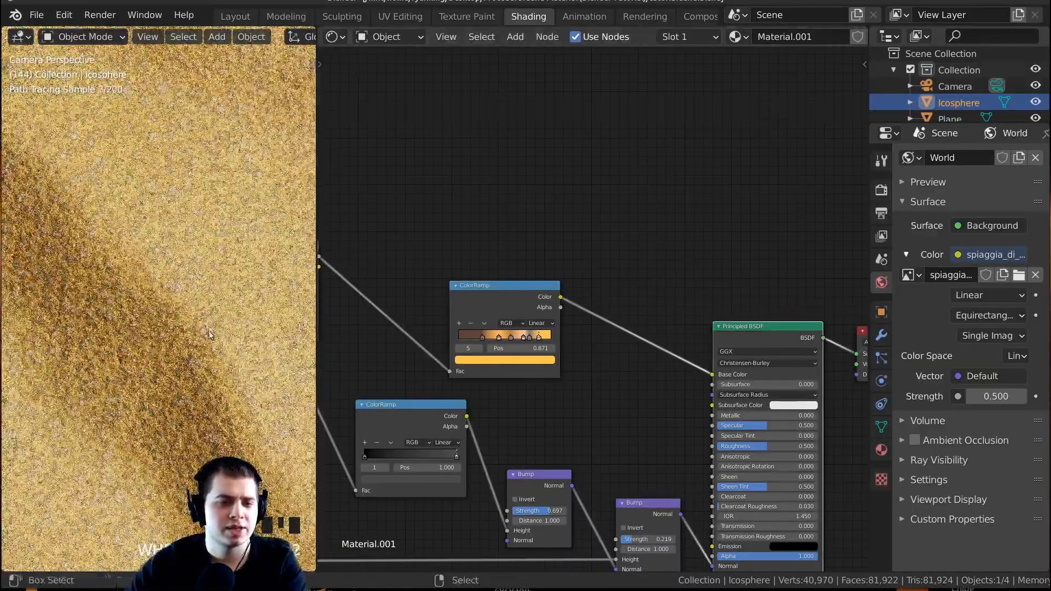
scroll(198, 333, down, 2)
scroll(196, 347, down, 2)
scroll(151, 383, down, 3)
scroll(142, 365, up, 3)
scroll(144, 365, up, 1)
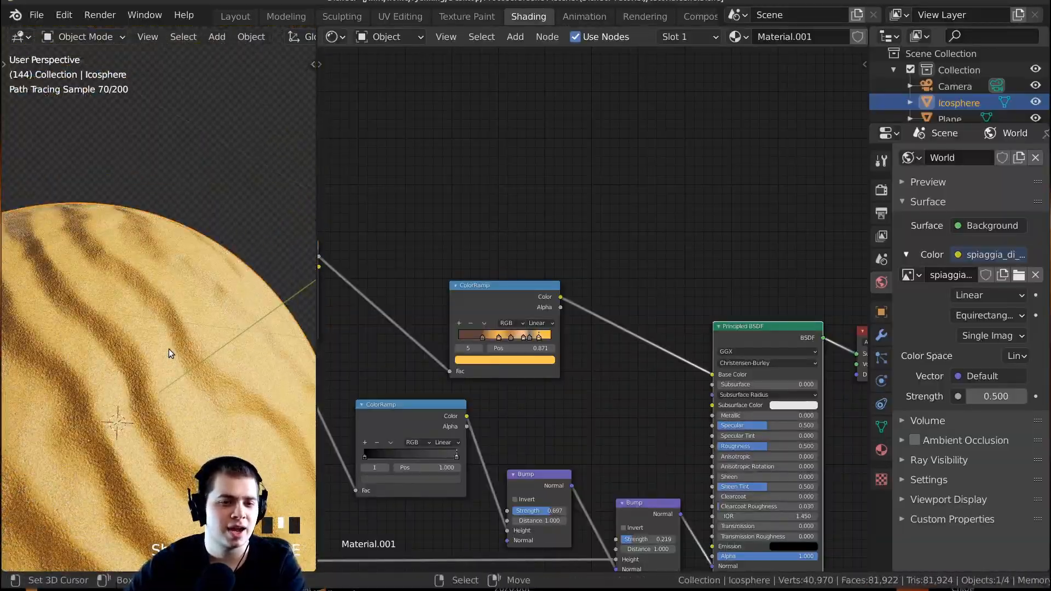
key(KP_0)
scroll(156, 376, down, 3)
shift+middle_drag(129, 249, 113, 234)
Step: Insert a duplicate of the second Bump node before the Principled BSDF's Normal and feed its Height from the grain ColorRamp's Color
middle_drag(633, 503, 627, 405)
scroll(624, 404, up, 1)
drag(601, 403, 579, 385)
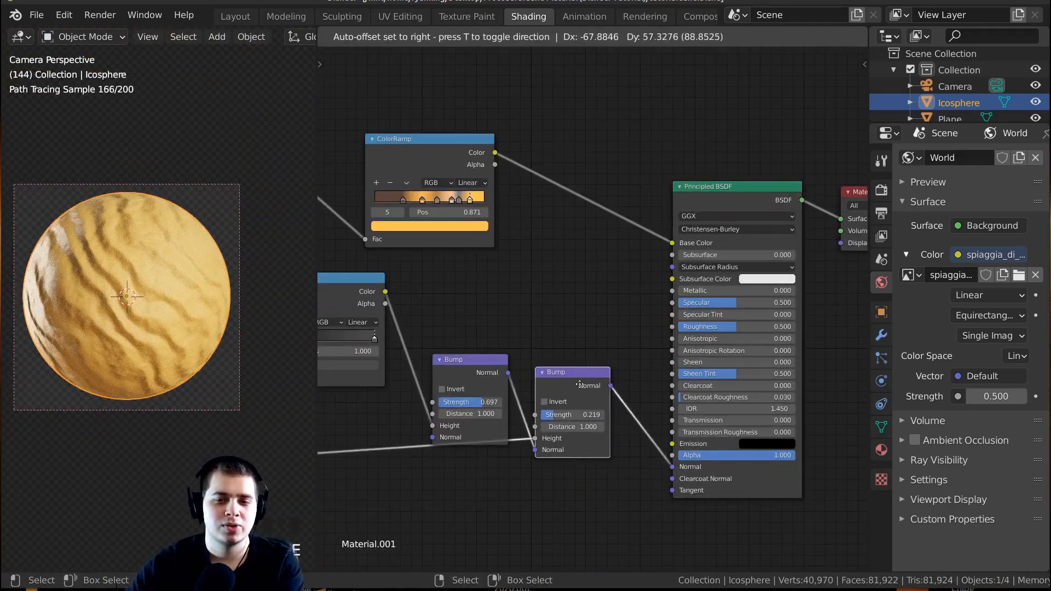
key(shift+d)
click(647, 392)
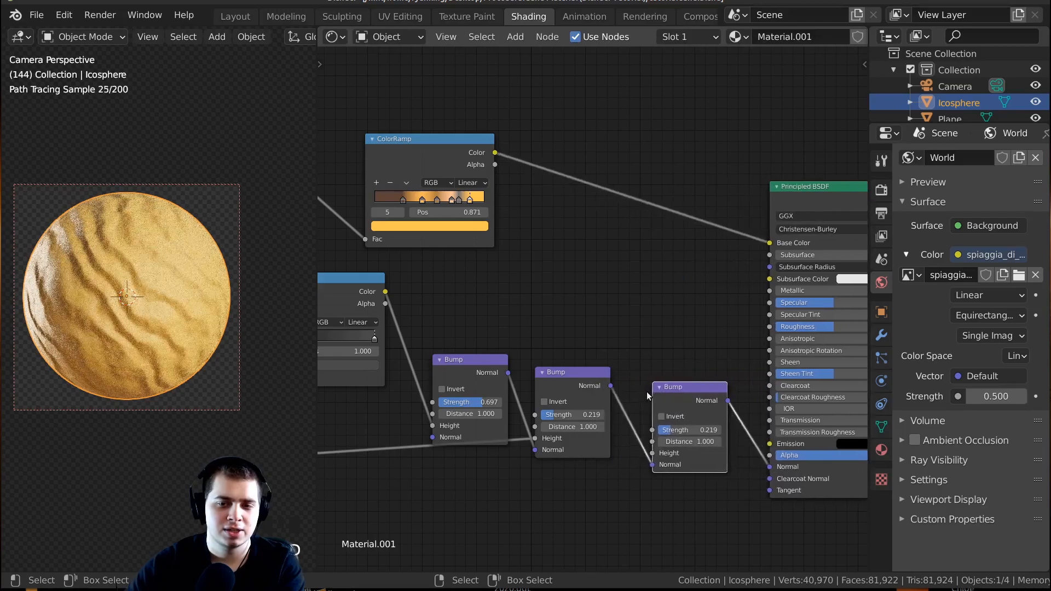
key(g)
click(661, 381)
drag(495, 153, 668, 446)
Step: Try a Strength of 2.5 on the new Bump node
scroll(179, 315, up, 6)
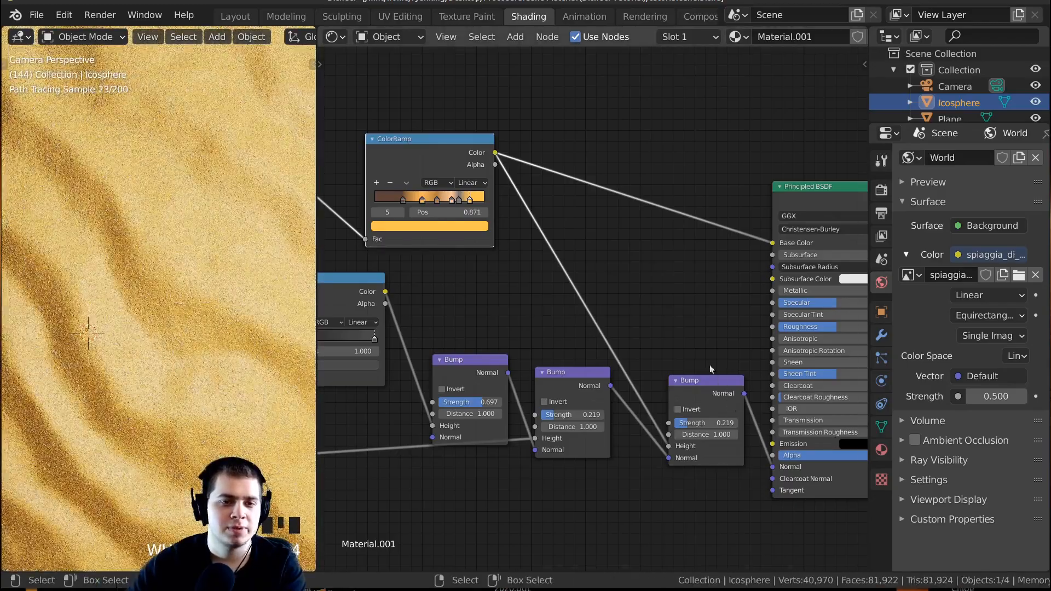
scroll(677, 389, up, 5)
click(646, 475)
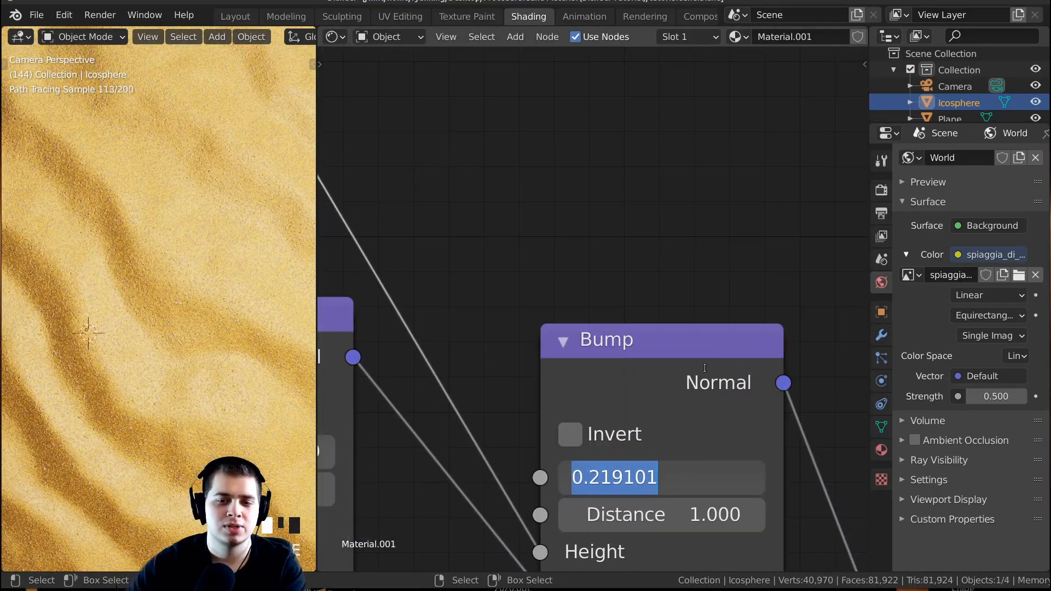
text(2.5)
key(Return)
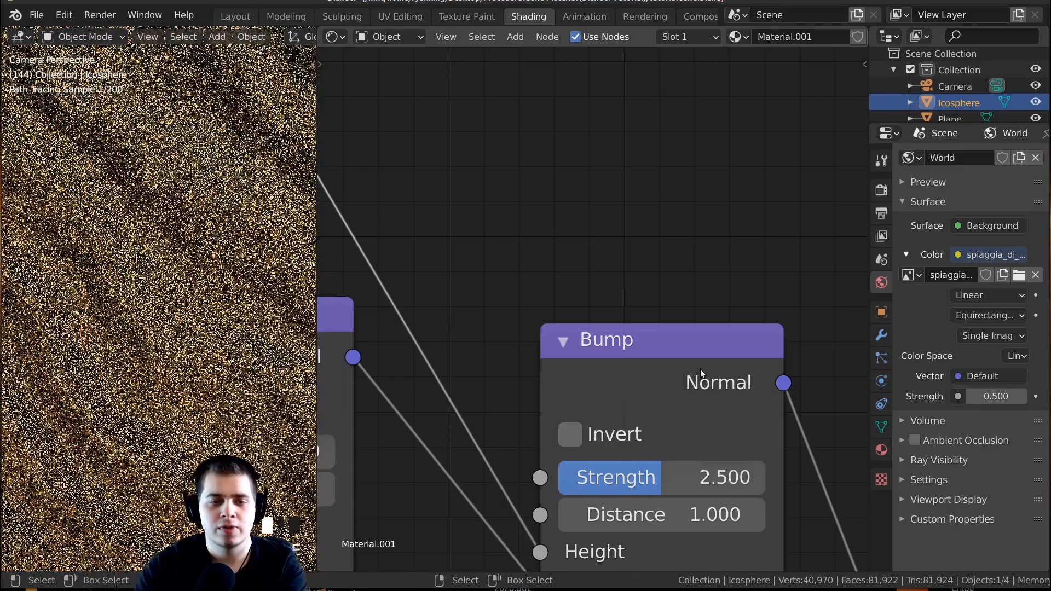
Step: Set the new Bump node's Strength to 0.25 and save the file after checking the grain relief
click(648, 472)
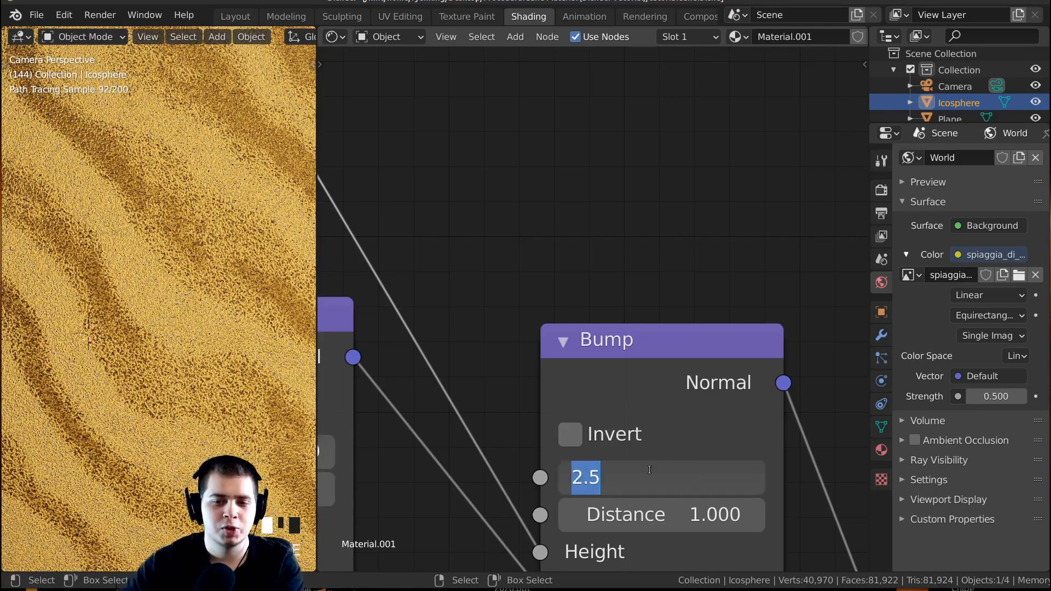
text(.25)
key(Return)
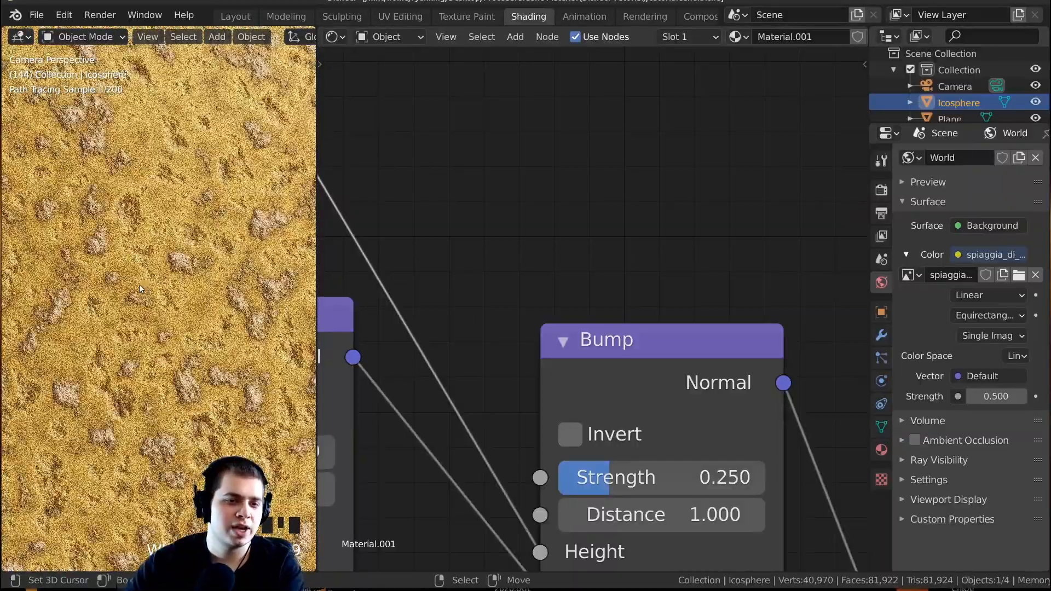
scroll(175, 268, up, 3)
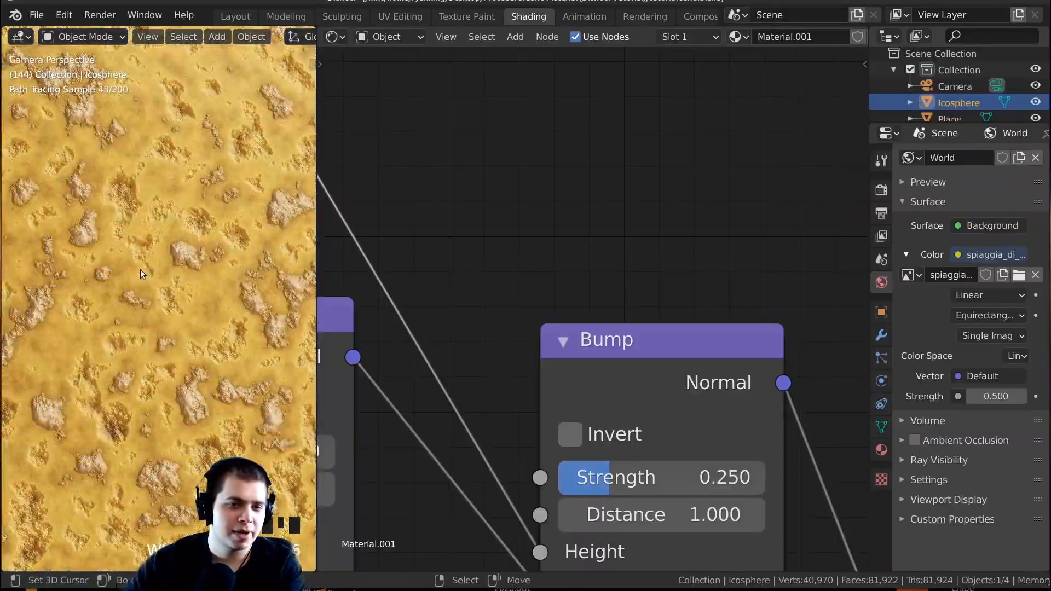
scroll(195, 262, down, 5)
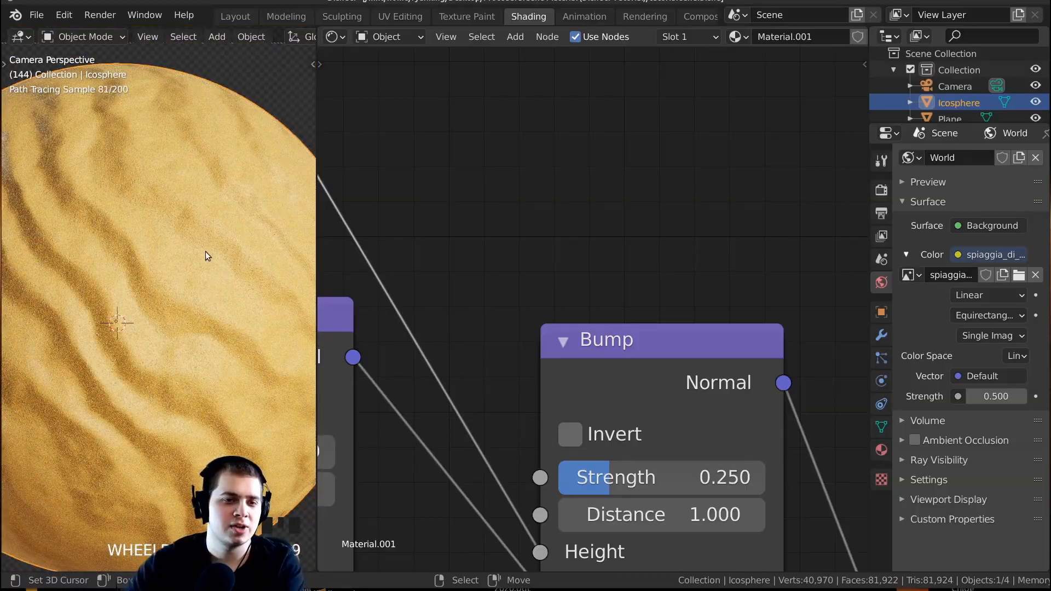
scroll(205, 256, down, 2)
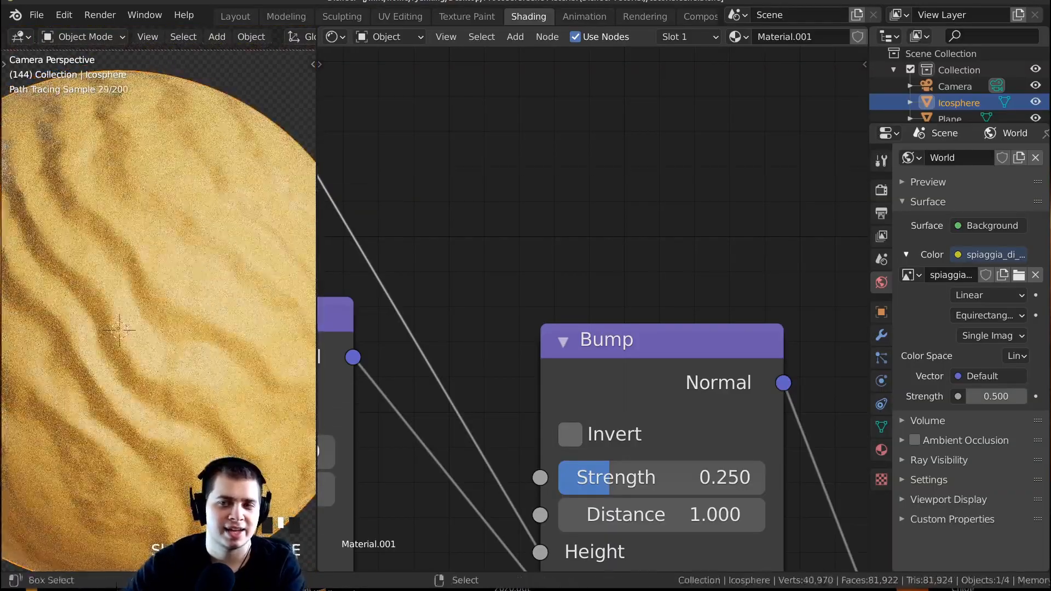
key(ctrl+s)
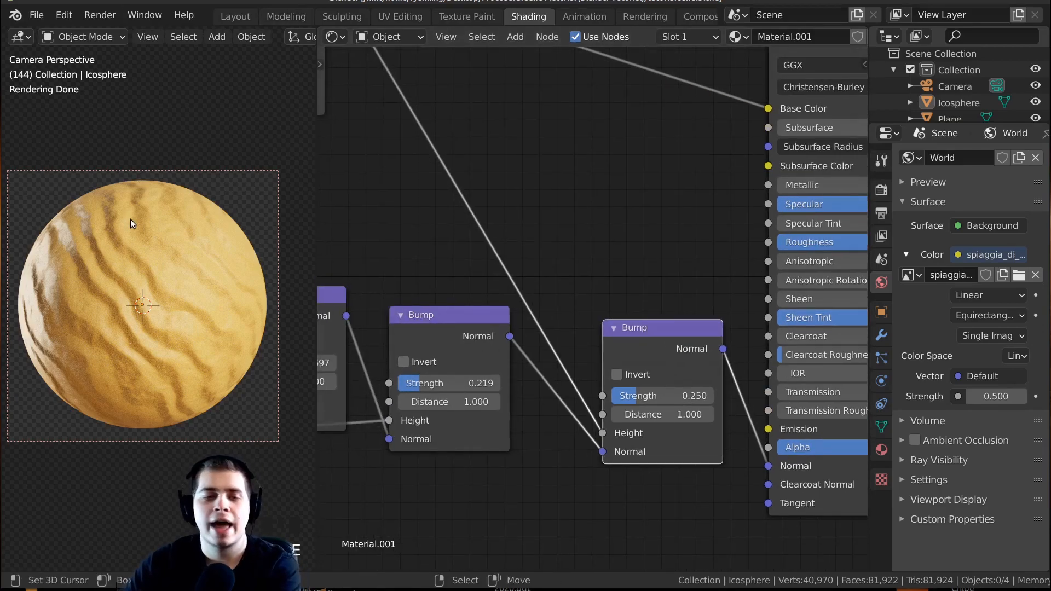
Step: Render the camera view and inspect the sand sphere in the rendered image
key(F12)
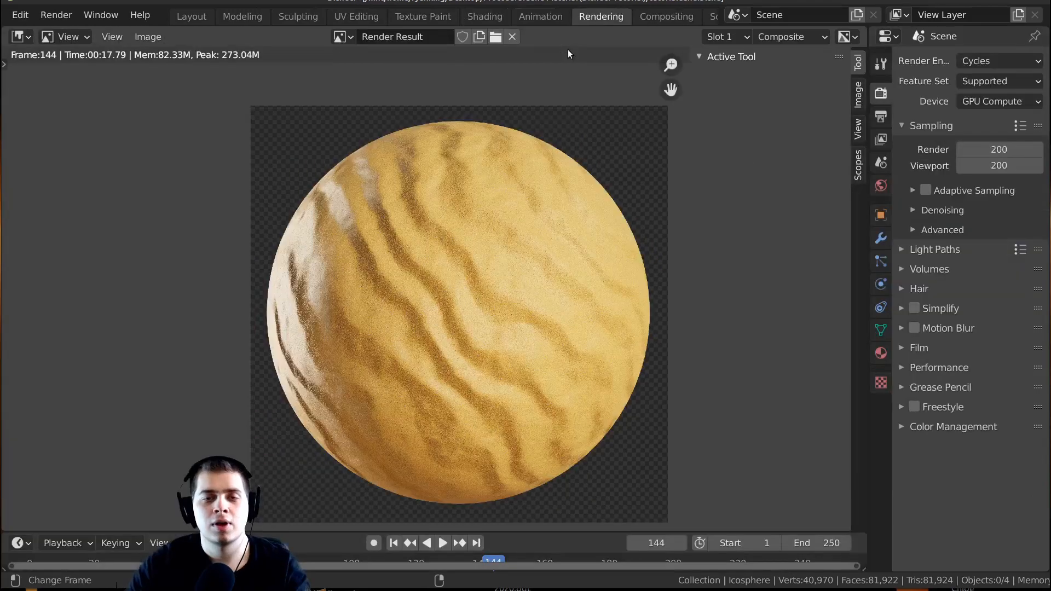
scroll(439, 206, up, 3)
scroll(452, 244, down, 1)
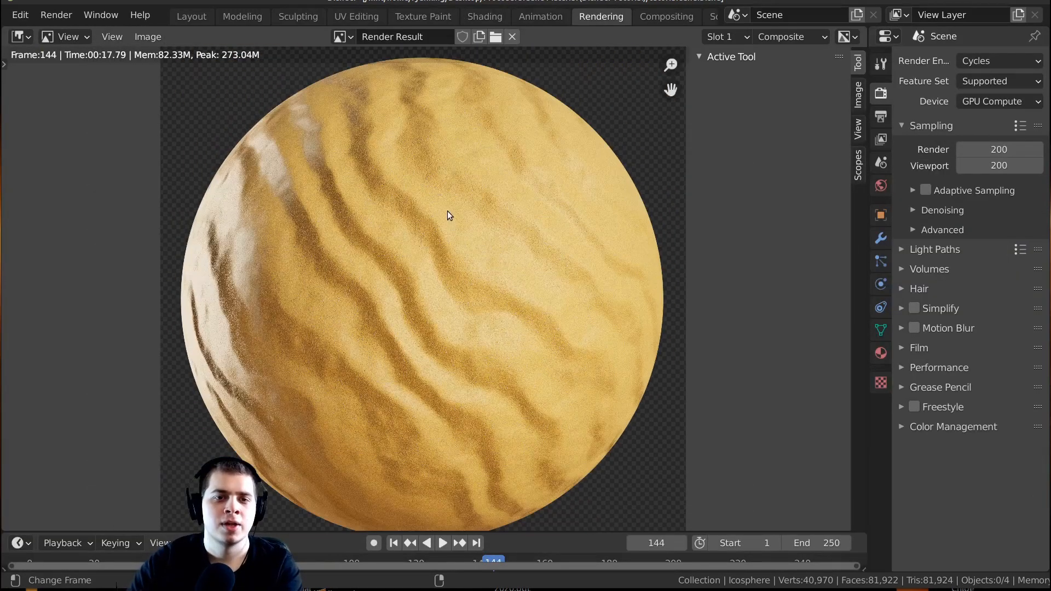
Step: Switch to the Compositing workspace and connect a Viewer node to the Render Layers image
click(662, 17)
scroll(354, 261, up, 2)
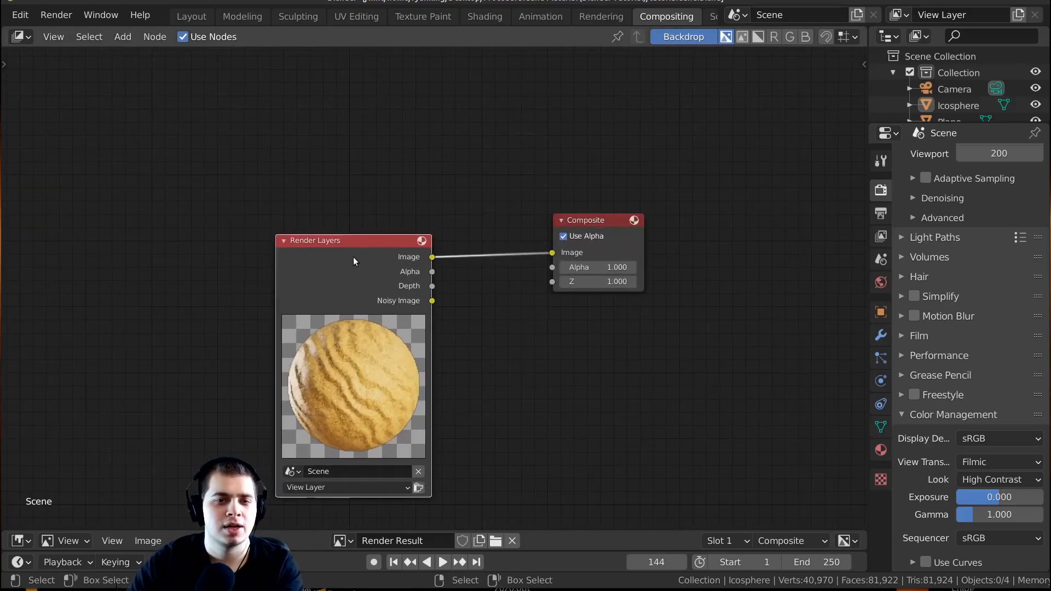
scroll(251, 80, up, 1)
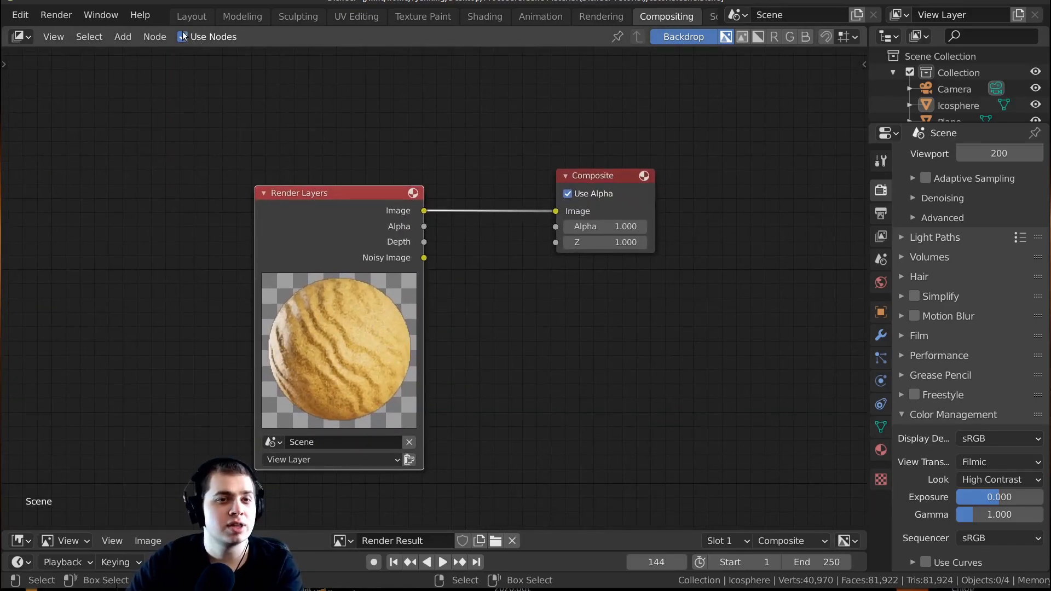
middle_drag(344, 185, 312, 198)
scroll(400, 226, down, 2)
scroll(421, 228, up, 1)
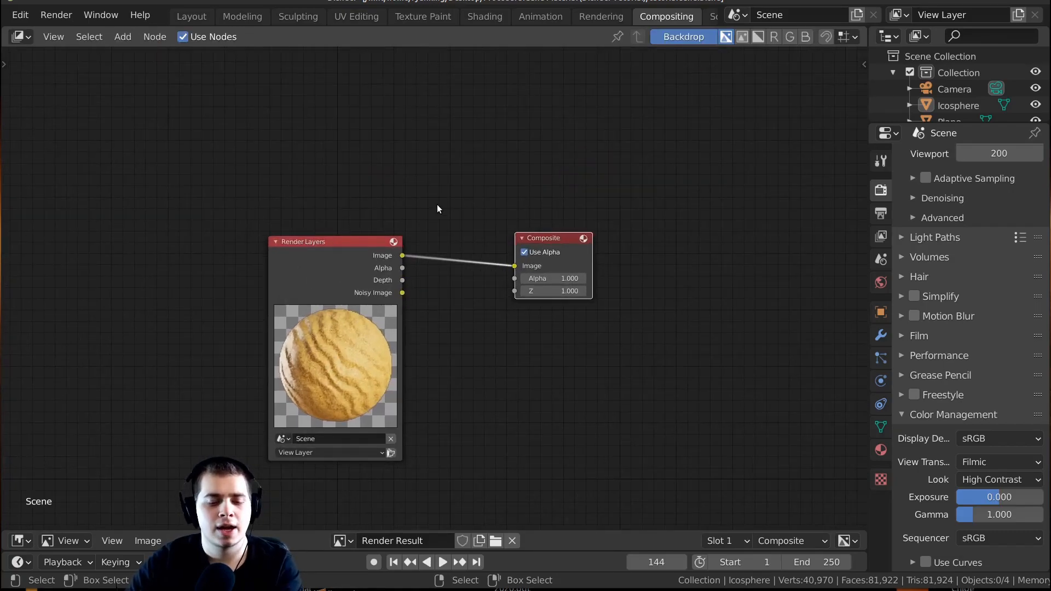
ctrl+shift+click(310, 251)
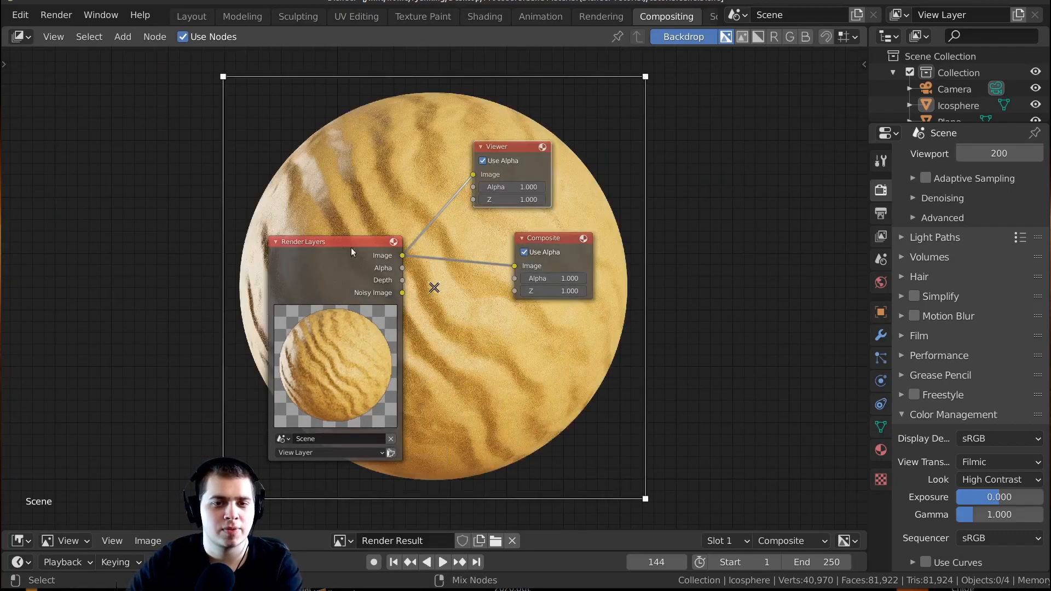
Step: Reposition the Viewer and Render Layers nodes and enlarge the rendered sphere in the backdrop
drag(521, 146, 558, 158)
drag(365, 280, 302, 280)
middle_drag(303, 279, 328, 298)
key(alt+v)
key(alt+v)
key(v)
key(v)
key(v)
key(v)
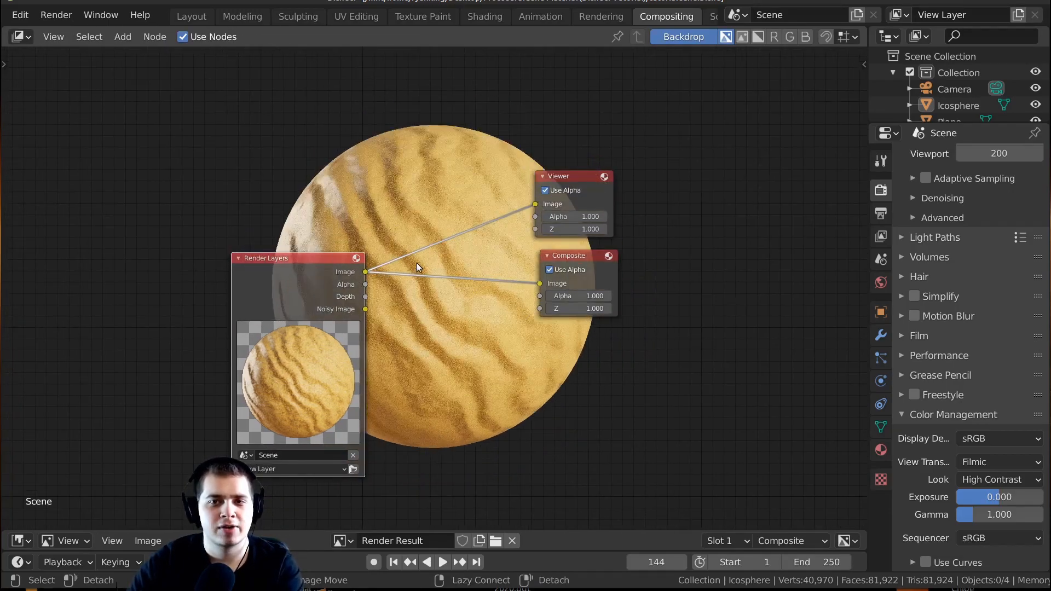
key(v)
key(v)
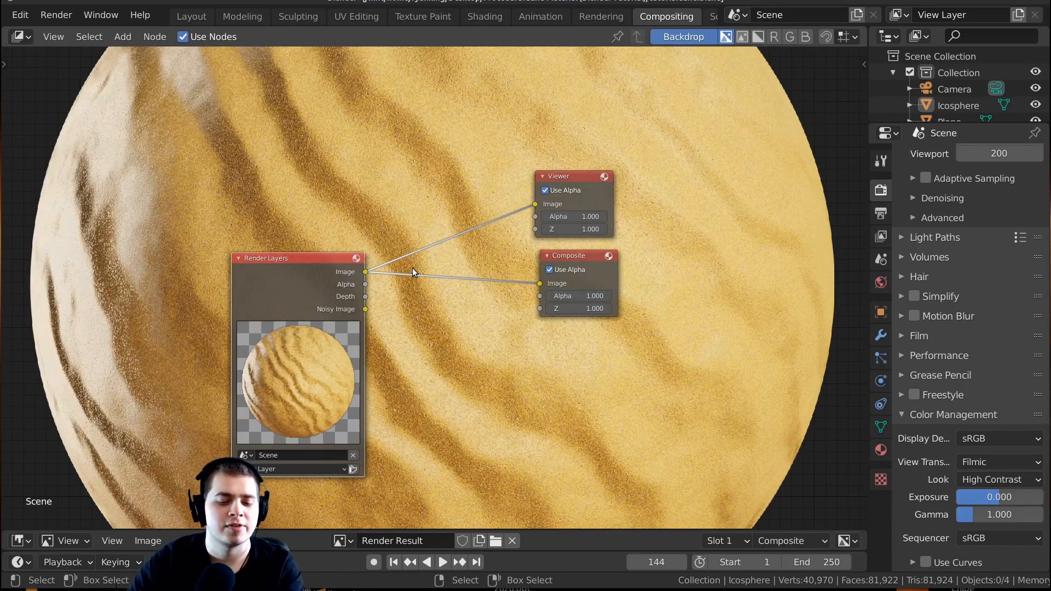
Step: Scale the backdrop so the whole rendered sphere fits the compositor view, and toggle the backdrop off and back on
key(alt+v)
key(alt+v)
key(alt+v)
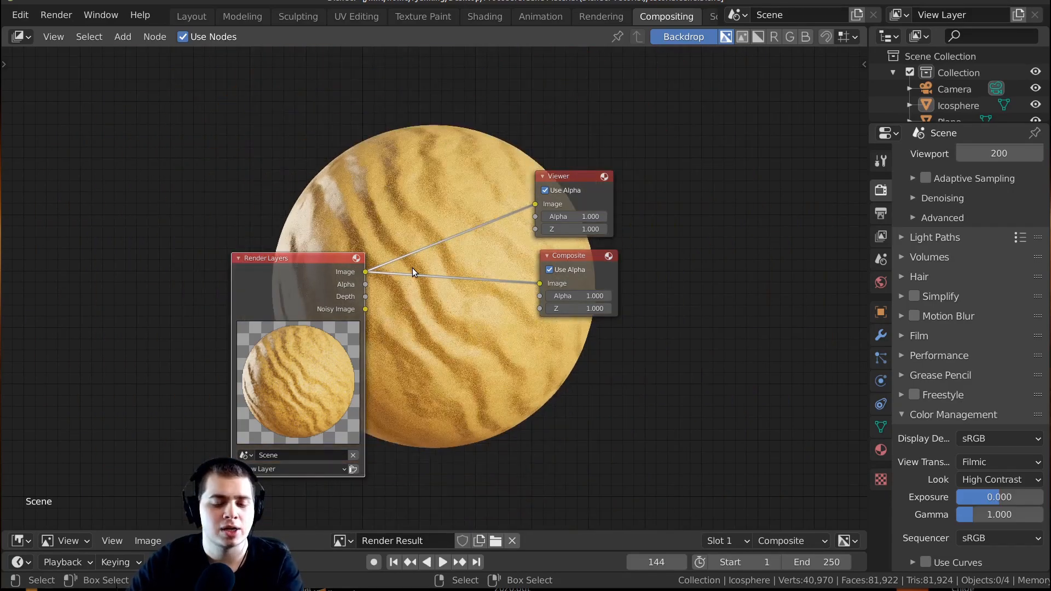
key(v)
key(alt+v)
key(alt+v)
key(v)
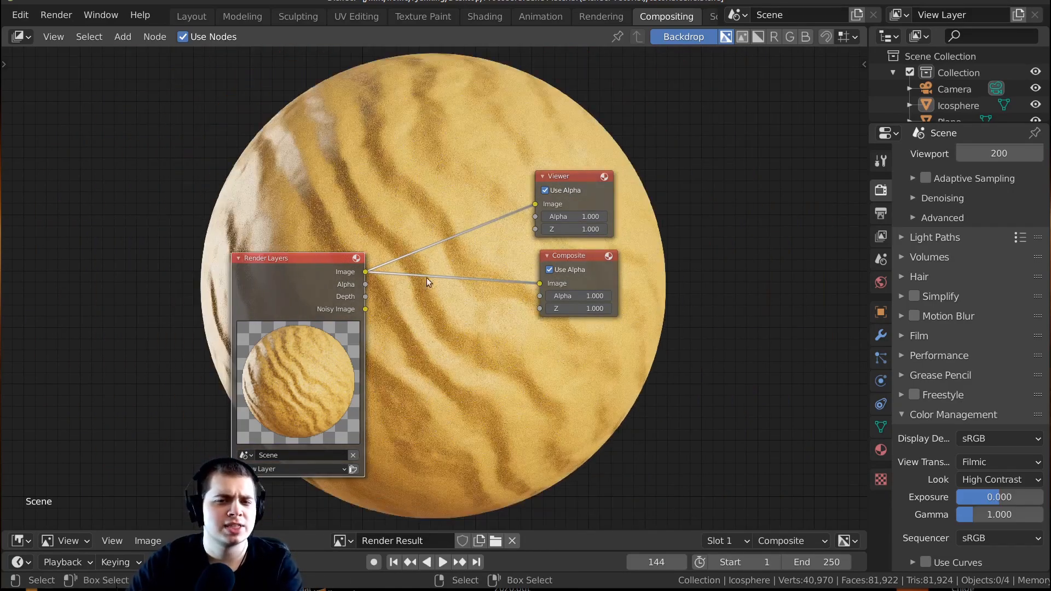
click(685, 37)
click(684, 36)
Step: Add a Denoise node and place it on the link between the Render Layers and Composite nodes
scroll(425, 288, up, 3)
scroll(425, 288, up, 1)
middle_drag(426, 288, 374, 276)
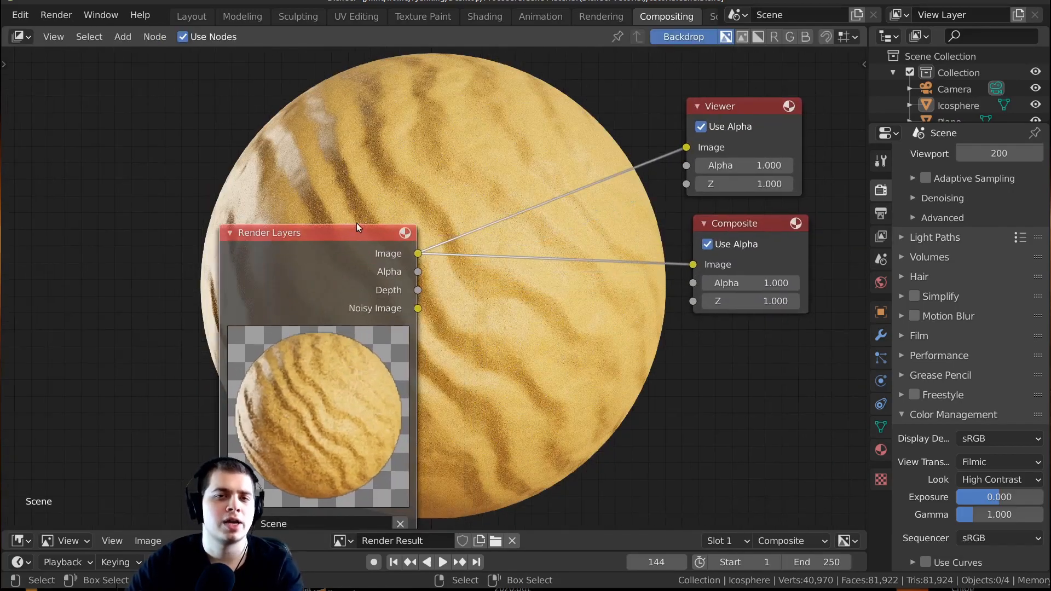
scroll(550, 226, up, 1)
scroll(550, 225, down, 1)
key(shift+a)
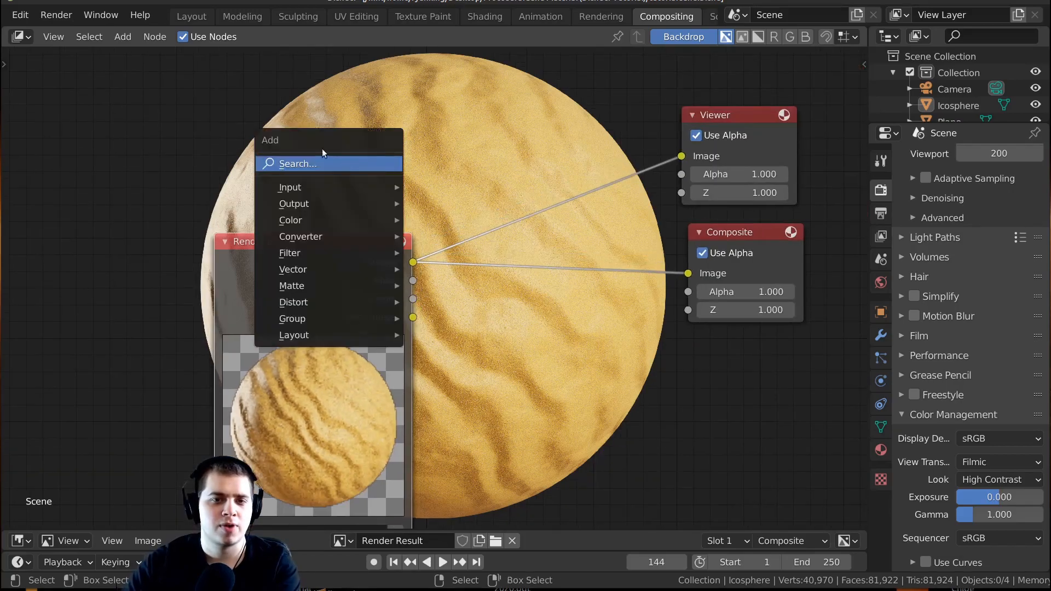
click(287, 164)
text(de)
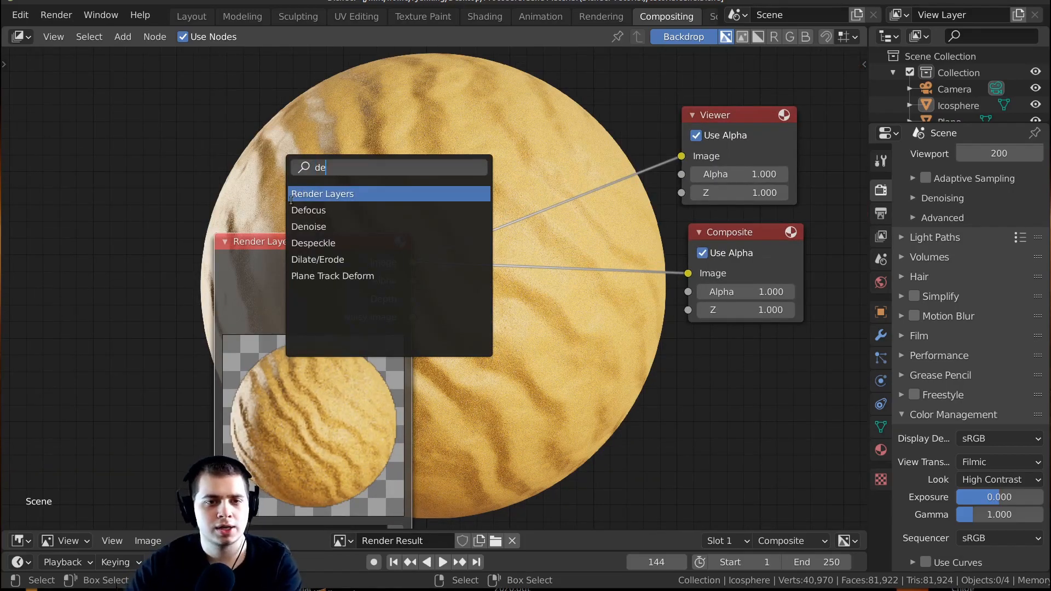
click(309, 226)
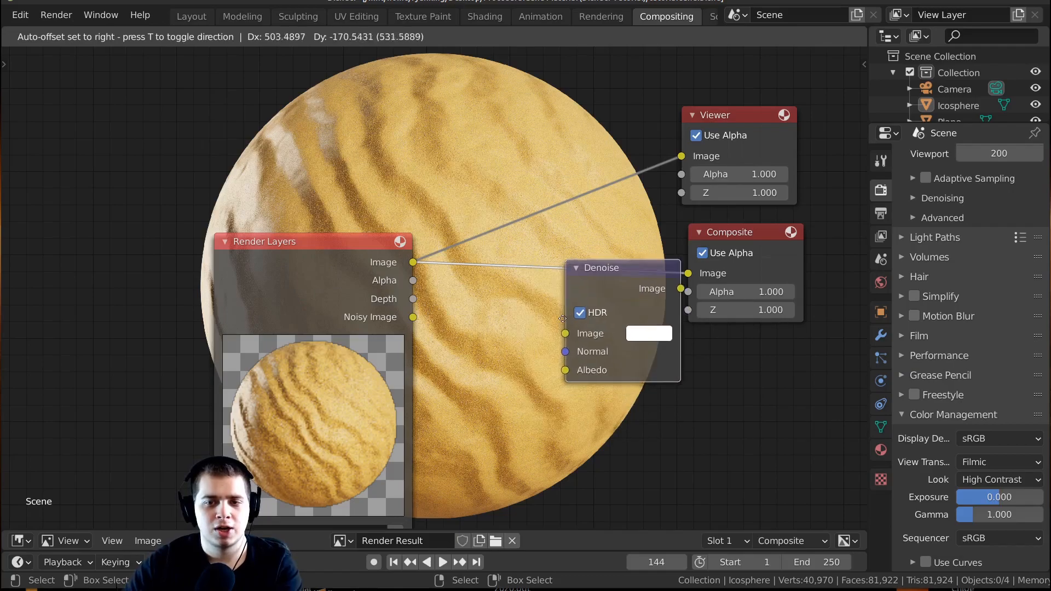
click(585, 292)
Step: Reposition the Denoise node, send its output to the Viewer node, and rearrange the Render Layers node
drag(586, 291, 530, 238)
ctrl+shift+click(542, 268)
middle_drag(471, 241, 489, 296)
drag(328, 314, 307, 330)
middle_drag(338, 221, 350, 271)
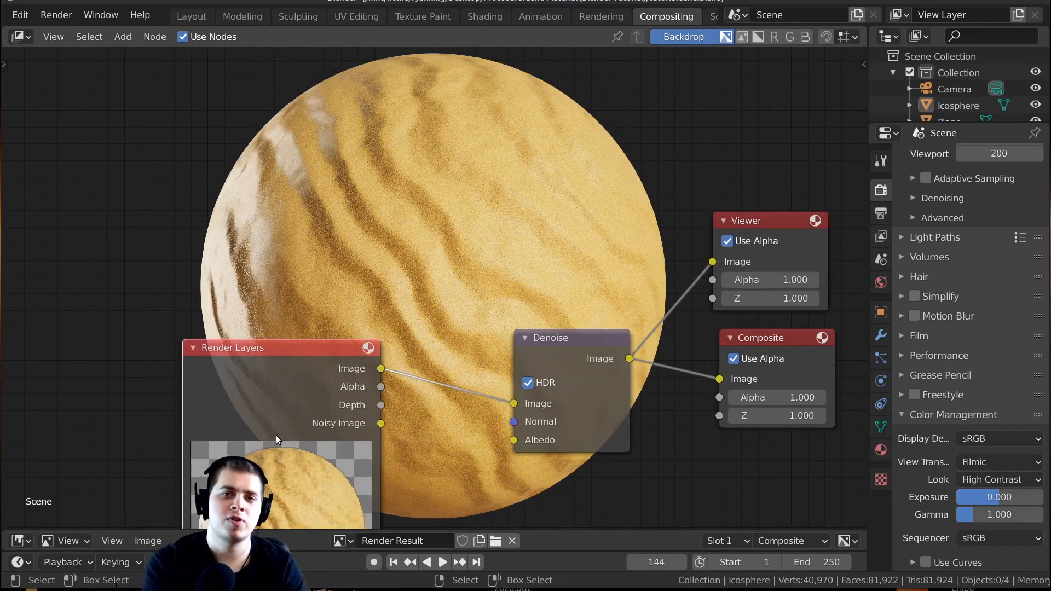
Step: Insert an Alpha Over node between Render Layers and Denoise, and move the render's link to its second Image input
key(shift+a)
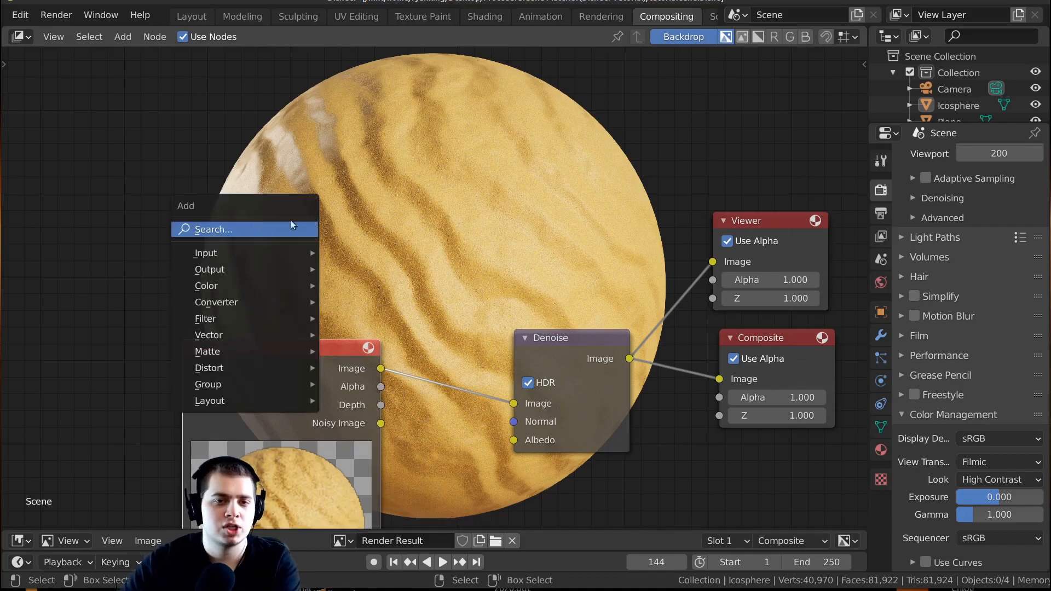
click(245, 230)
text(al)
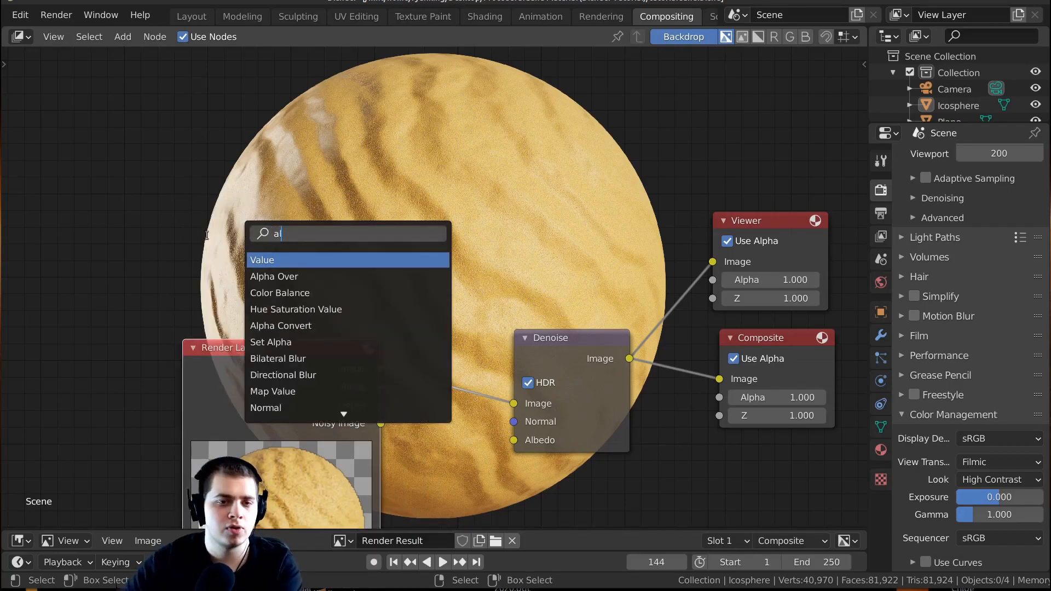
click(357, 277)
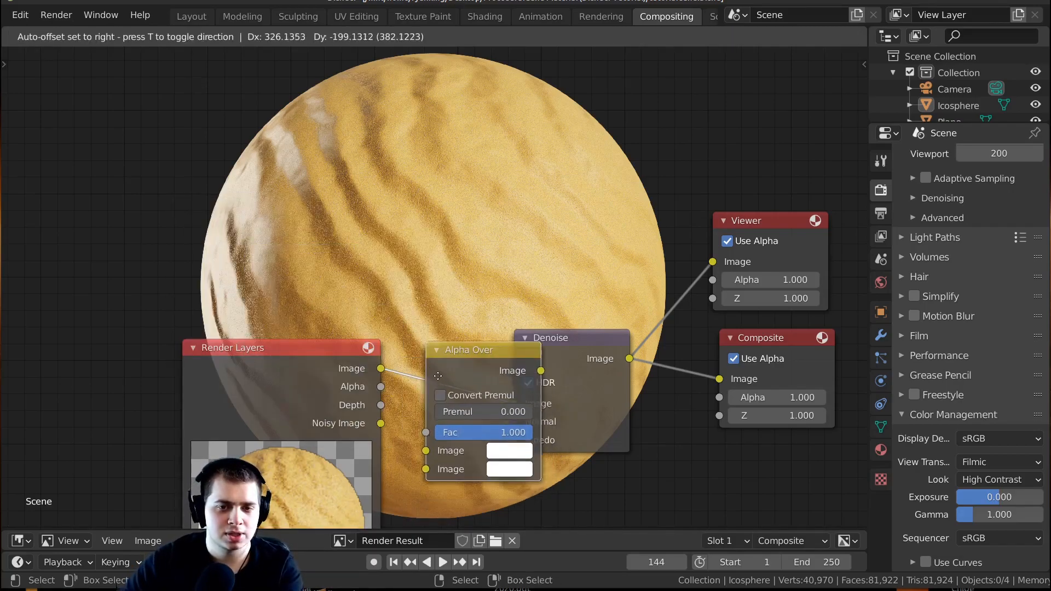
click(453, 341)
middle_drag(453, 341, 480, 298)
drag(472, 374, 475, 395)
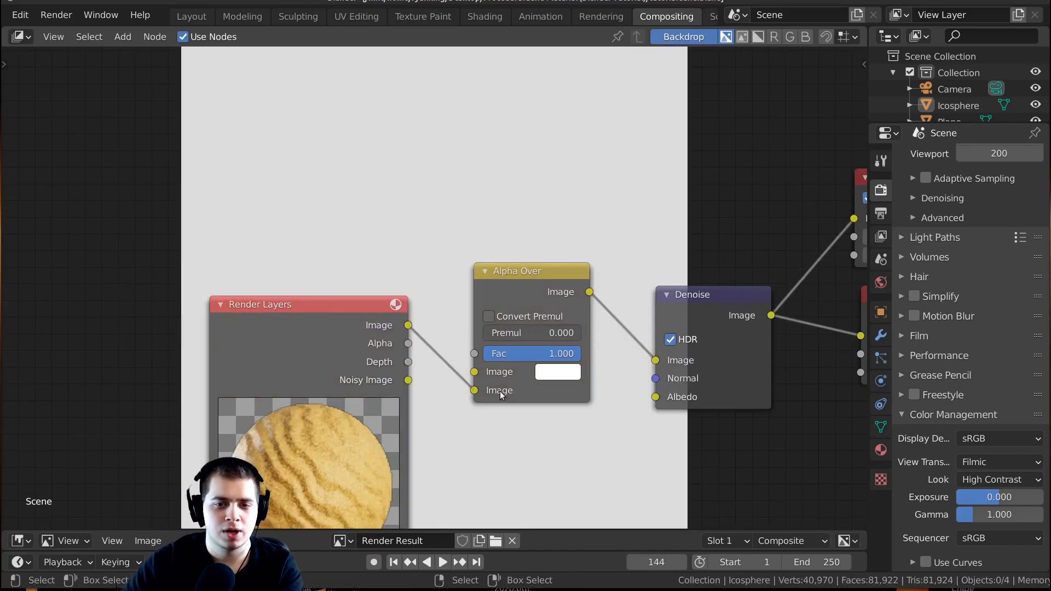
Step: Set the Alpha Over node's first Image color to light blue with H 0.572, S 0.432 and V 0.792
click(558, 370)
drag(590, 202, 679, 157)
click(618, 169)
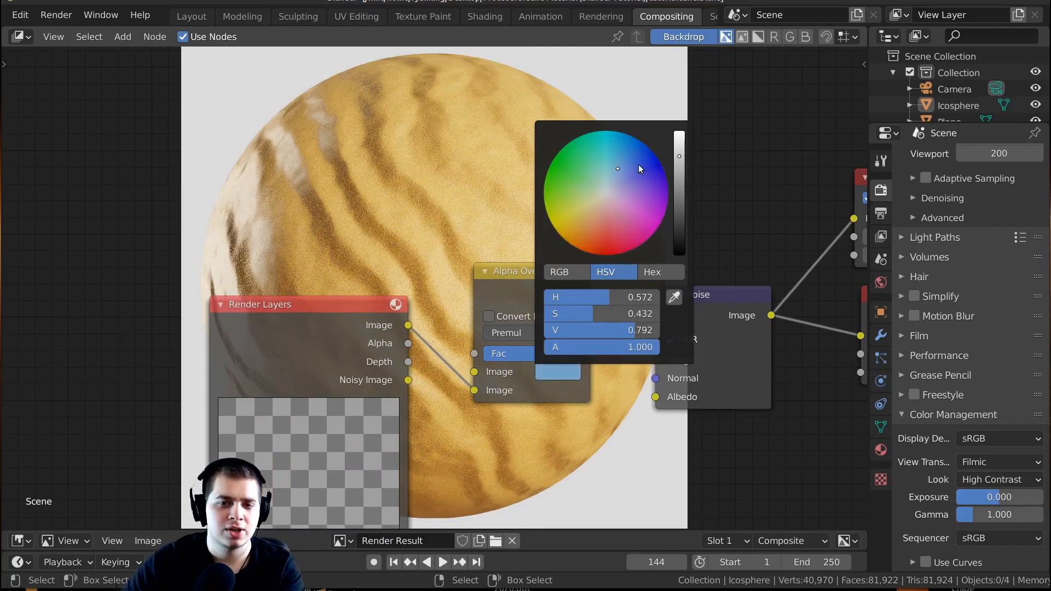
scroll(394, 293, down, 2)
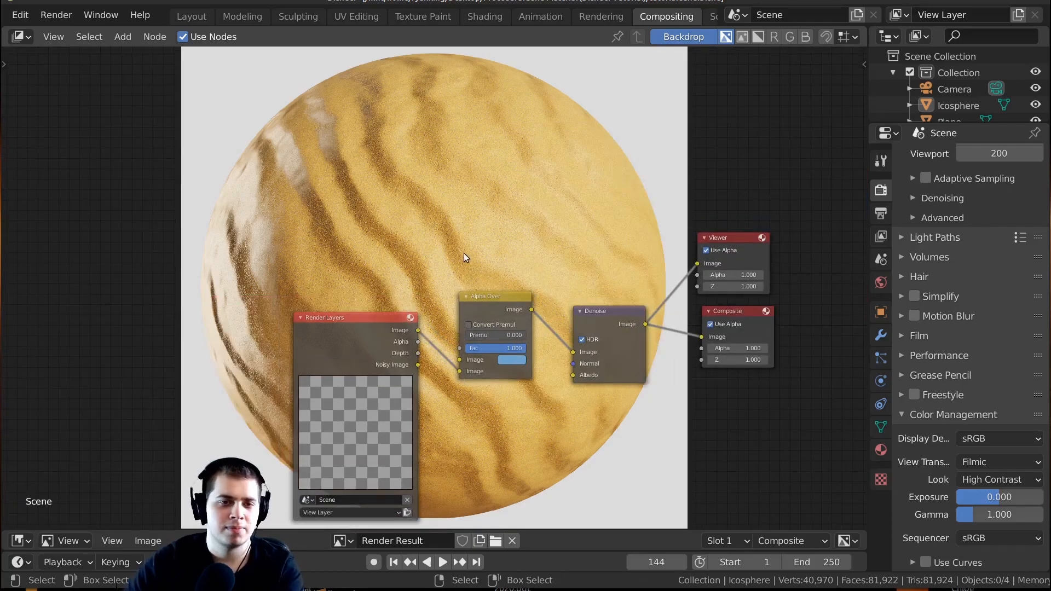
scroll(442, 277, down, 1)
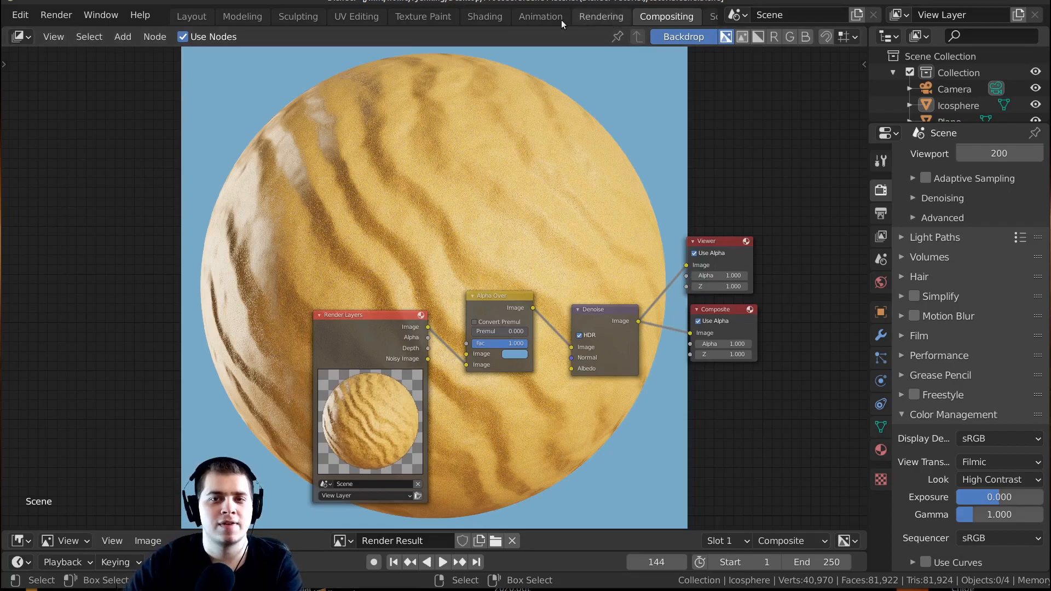
Step: Switch to the Rendering workspace and display the Viewer Node image in the image editor
click(601, 16)
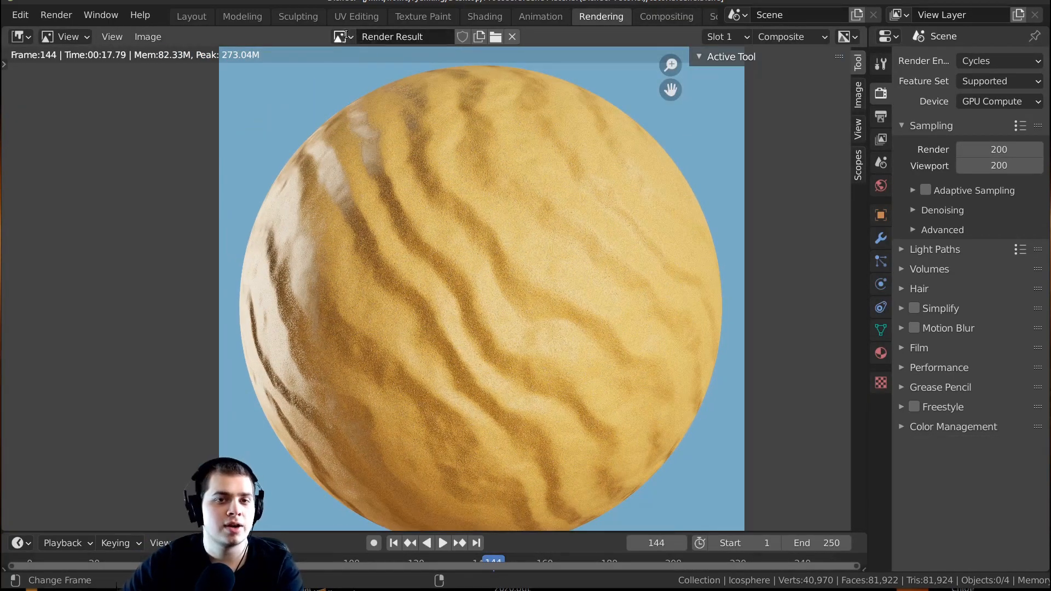
click(343, 37)
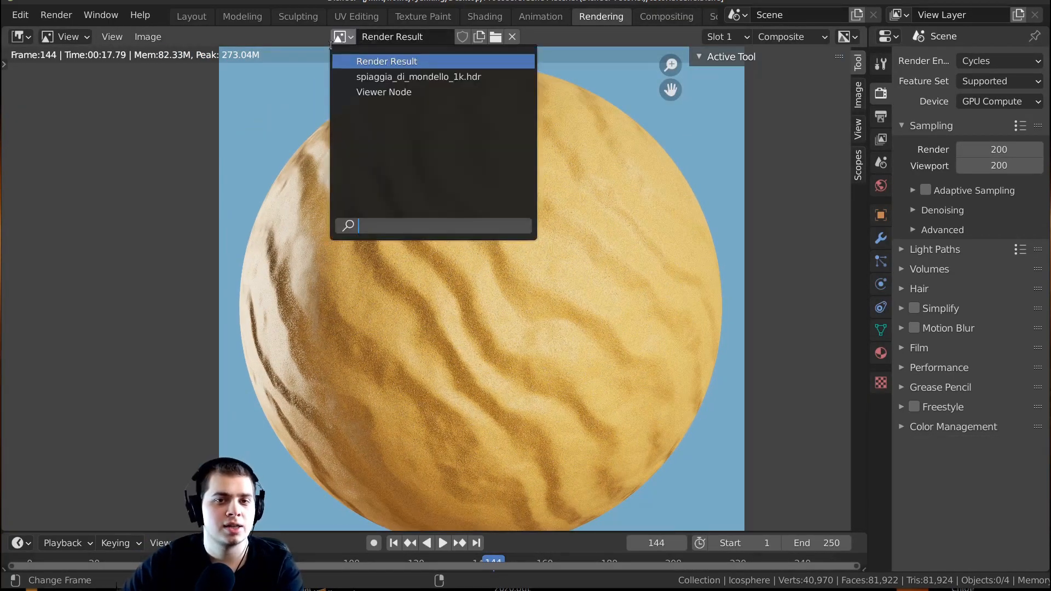
click(388, 93)
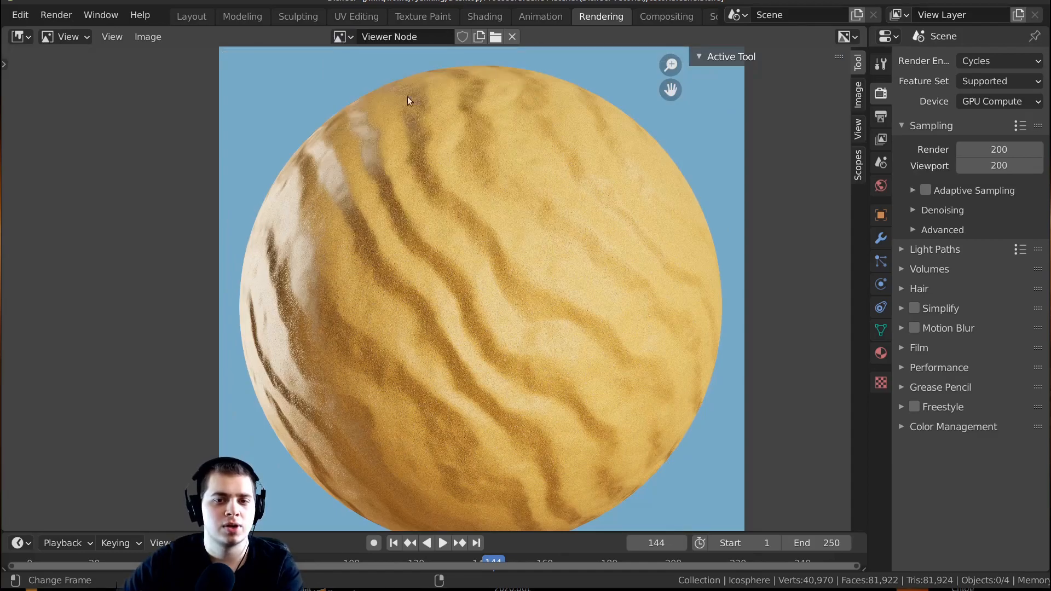
Step: Check the composited sphere up close and open the Save As dialog for the Viewer Node image
scroll(413, 252, up, 3)
scroll(397, 252, down, 2)
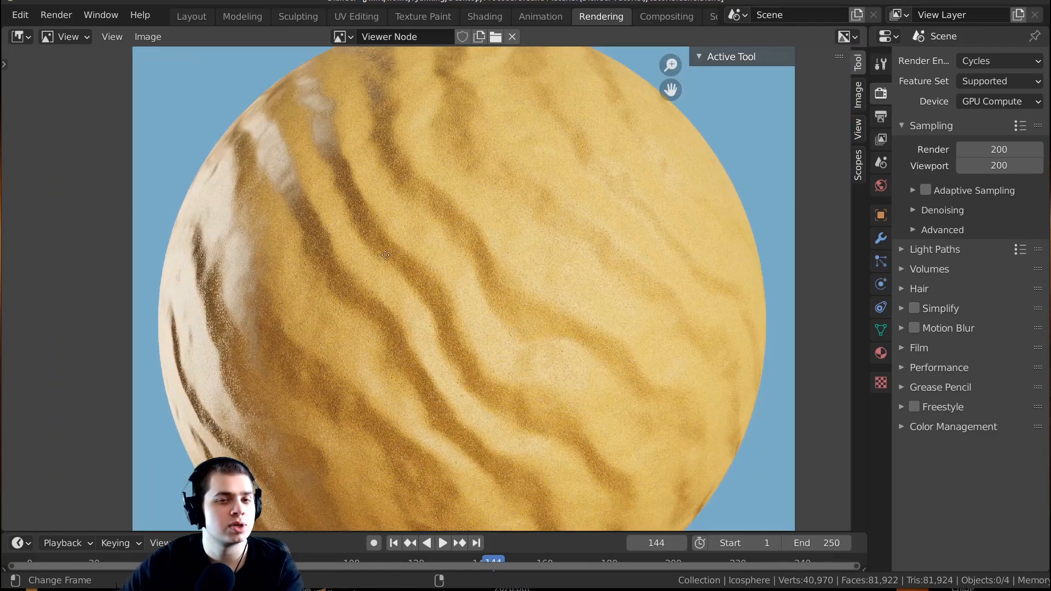
click(159, 37)
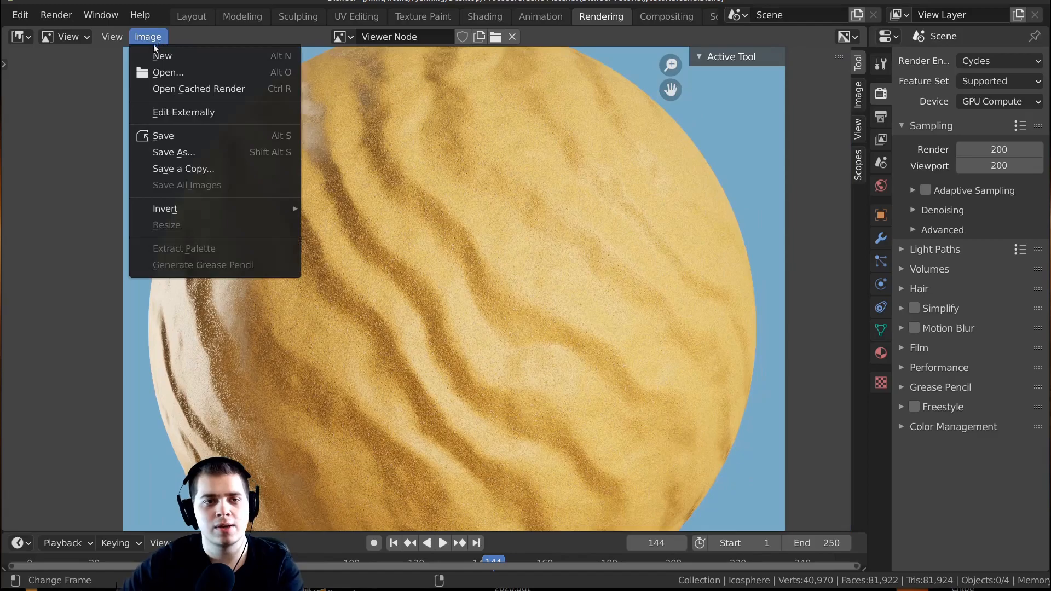
click(243, 154)
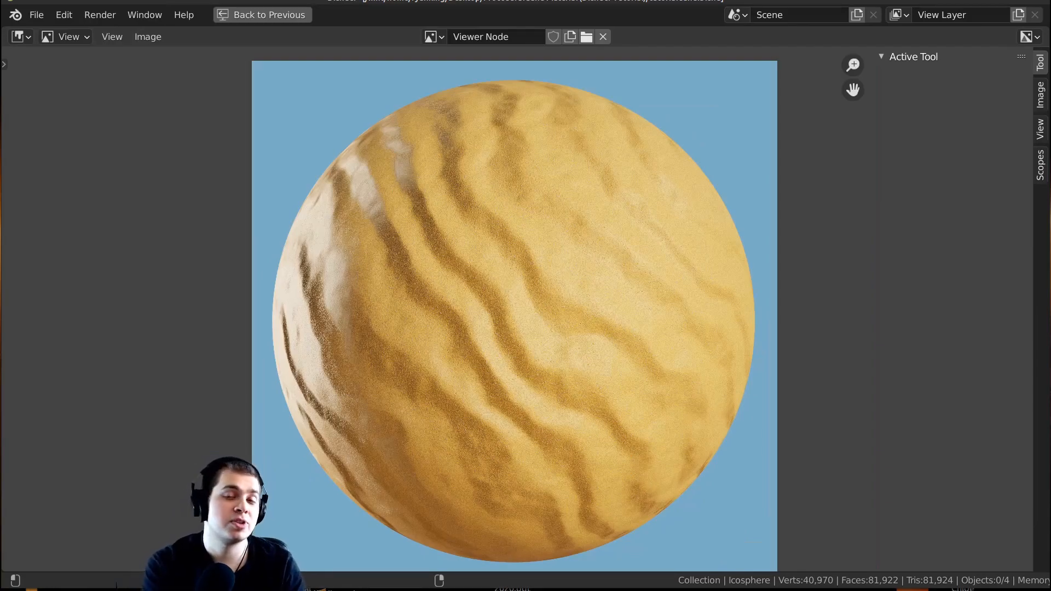